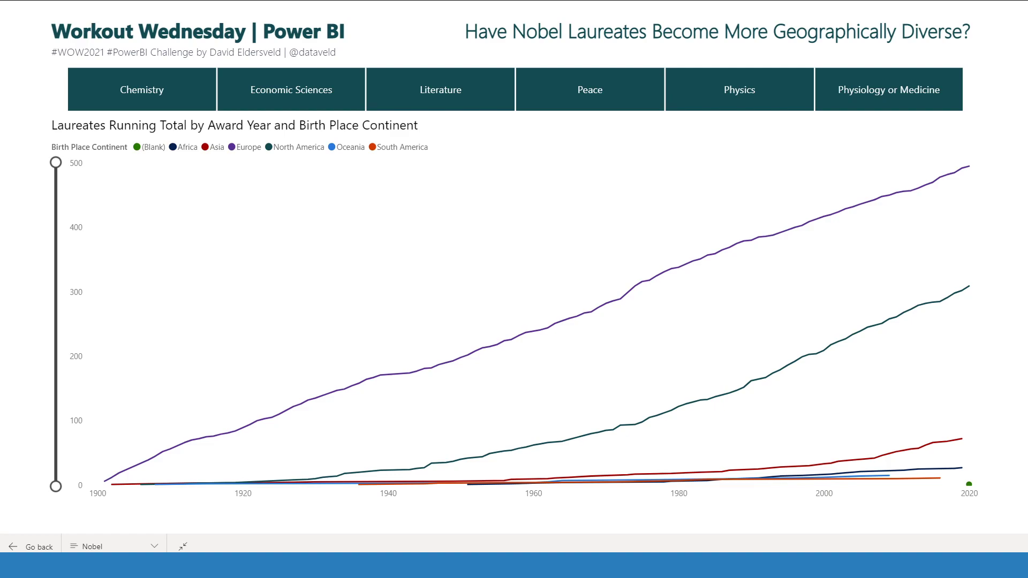
Step: Narrow the line chart's Y axis with the zoom slider to a range of about 0 to 26
{"action": "mouse_move", "coordinate": [632, 253]}
{"action": "mouse_move", "coordinate": [803, 291]}
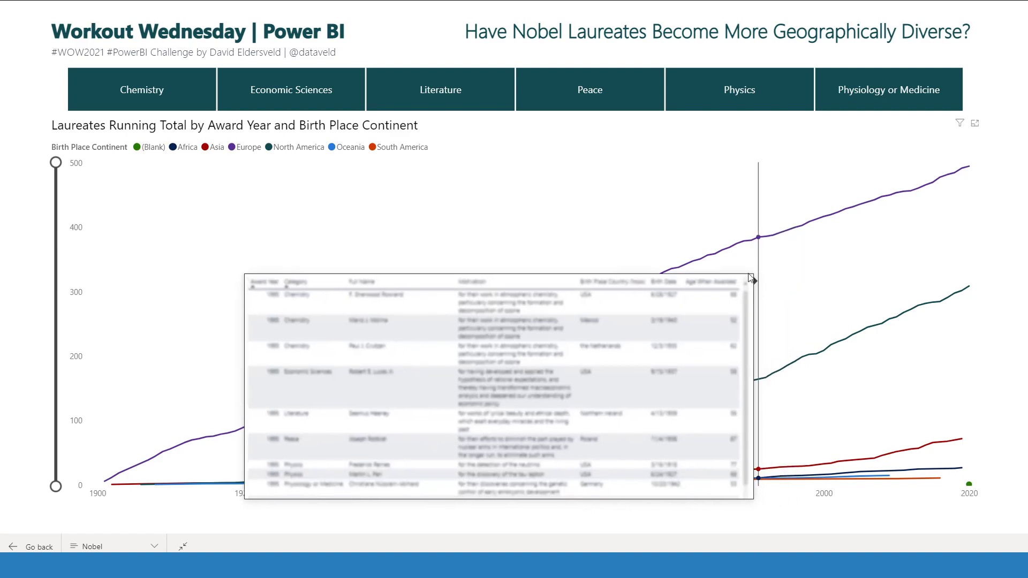
{"action": "mouse_move", "coordinate": [731, 264]}
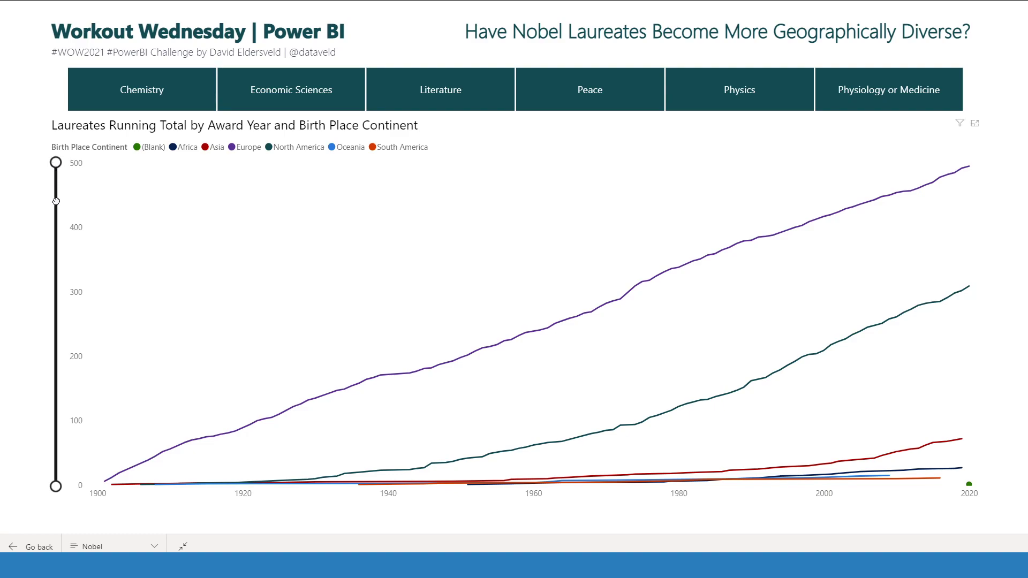
{"action": "left_click_drag", "start_coordinate": [56, 163], "coordinate": [88, 174]}
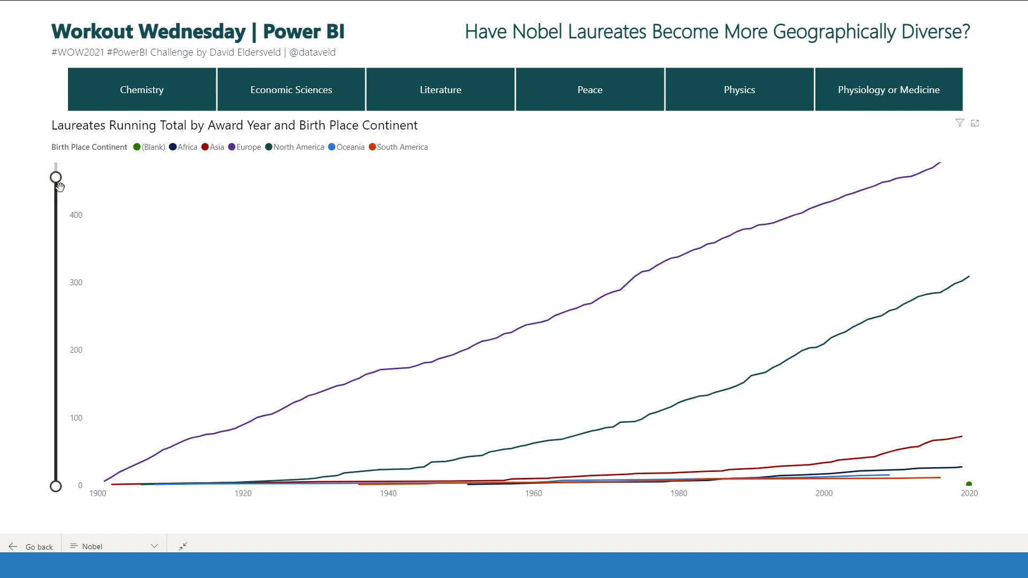
{"action": "left_click_drag", "start_coordinate": [59, 186], "coordinate": [64, 470]}
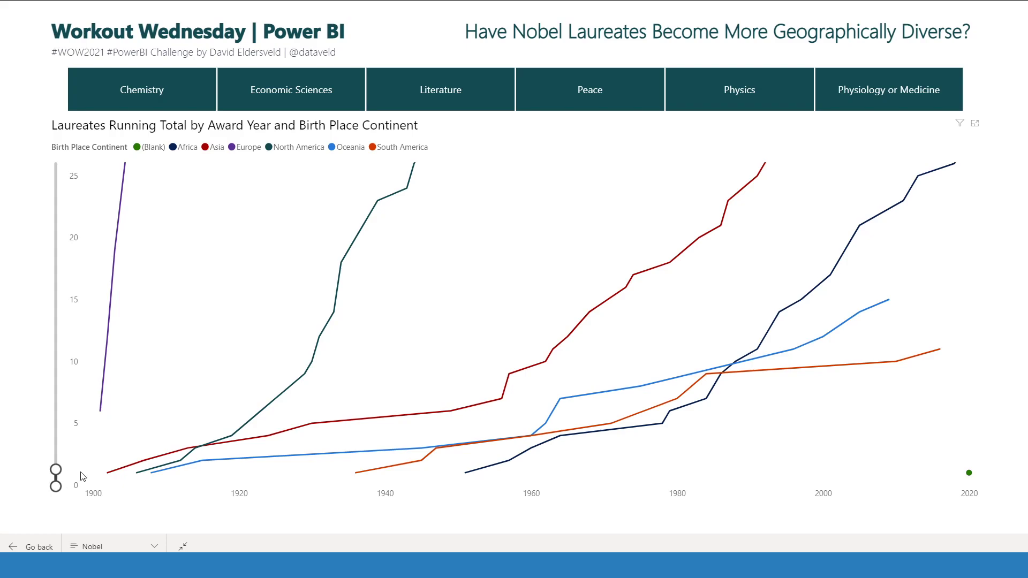
Step: Highlight South America in the chart, inspect the laureate details in the yearly tooltips, and leave the full-screen report
{"action": "mouse_move", "coordinate": [247, 491]}
{"action": "mouse_move", "coordinate": [478, 476]}
{"action": "mouse_move", "coordinate": [358, 477]}
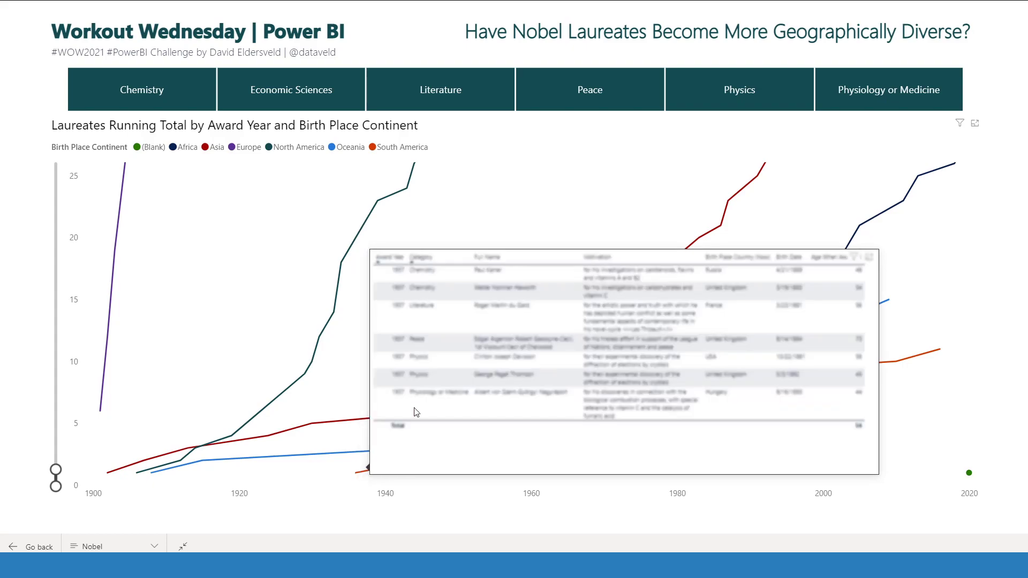
{"action": "left_click", "coordinate": [406, 147]}
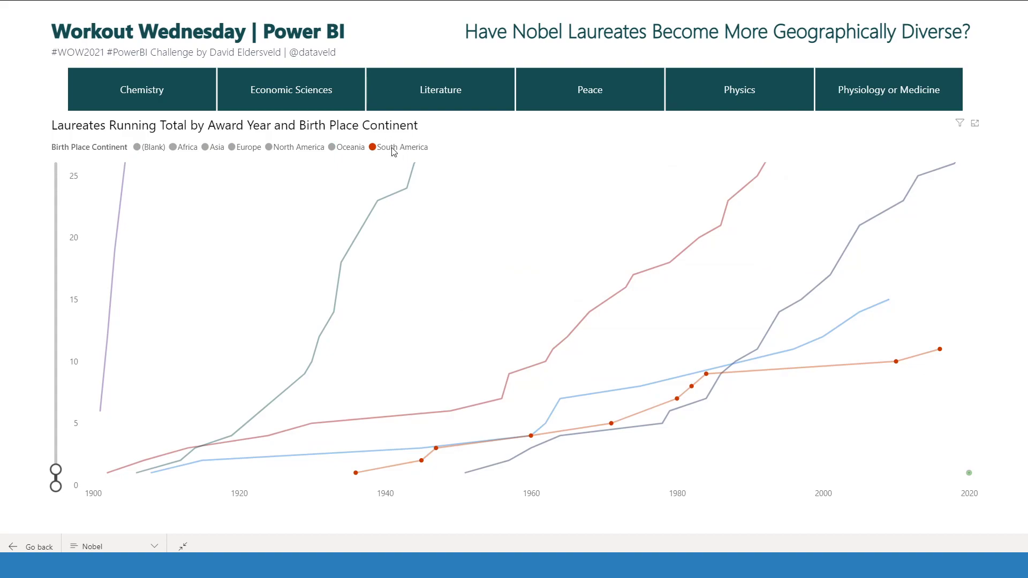
{"action": "left_click", "coordinate": [393, 148]}
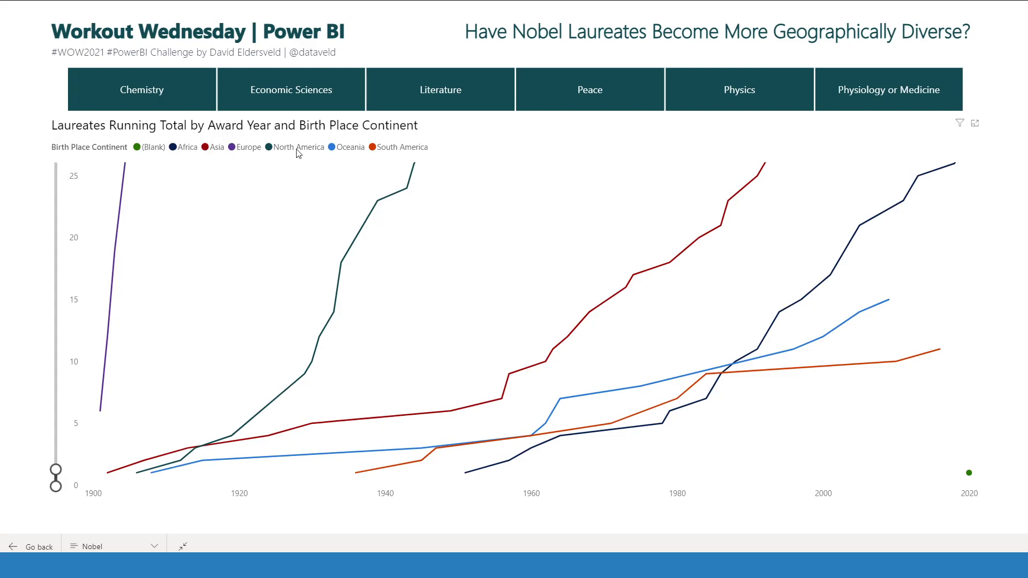
{"action": "left_click", "coordinate": [399, 149]}
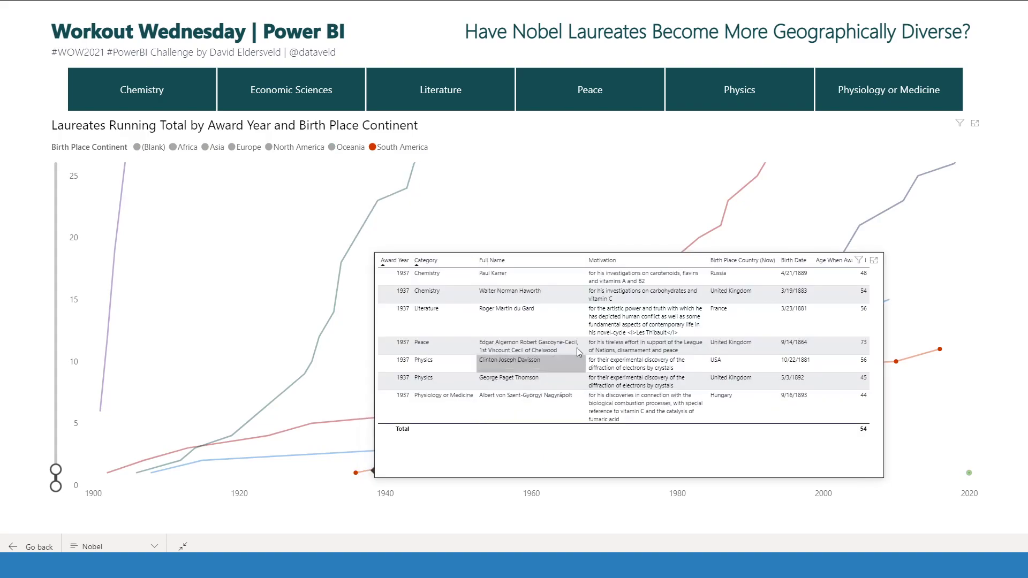
{"action": "mouse_move", "coordinate": [581, 257]}
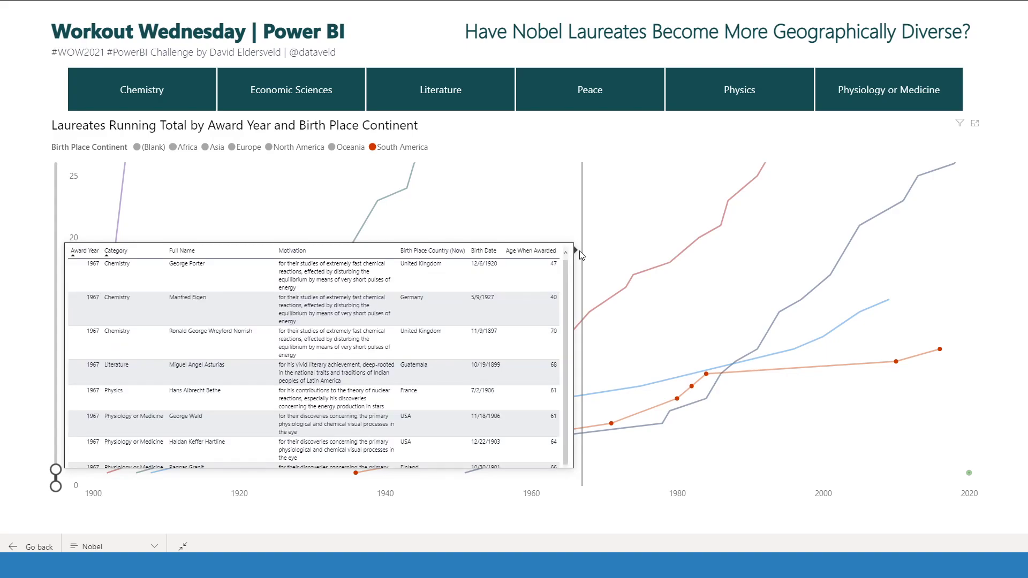
{"action": "key", "text": "Escape"}
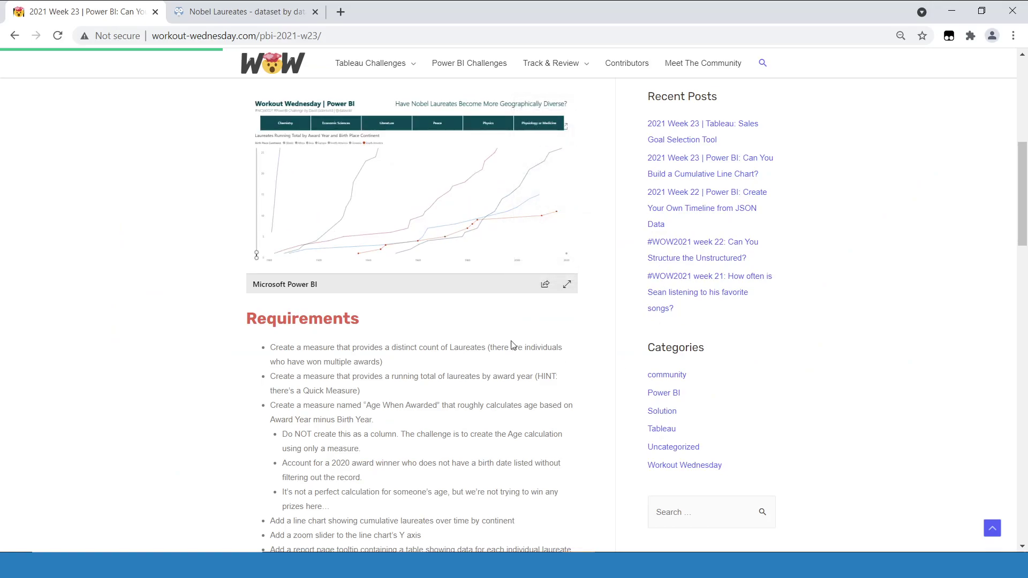
Step: Read the challenge requirements for the laureate count, running total, "Age When Awarded" measure and report visuals
{"action": "scroll", "coordinate": [343, 341], "scroll_direction": "down", "scroll_amount": 1}
{"action": "left_click_drag", "start_coordinate": [275, 280], "coordinate": [360, 298]}
{"action": "left_click_drag", "start_coordinate": [276, 310], "coordinate": [359, 324]}
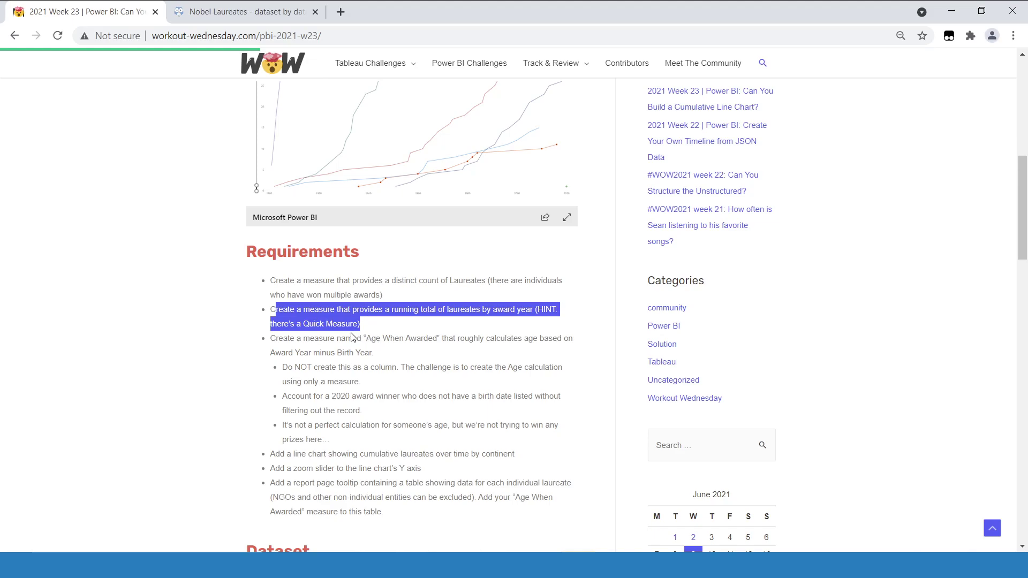
{"action": "left_click_drag", "start_coordinate": [268, 339], "coordinate": [387, 362]}
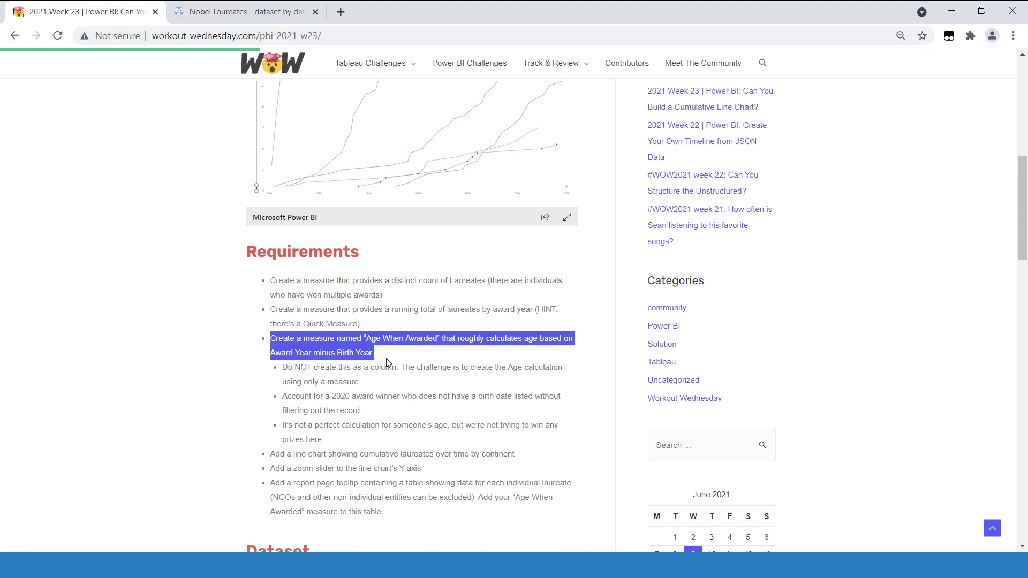
{"action": "left_click_drag", "start_coordinate": [282, 367], "coordinate": [375, 445]}
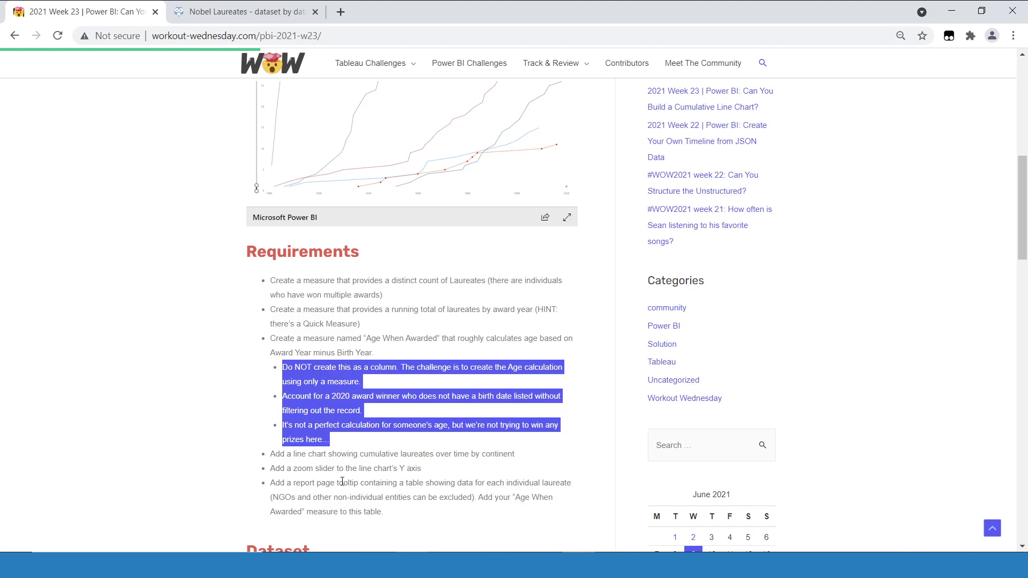
{"action": "left_click", "coordinate": [503, 331]}
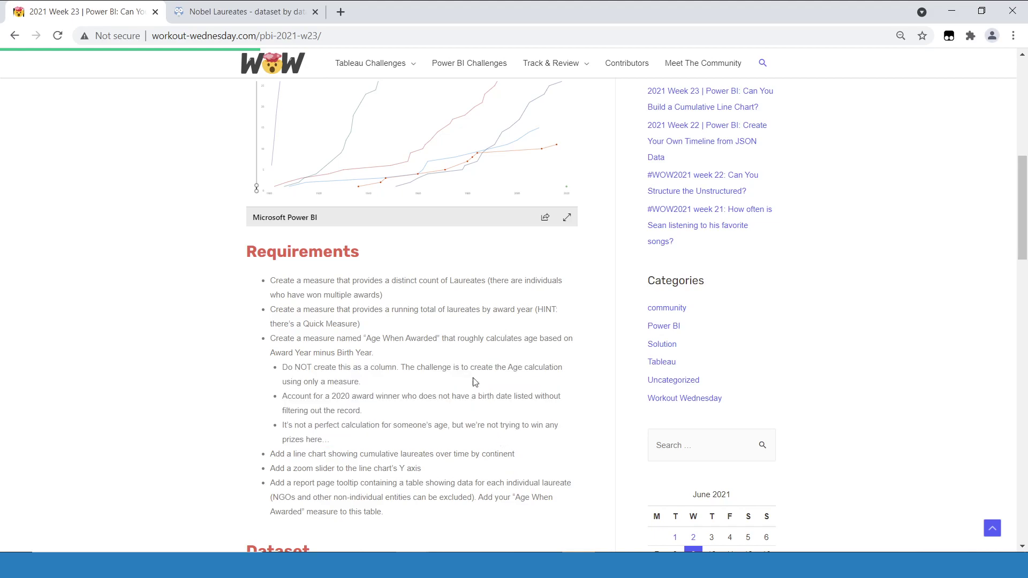
Step: Copy the dataset ID nobel-laureates from the address of the data.world dataset page
{"action": "left_click", "coordinate": [270, 11]}
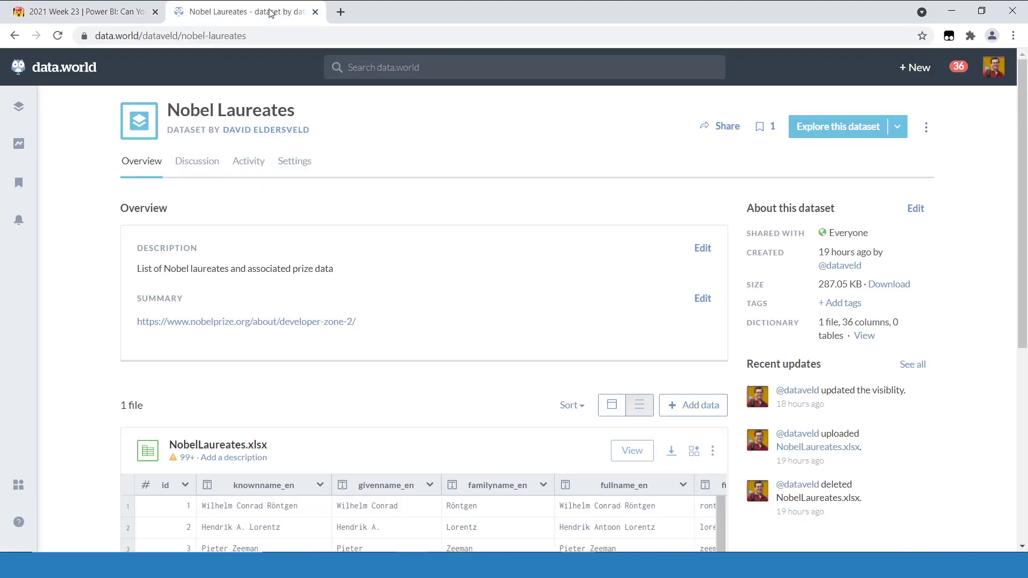
{"action": "left_click", "coordinate": [185, 37]}
{"action": "left_click_drag", "start_coordinate": [212, 36], "coordinate": [291, 47]}
{"action": "key", "text": "ctrl+c"}
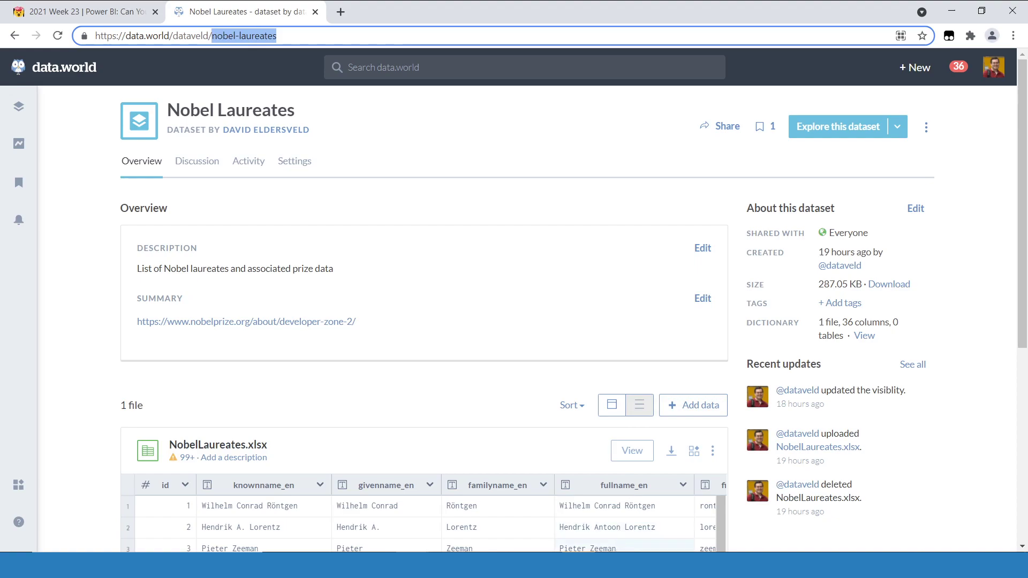
Step: Switch to Power BI Desktop and start the Data.World - Get Dataset (Beta) connector, accepting the third-party service notice
{"action": "left_click", "coordinate": [722, 514]}
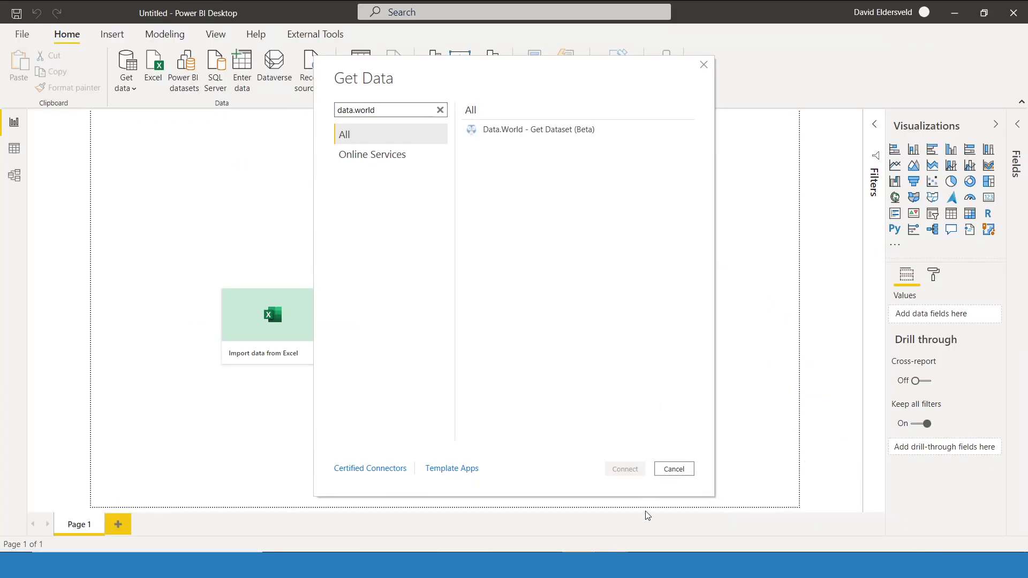
{"action": "double_click", "coordinate": [505, 138]}
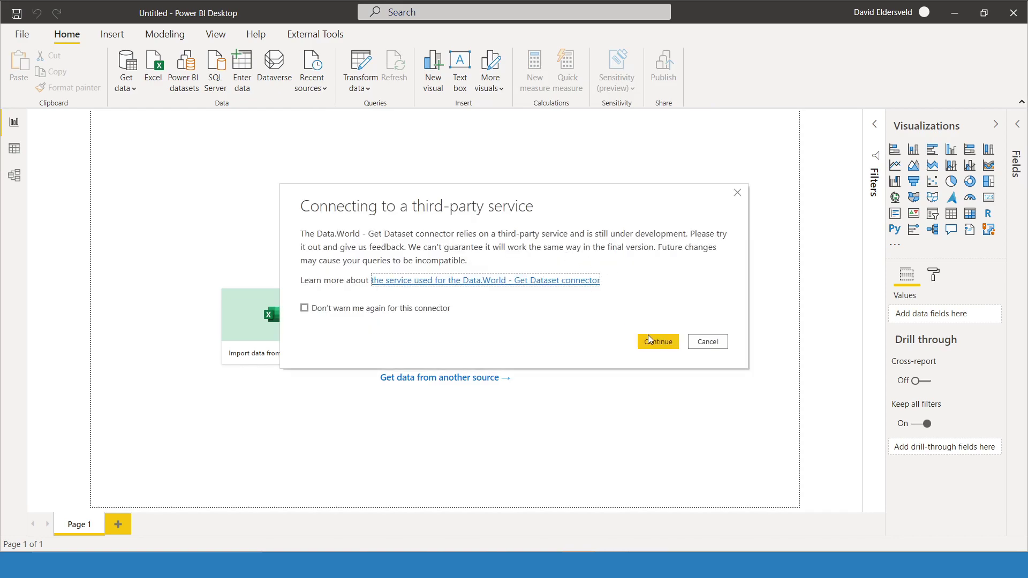
{"action": "left_click", "coordinate": [650, 337]}
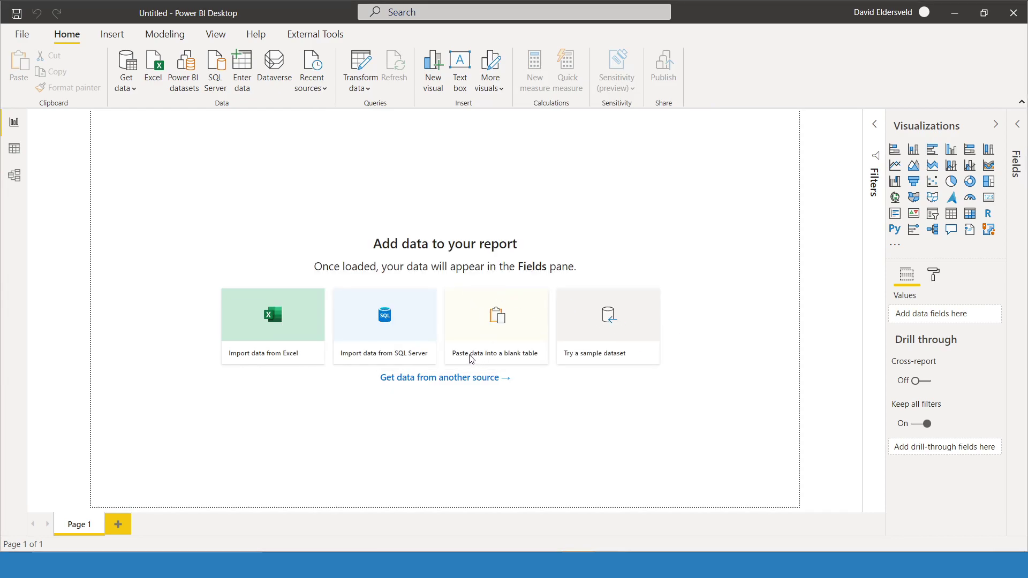
Step: Connect to the dataset nobel-laureates with owner dataveld and open its nobellaureates table for transformation in Power Query Editor
{"action": "left_click", "coordinate": [400, 278]}
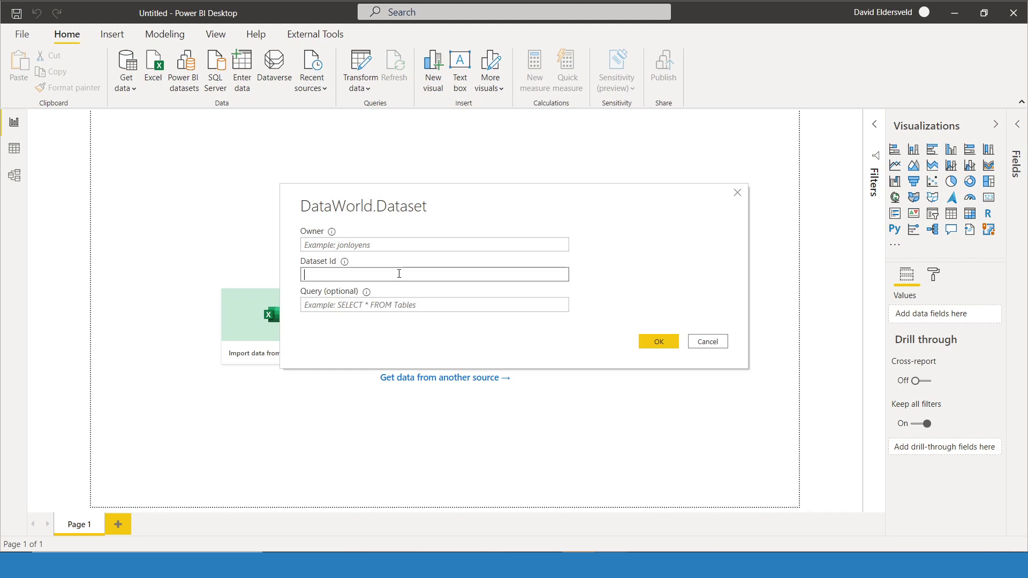
{"action": "key", "text": "ctrl+v"}
{"action": "left_click", "coordinate": [395, 241]}
{"action": "type", "text": "dataveld"}
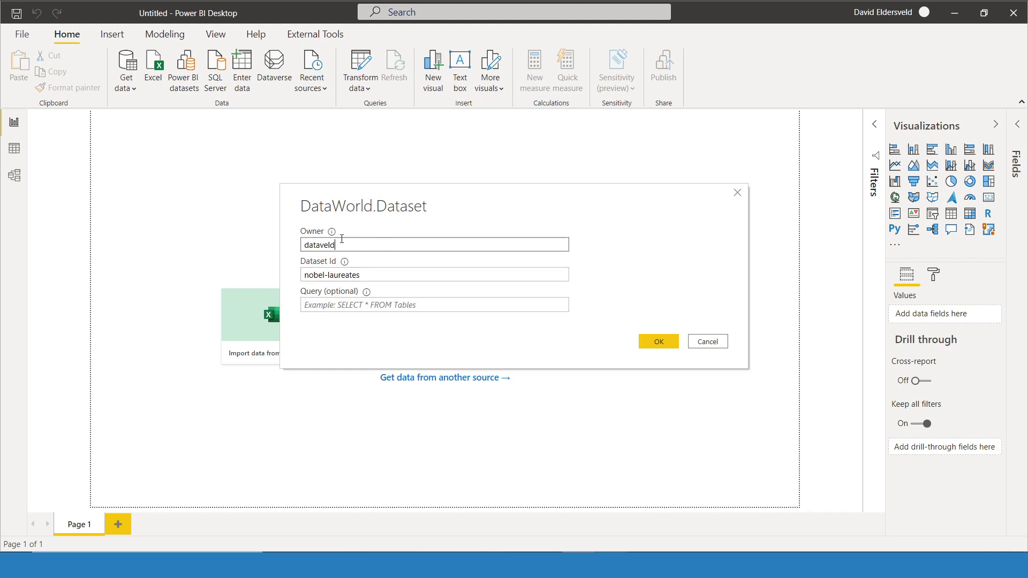
{"action": "left_click", "coordinate": [659, 349]}
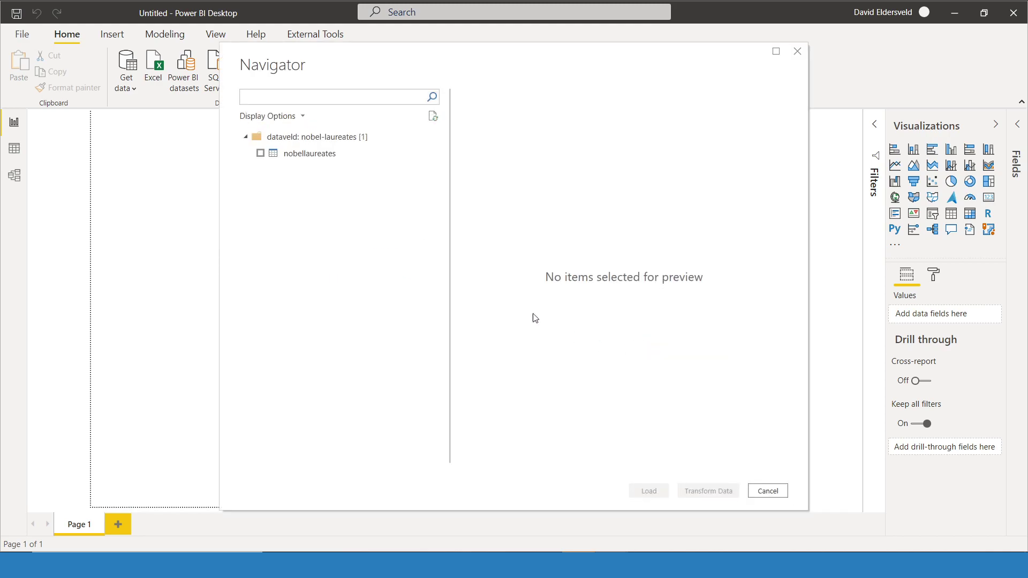
{"action": "left_click", "coordinate": [261, 153]}
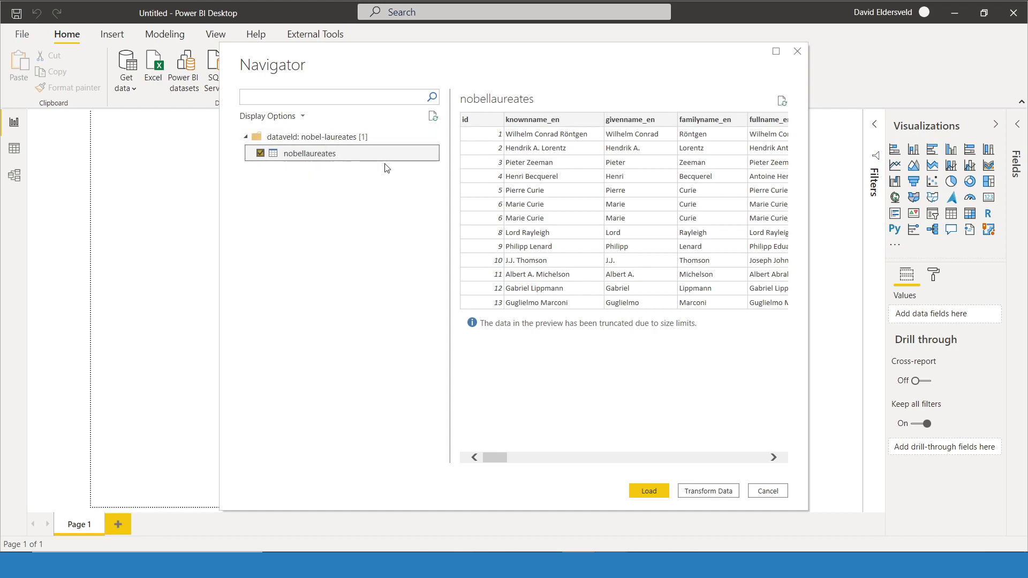
{"action": "left_click", "coordinate": [708, 492]}
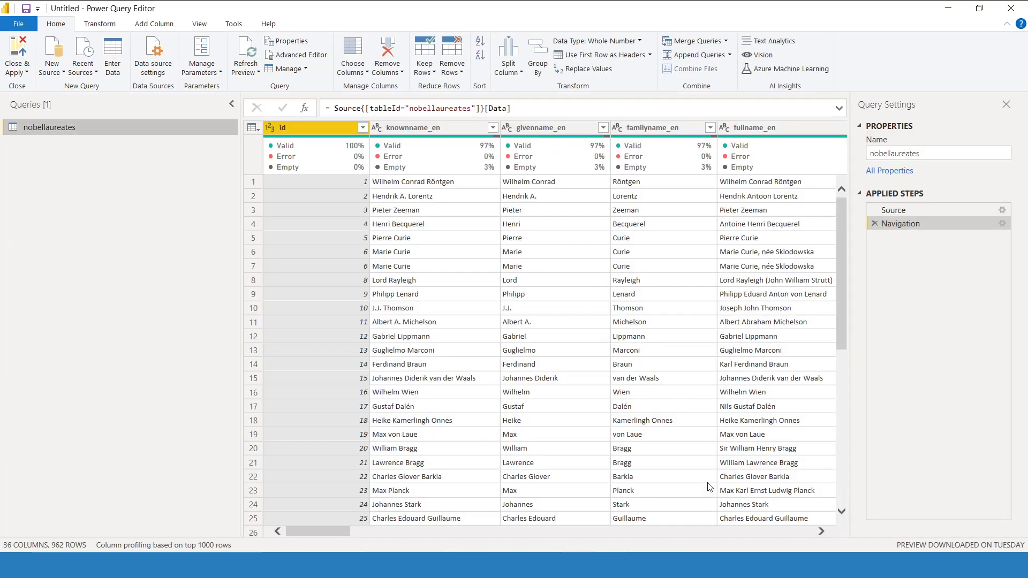
Step: Search the birth_date column's filter values for 00-00 and close the filter without applying it
{"action": "left_click_drag", "start_coordinate": [334, 532], "coordinate": [419, 522]}
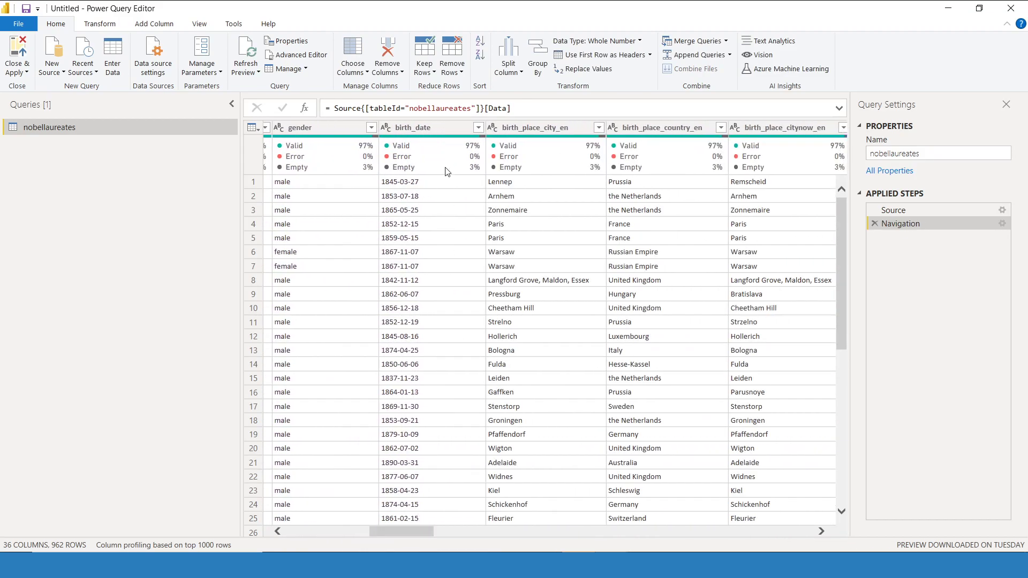
{"action": "left_click", "coordinate": [478, 128]}
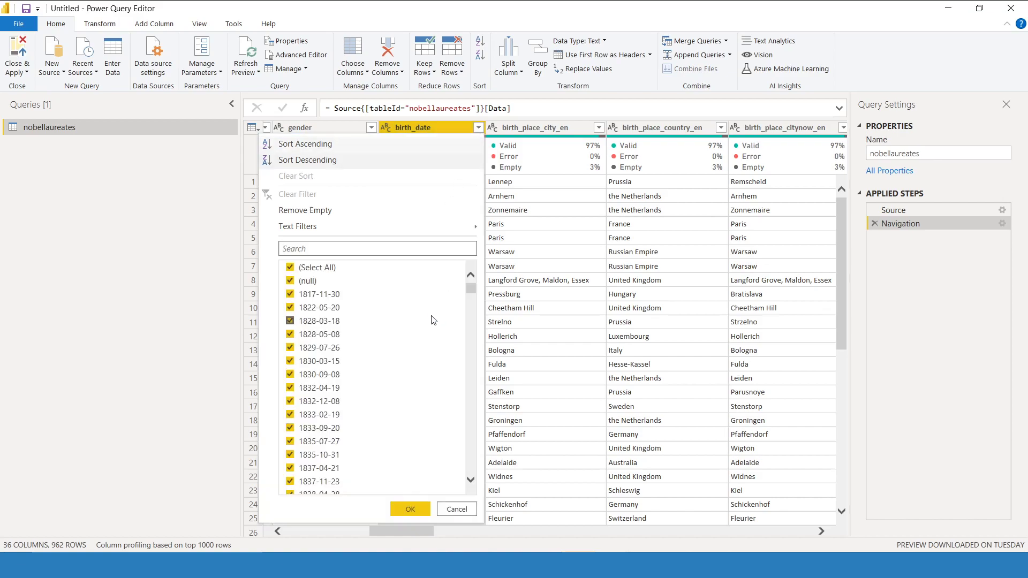
{"action": "scroll", "coordinate": [460, 284], "scroll_direction": "down", "scroll_amount": 10}
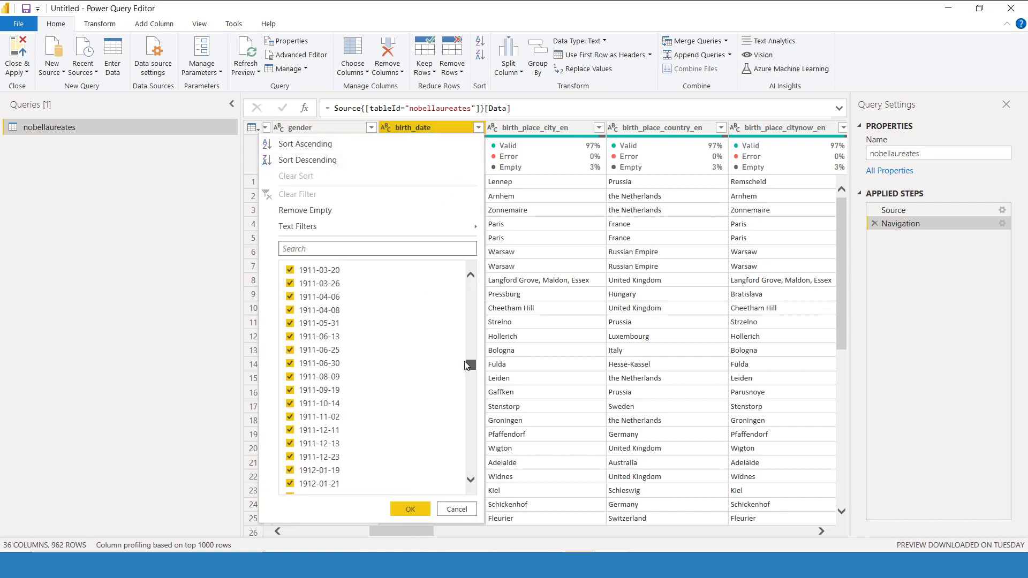
{"action": "left_click", "coordinate": [421, 245]}
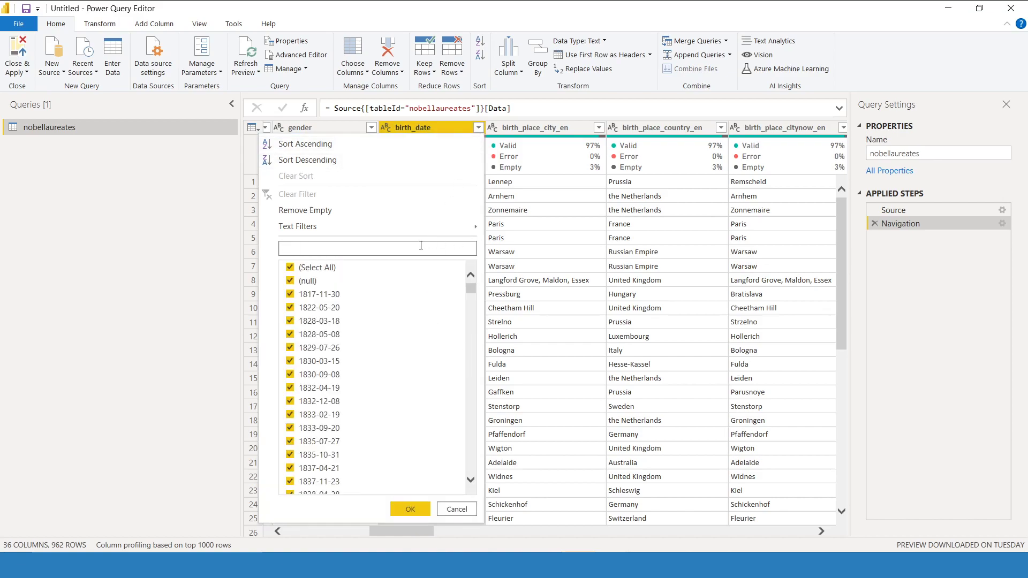
{"action": "type", "text": "00"}
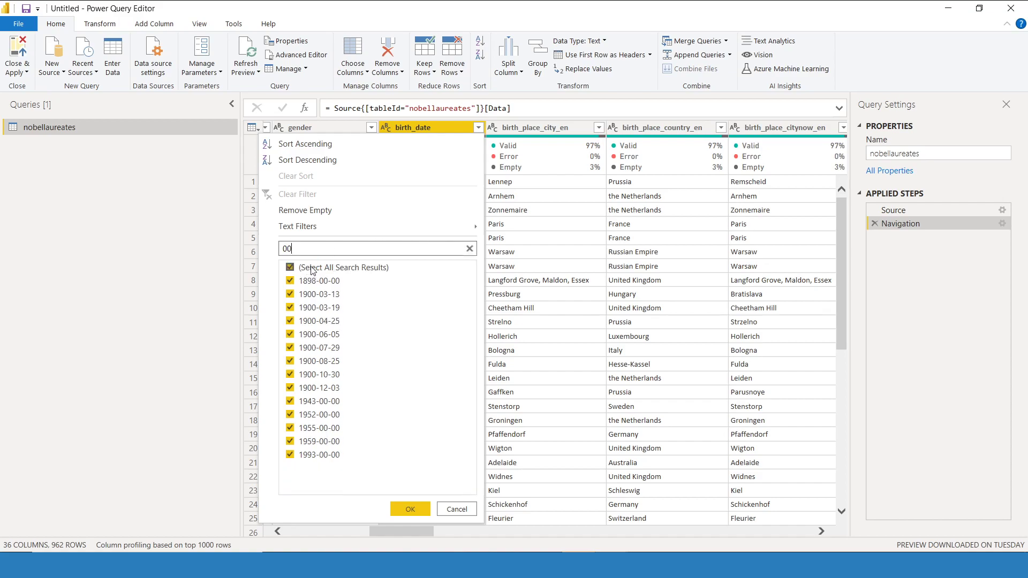
{"action": "type", "text": "-00"}
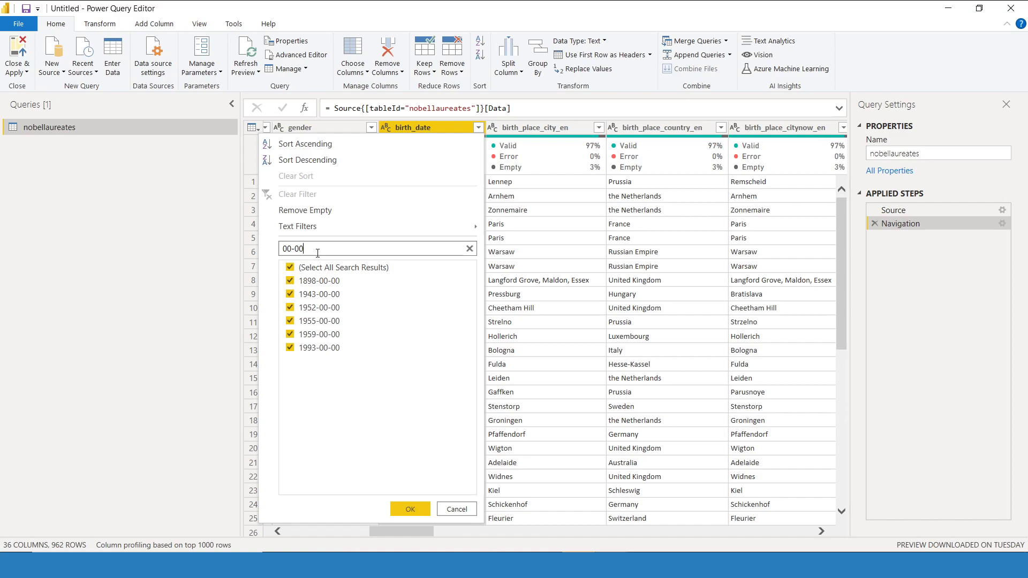
{"action": "left_click", "coordinate": [465, 509]}
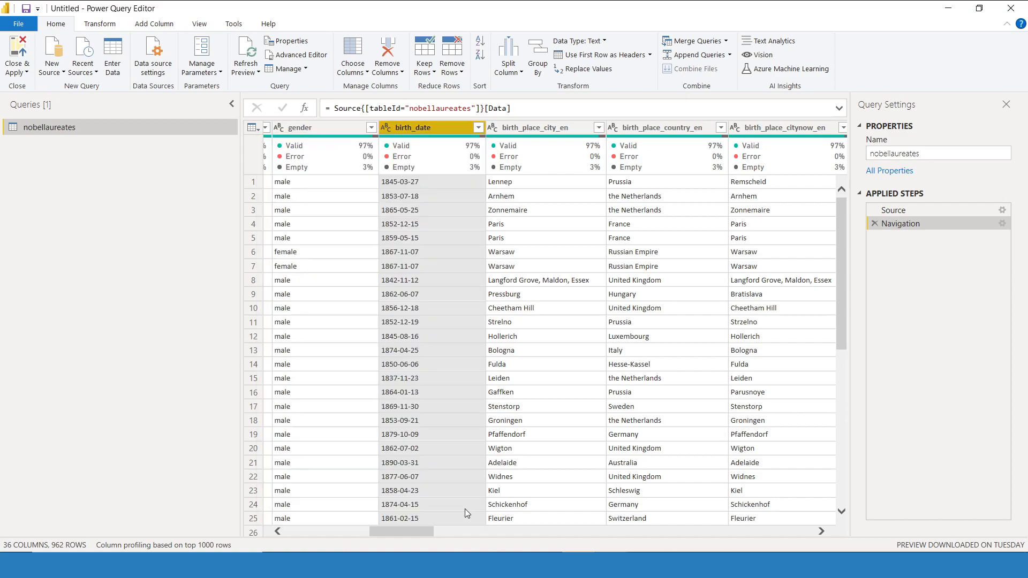
Step: Replace the value 00 with 01 in the birth_date column
{"action": "right_click", "coordinate": [458, 130]}
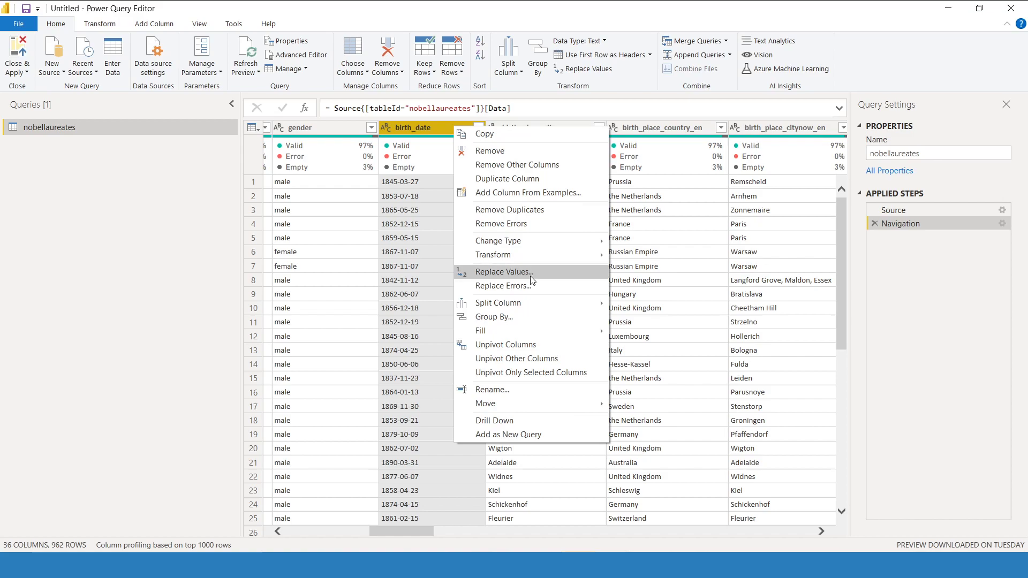
{"action": "mouse_move", "coordinate": [530, 255]}
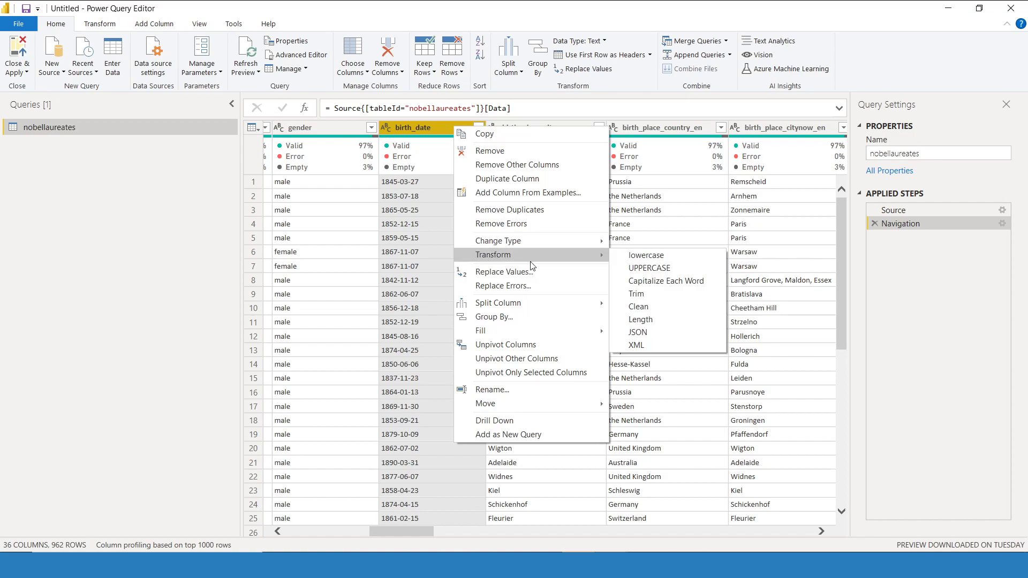
{"action": "left_click", "coordinate": [534, 272]}
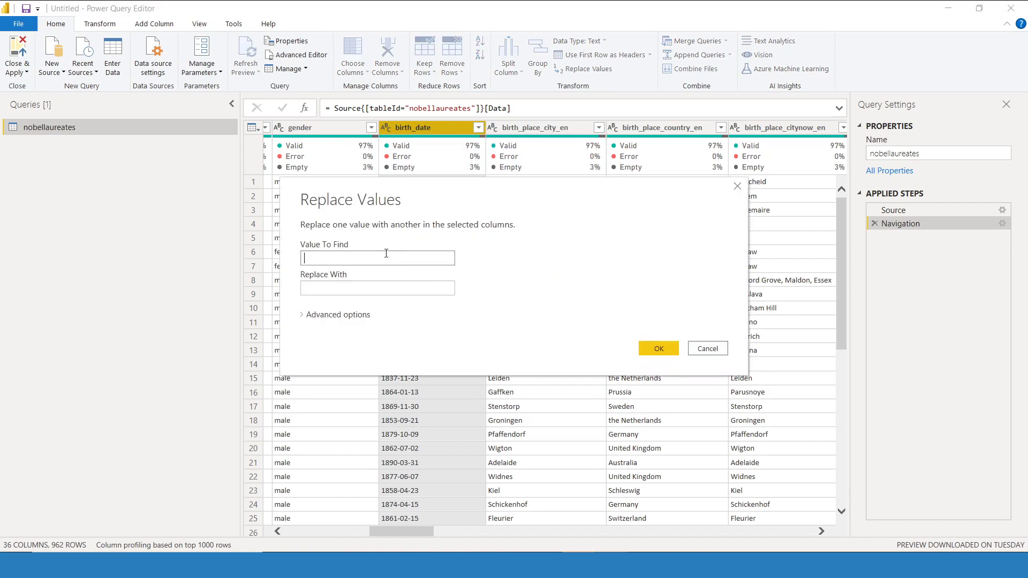
{"action": "type", "text": "00"}
{"action": "left_click", "coordinate": [342, 288]}
{"action": "type", "text": "01"}
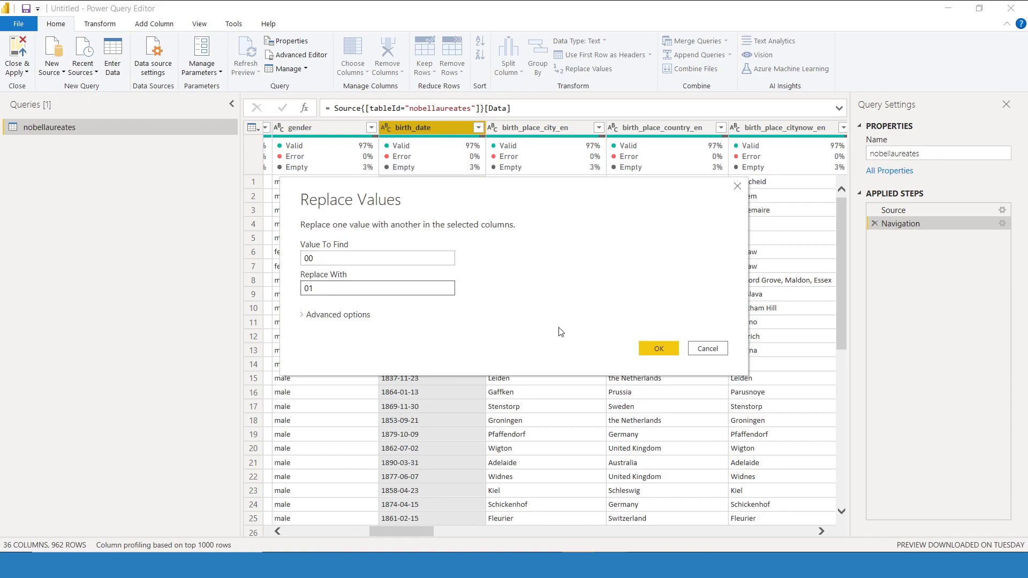
{"action": "left_click", "coordinate": [658, 348]}
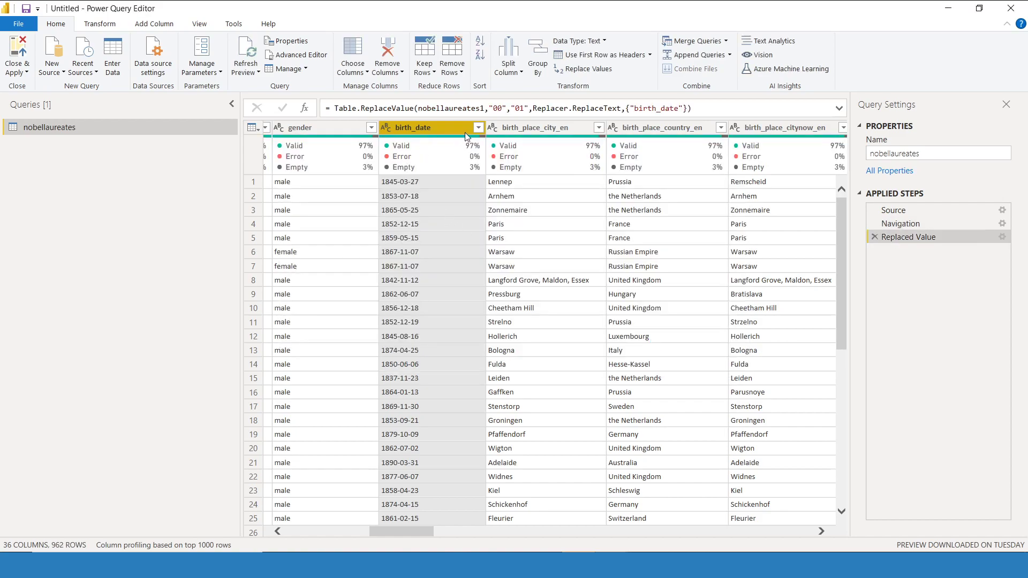
Step: Search the birth_date column's filter values for 00, 01 and 01-01, closing the filter without applying it
{"action": "left_click", "coordinate": [478, 128]}
{"action": "type", "text": "00"}
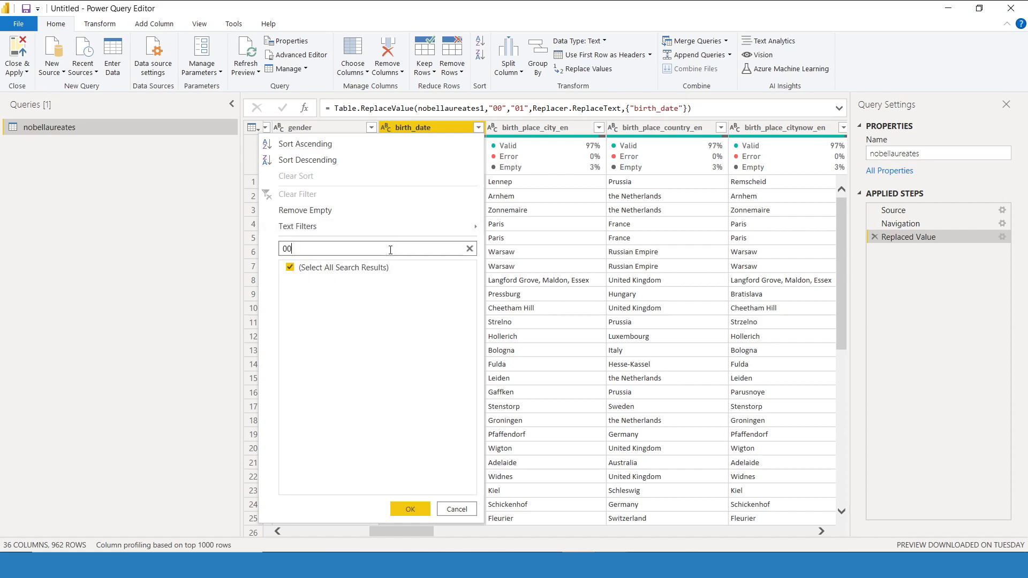
{"action": "key", "text": "BackSpace"}
{"action": "type", "text": "1"}
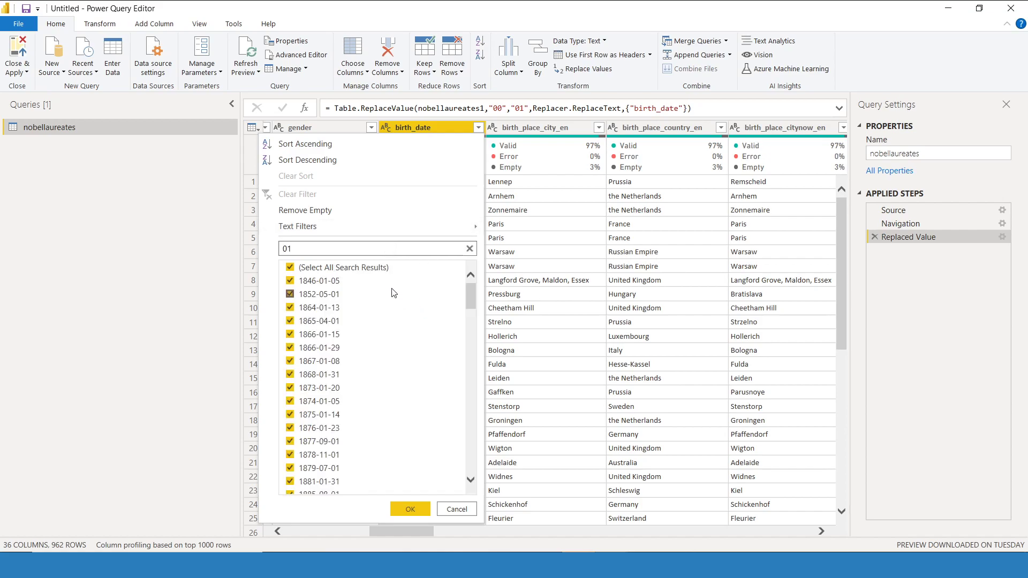
{"action": "scroll", "coordinate": [348, 326], "scroll_direction": "down", "scroll_amount": 2}
{"action": "scroll", "coordinate": [349, 326], "scroll_direction": "up", "scroll_amount": 2}
{"action": "type", "text": "-01"}
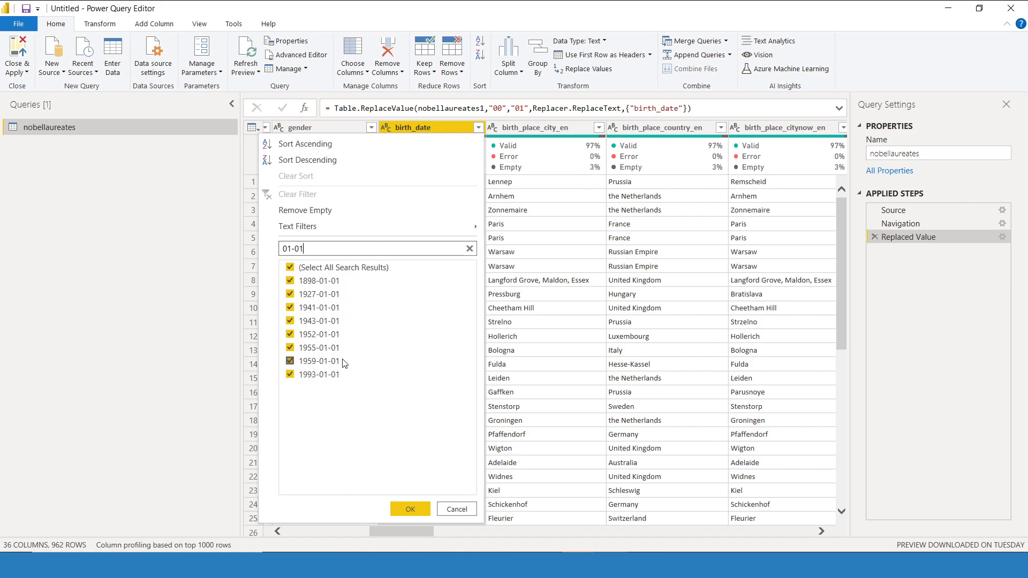
{"action": "left_click", "coordinate": [446, 510]}
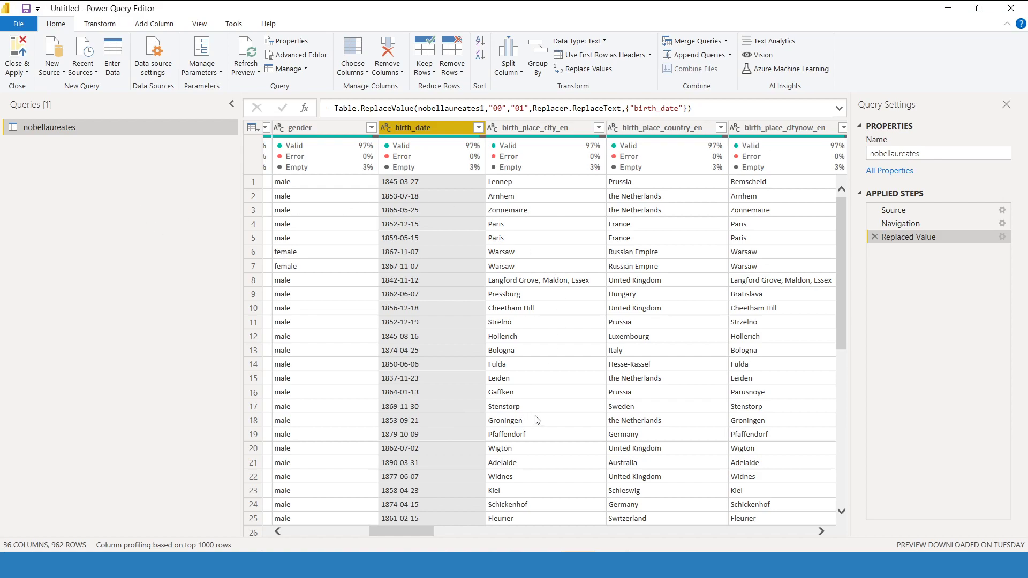
Step: Check the data type options of the awardyear column and close them without changing the type
{"action": "left_click_drag", "start_coordinate": [413, 531], "coordinate": [715, 516]}
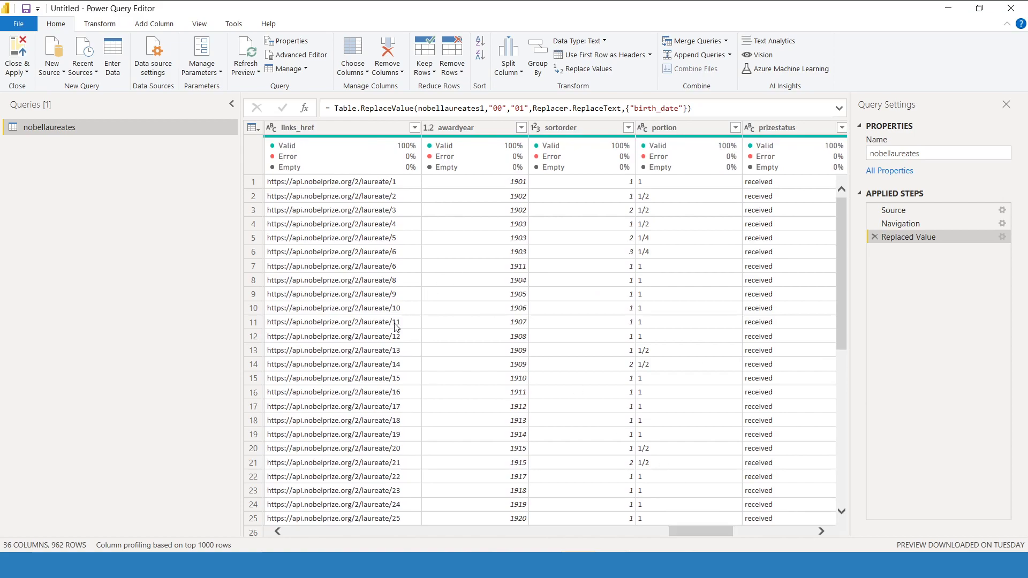
{"action": "left_click", "coordinate": [428, 128]}
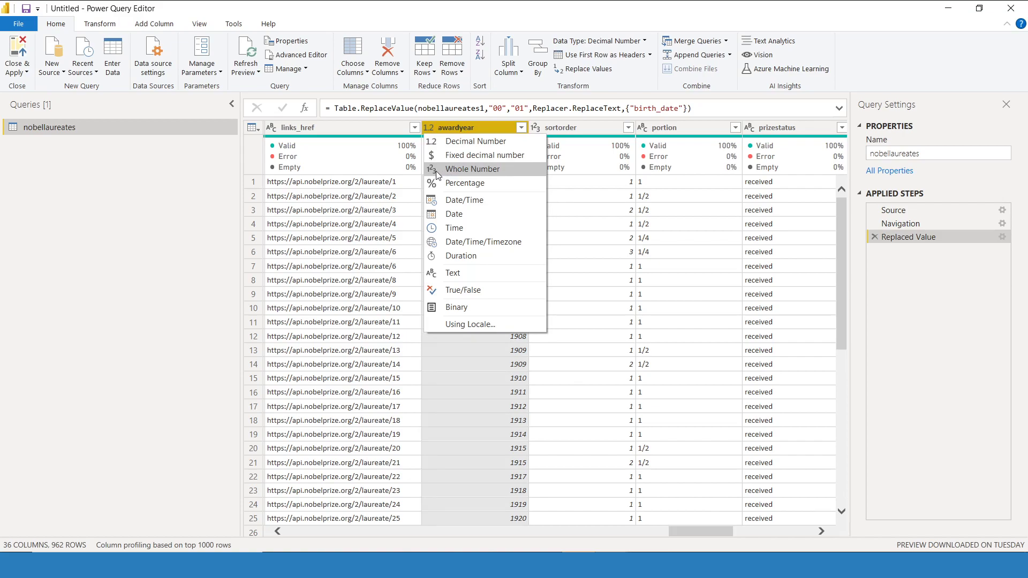
{"action": "left_click", "coordinate": [690, 525]}
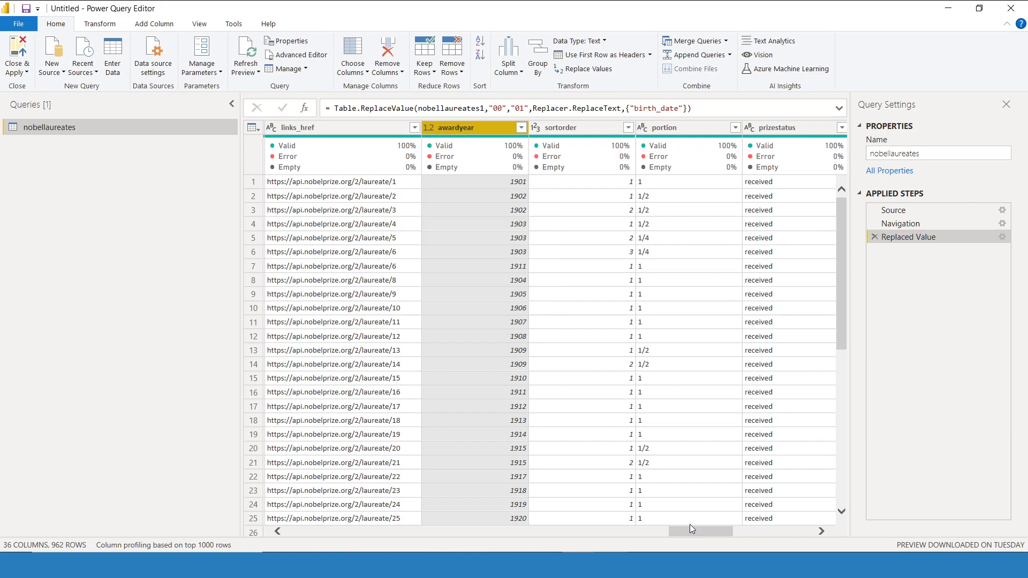
Step: Compare the column statistics and value distributions of birth_place_countrynow_en and birth_place_country_en
{"action": "left_click", "coordinate": [693, 456]}
{"action": "left_click_drag", "start_coordinate": [693, 455], "coordinate": [432, 445]}
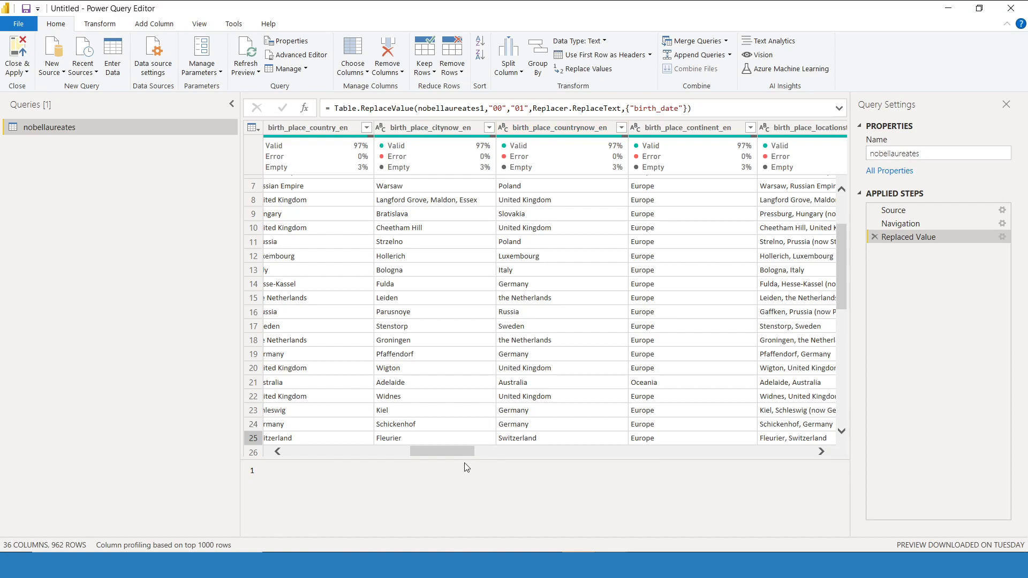
{"action": "mouse_move", "coordinate": [459, 453]}
{"action": "left_mouse_down"}
{"action": "mouse_move", "coordinate": [372, 452]}
{"action": "mouse_move", "coordinate": [441, 445]}
{"action": "left_mouse_up"}
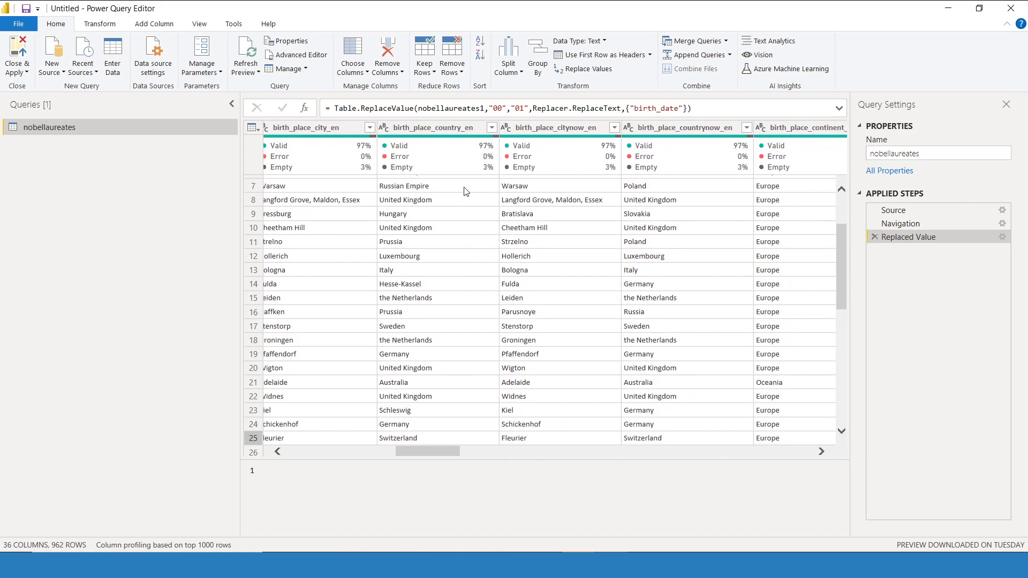
{"action": "left_click", "coordinate": [638, 187]}
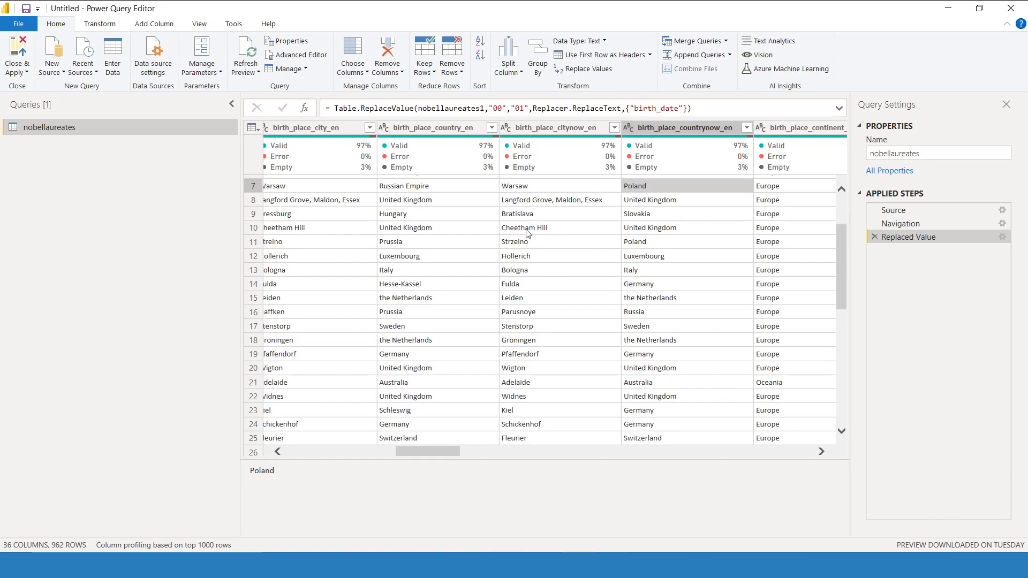
{"action": "left_click", "coordinate": [699, 126]}
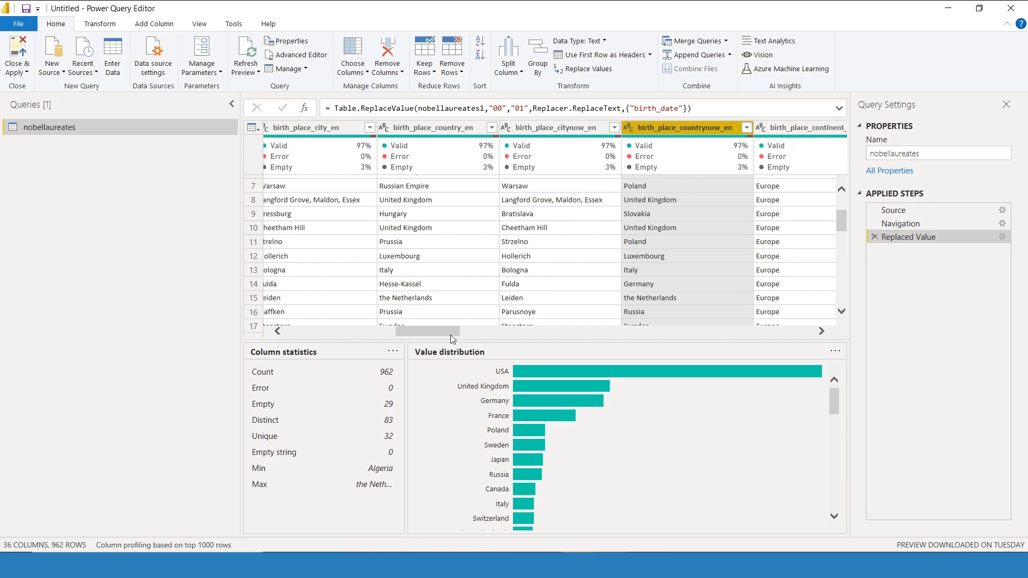
{"action": "left_click_drag", "start_coordinate": [451, 333], "coordinate": [440, 333]}
{"action": "left_click", "coordinate": [527, 128]}
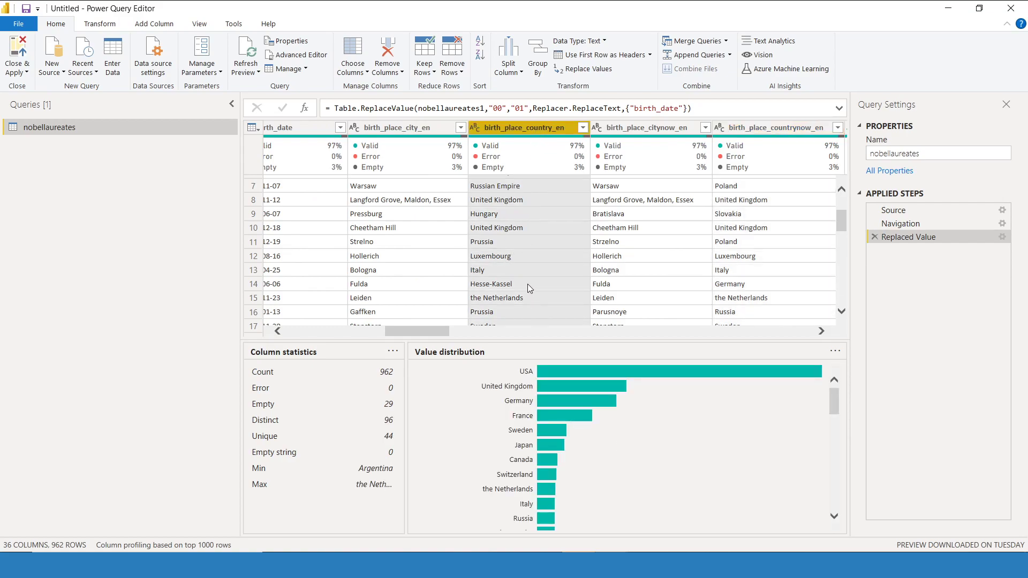
Step: Apply the query changes to load the data into the report, and expand the nobellaureates table to review its fields
{"action": "left_click", "coordinate": [17, 54]}
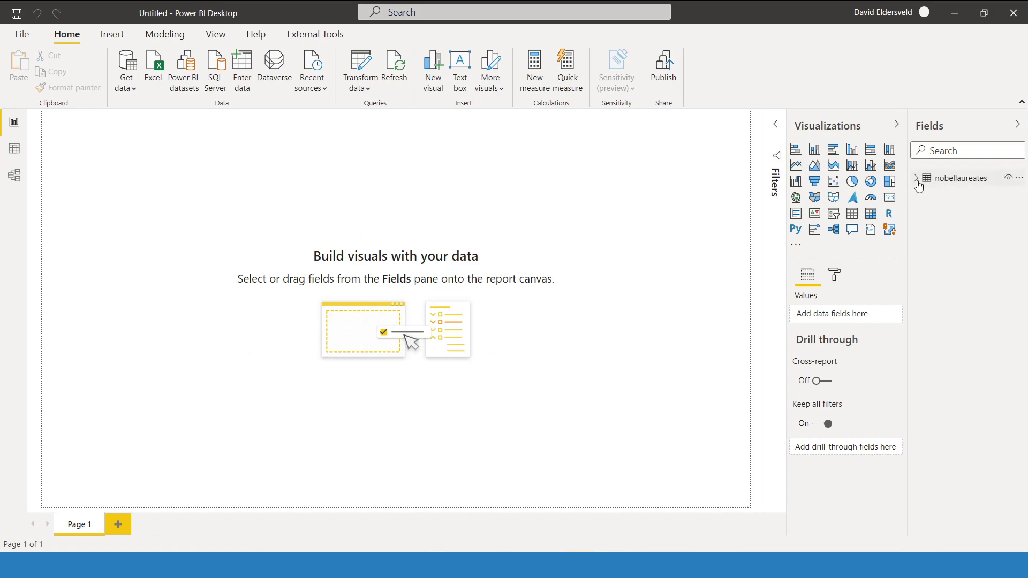
{"action": "left_click", "coordinate": [918, 182]}
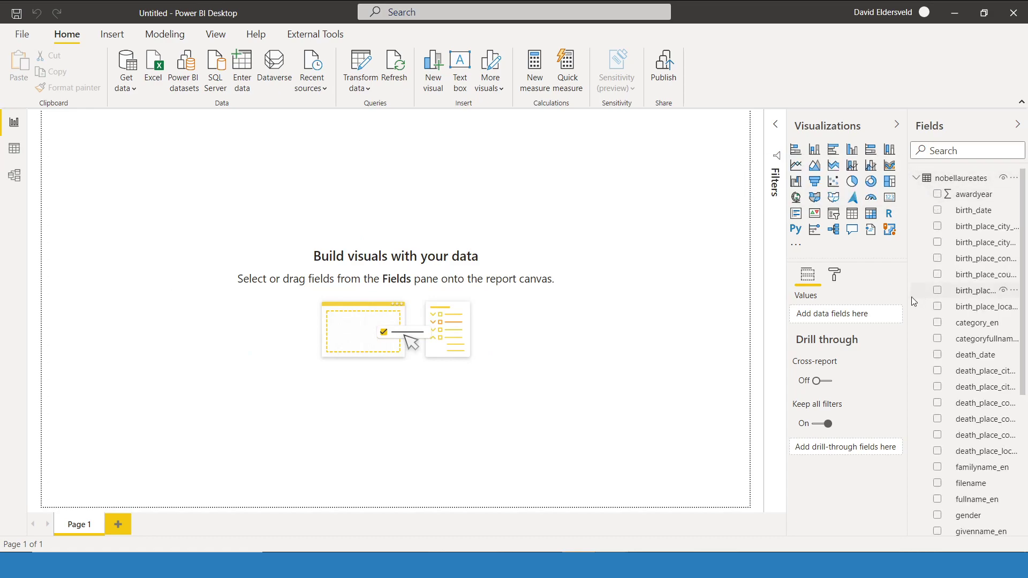
{"action": "left_click_drag", "start_coordinate": [908, 297], "coordinate": [878, 299]}
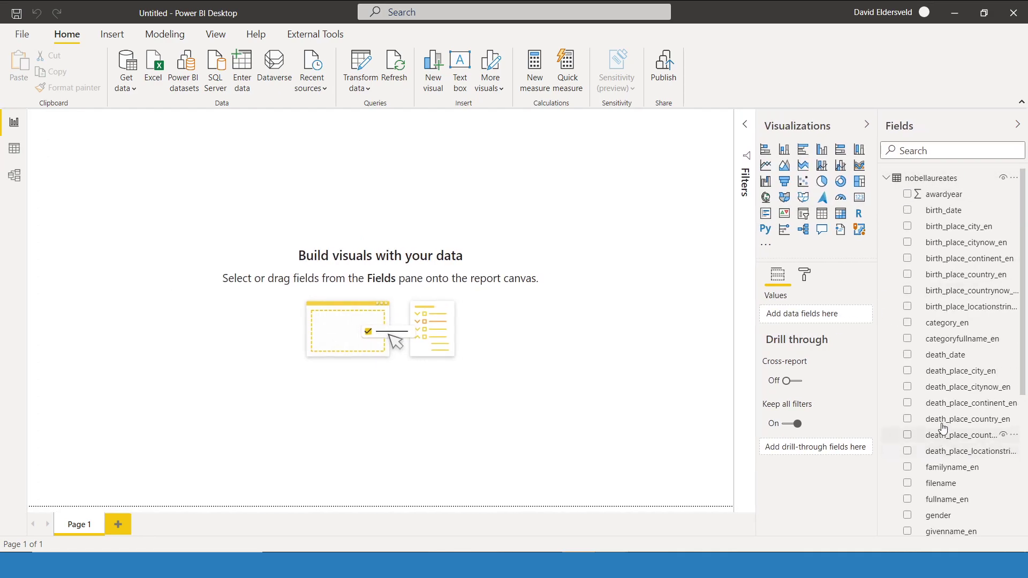
{"action": "scroll", "coordinate": [942, 414], "scroll_direction": "down", "scroll_amount": 2}
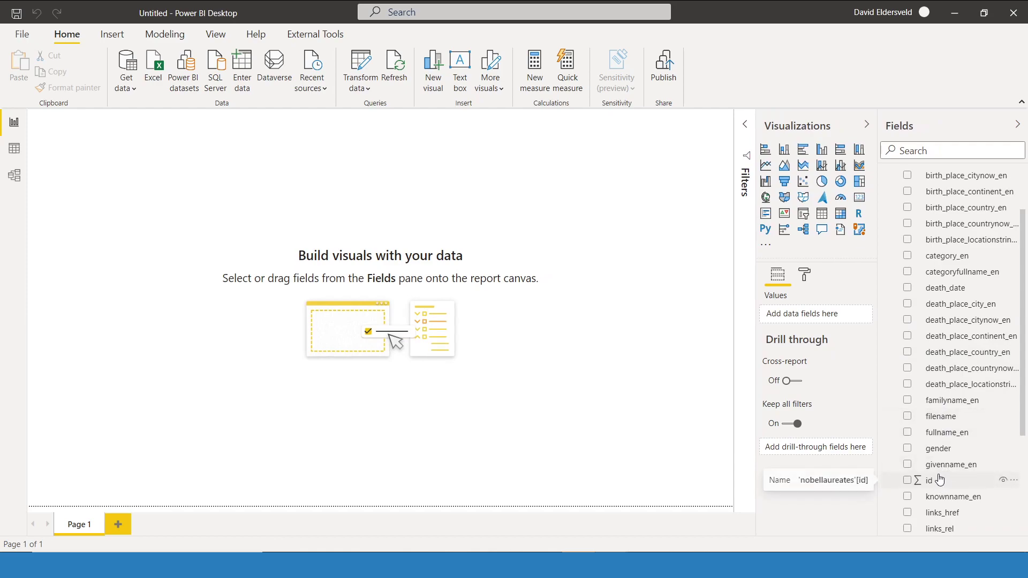
Step: In Data view, inspect the id column and create the measure Laureates = DISTINCTCOUNT(nobellaureates[id]) in the nobellaureates table
{"action": "left_click", "coordinate": [14, 148]}
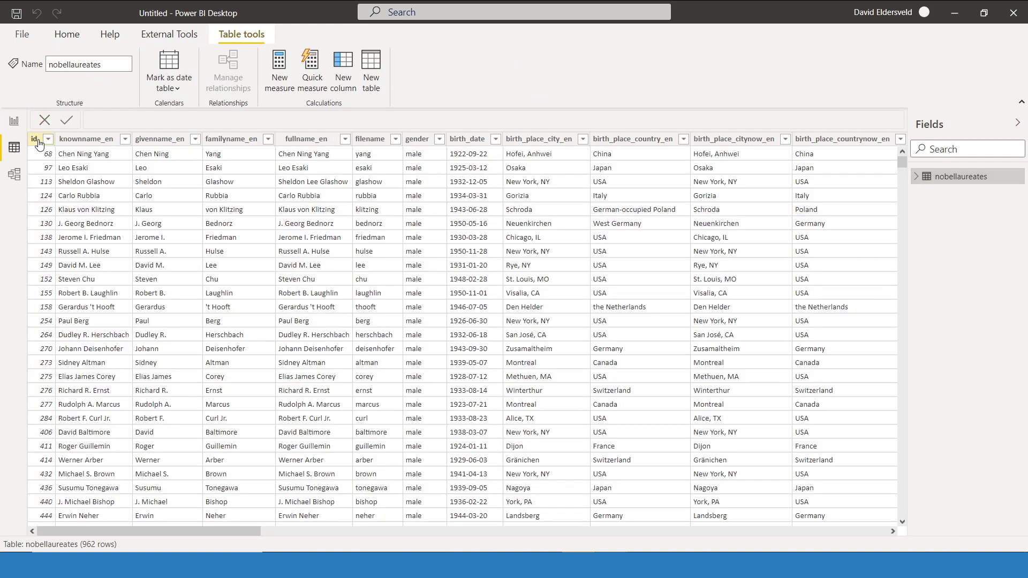
{"action": "left_click", "coordinate": [35, 140]}
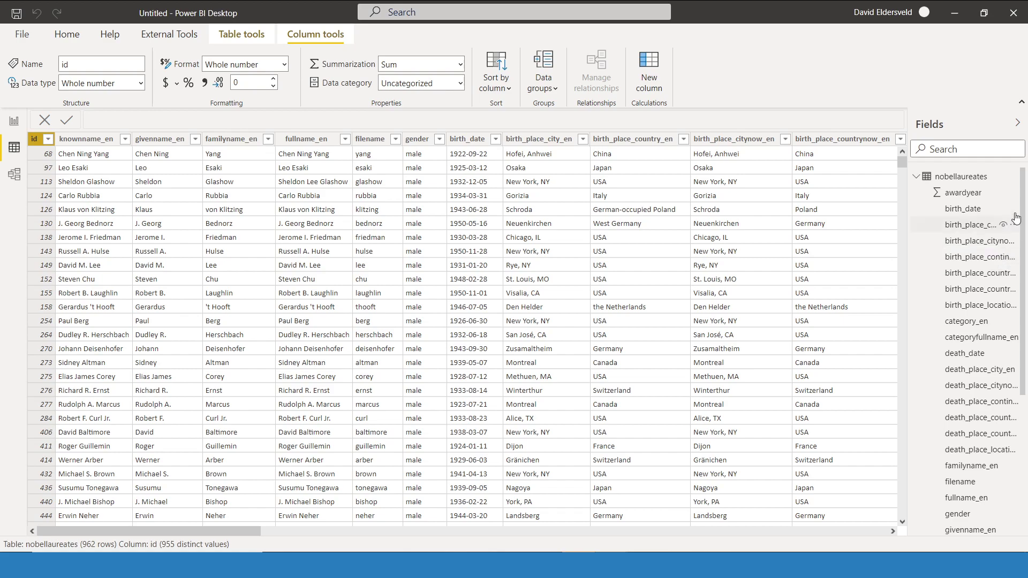
{"action": "left_click", "coordinate": [1007, 177]}
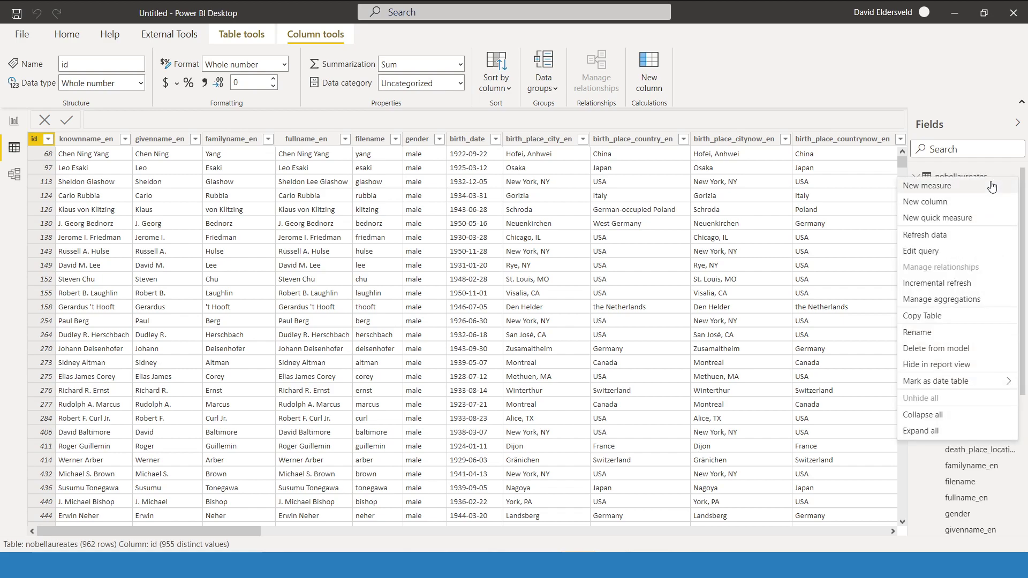
{"action": "key", "text": "Escape"}
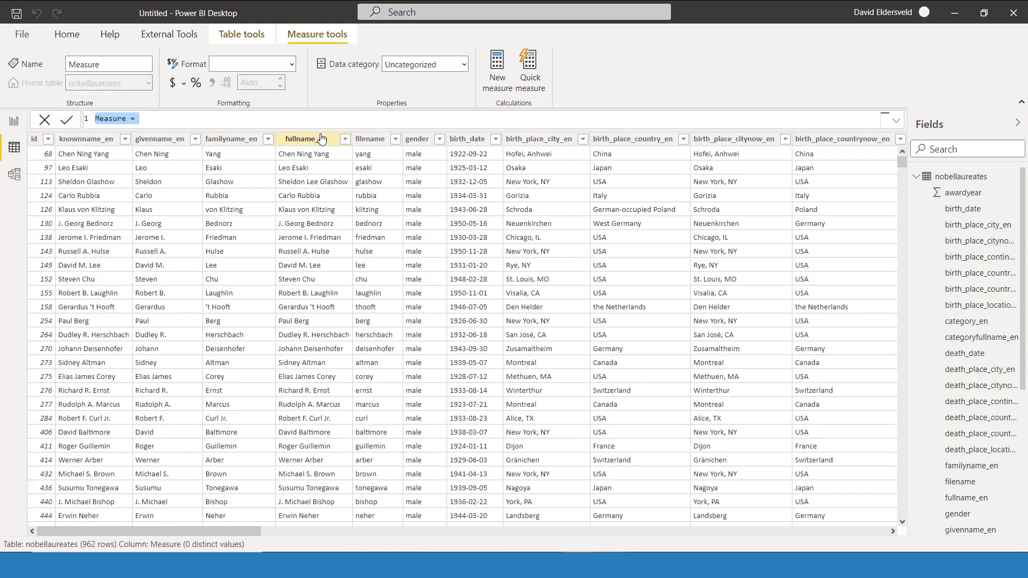
{"action": "type", "text": "Laureates = DISTINC"}
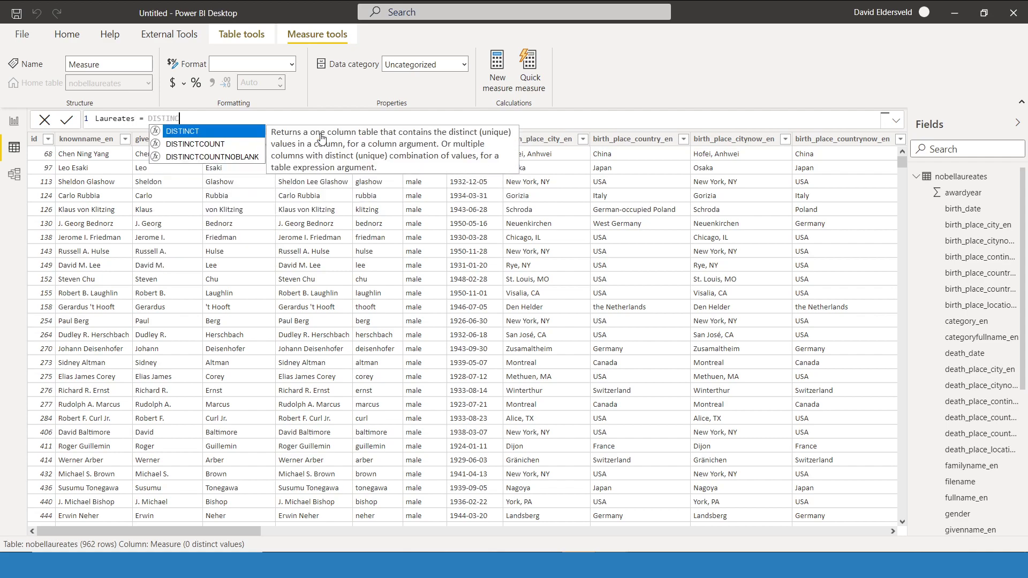
{"action": "type", "text": "TCOUNT(id"}
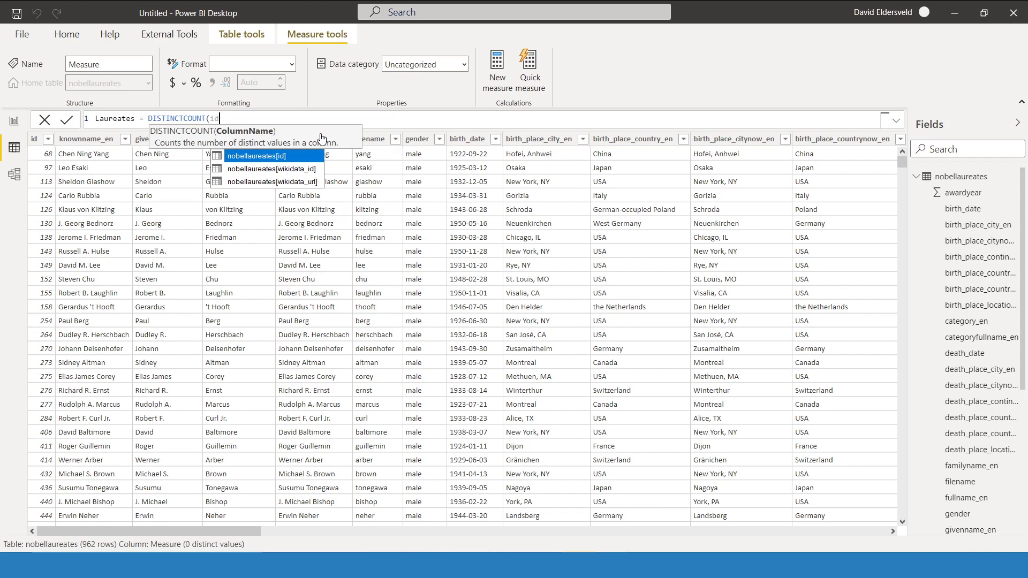
{"action": "key", "text": "Escape"}
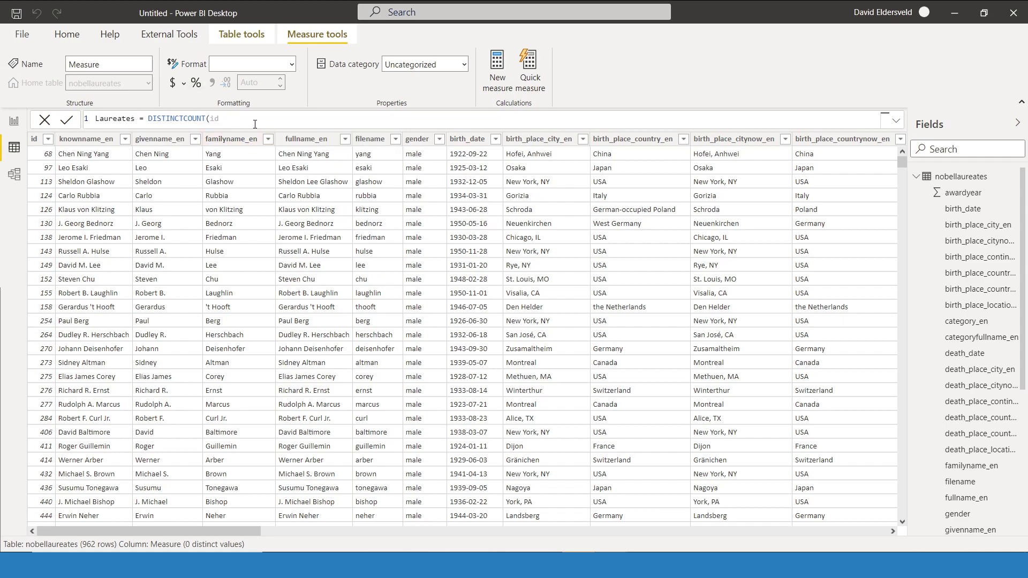
{"action": "key", "text": "ctrl+space"}
{"action": "key", "text": "Tab"}
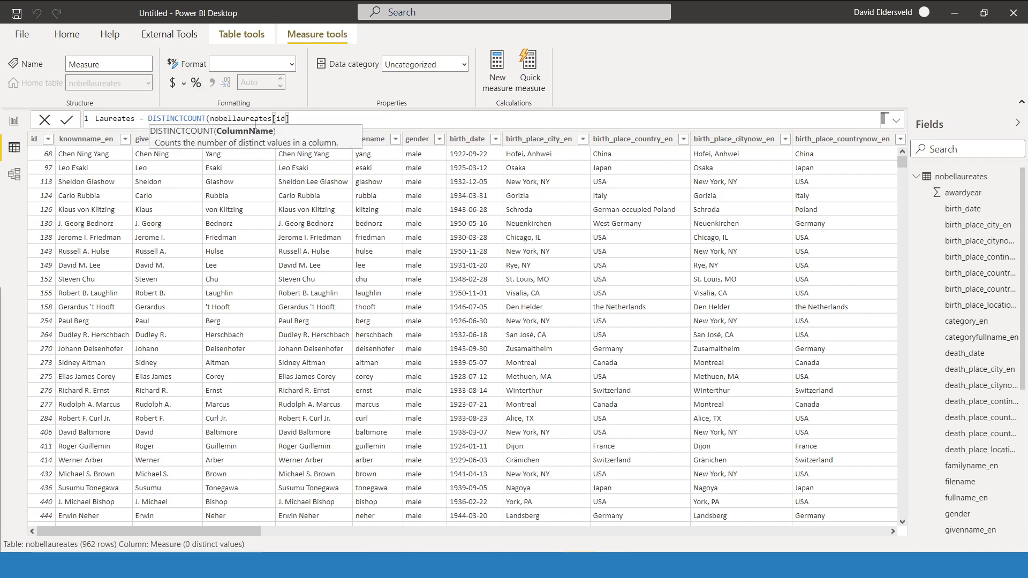
{"action": "type", "text": ")"}
{"action": "key", "text": "BackSpace"}
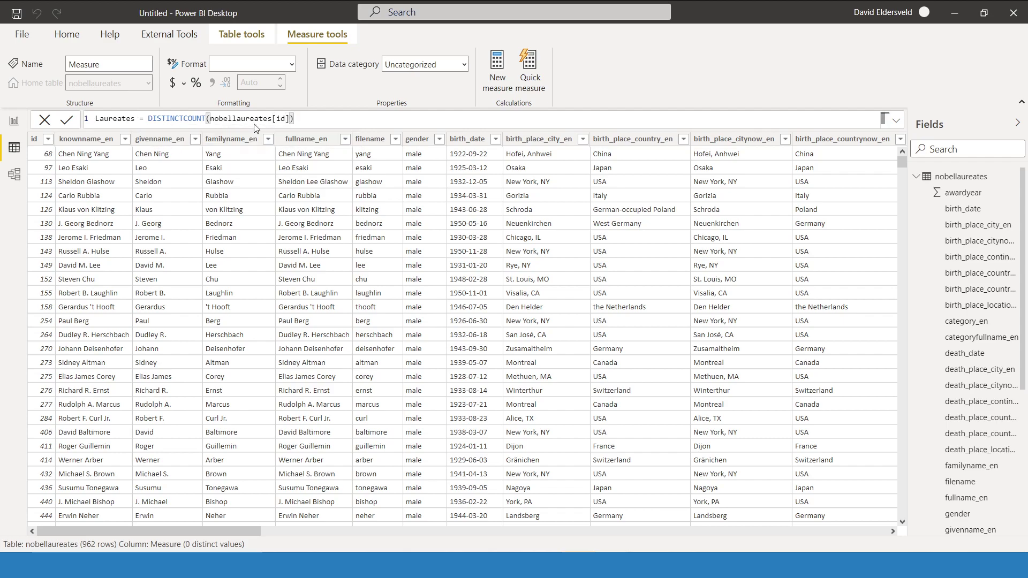
{"action": "key", "text": "Return"}
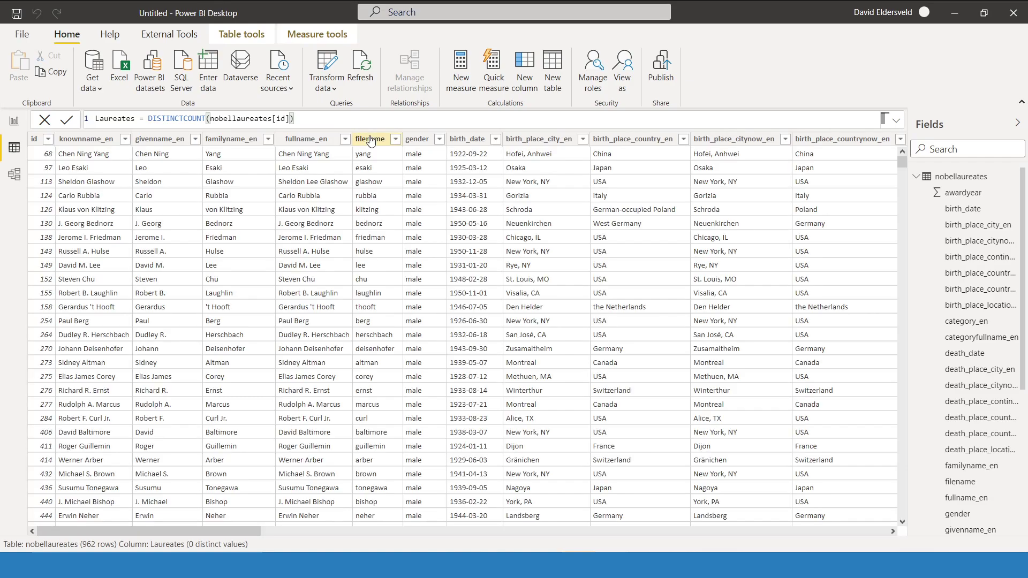
Step: Create a Running total quick measure with Laureates as base value over the awardyear field, ascending, and display its DAX formula
{"action": "scroll", "coordinate": [980, 302], "scroll_direction": "down", "scroll_amount": 5}
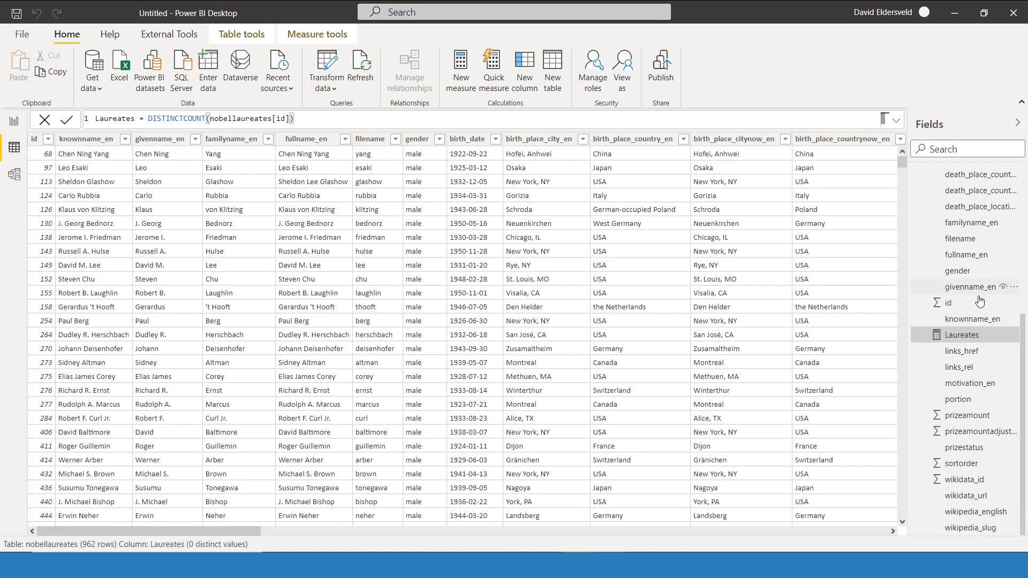
{"action": "left_click", "coordinate": [323, 34]}
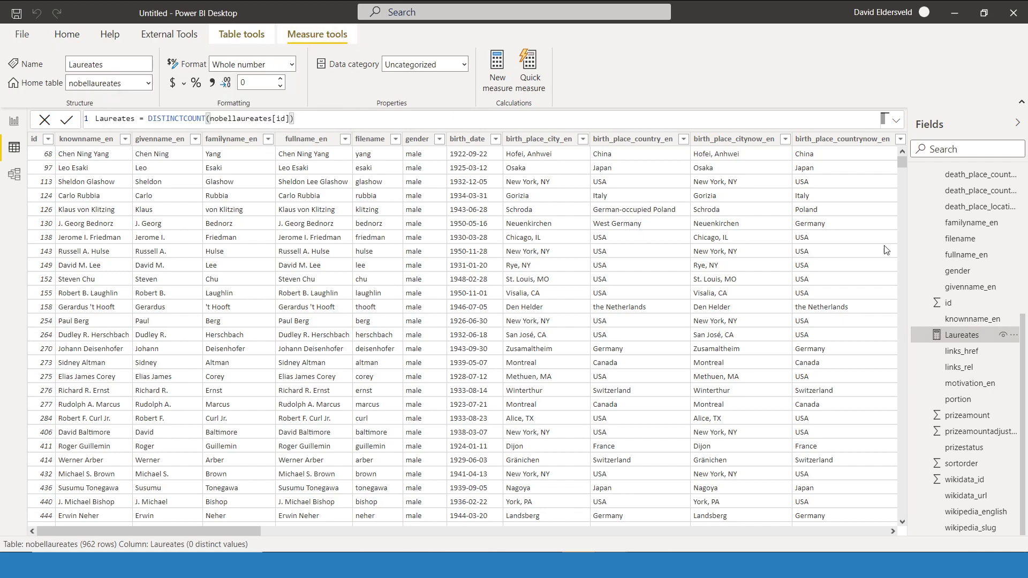
{"action": "left_click", "coordinate": [1014, 341]}
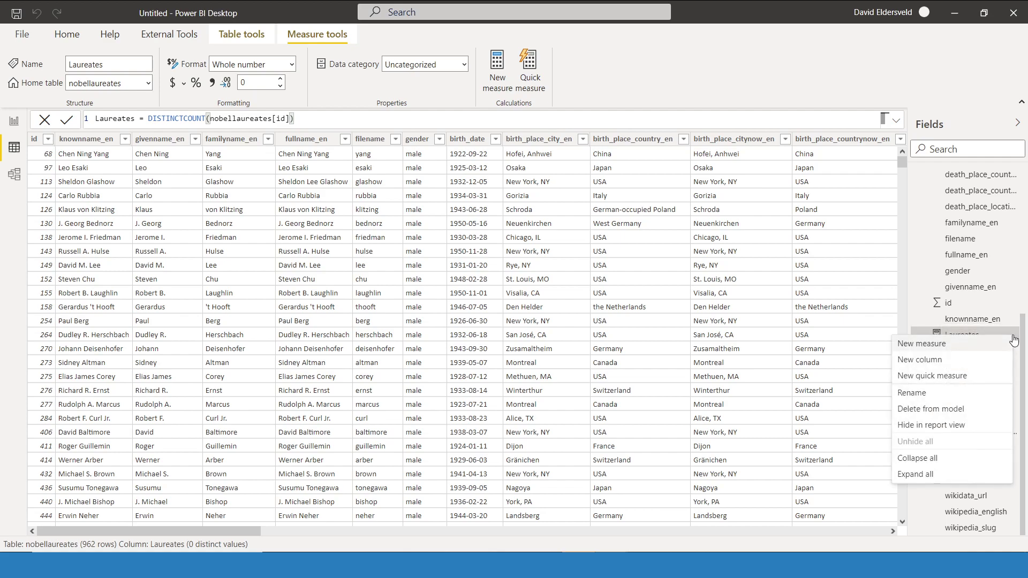
{"action": "left_click", "coordinate": [968, 377]}
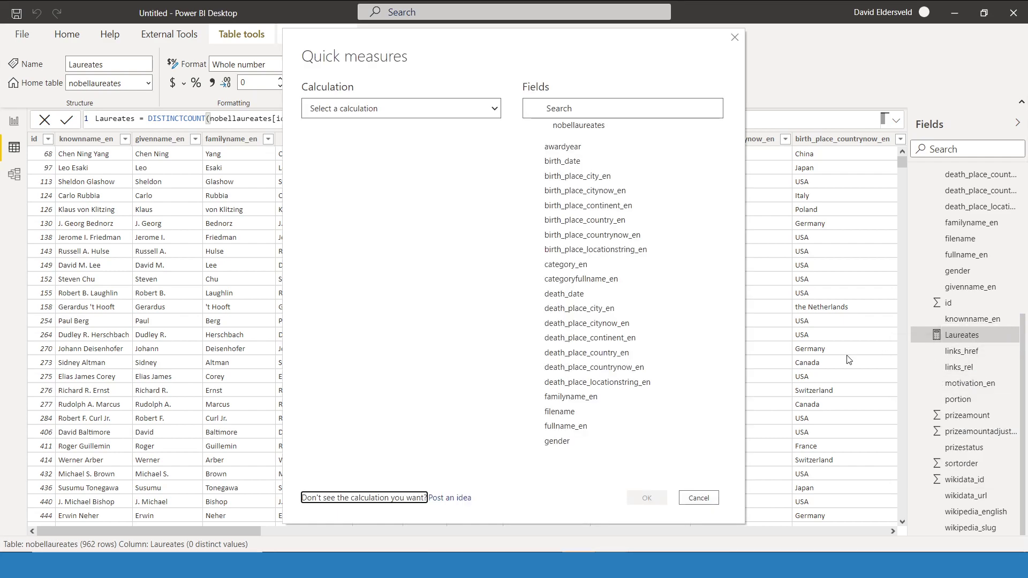
{"action": "left_click", "coordinate": [389, 113]}
{"action": "scroll", "coordinate": [373, 247], "scroll_direction": "down", "scroll_amount": 5}
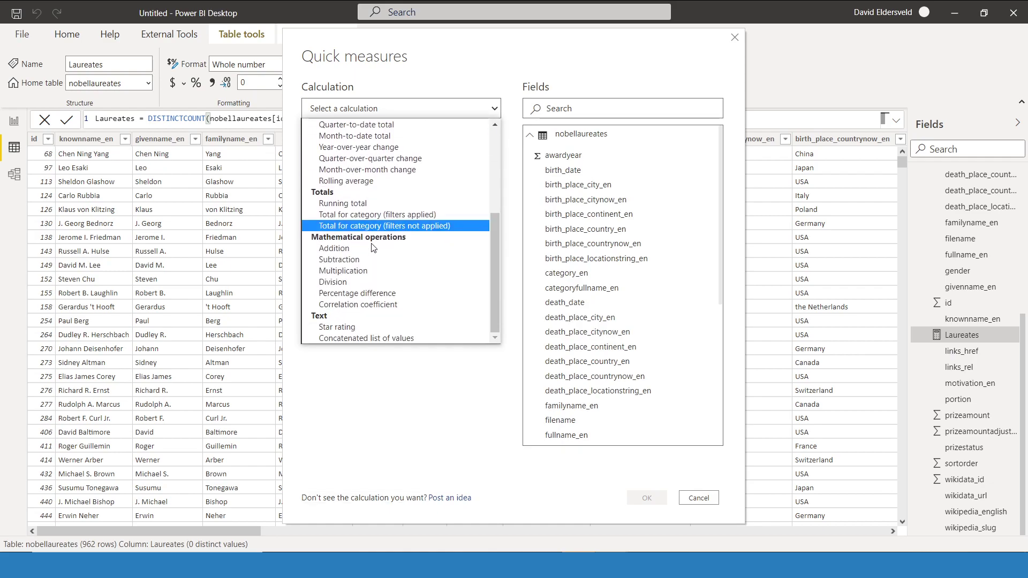
{"action": "left_click", "coordinate": [347, 205]}
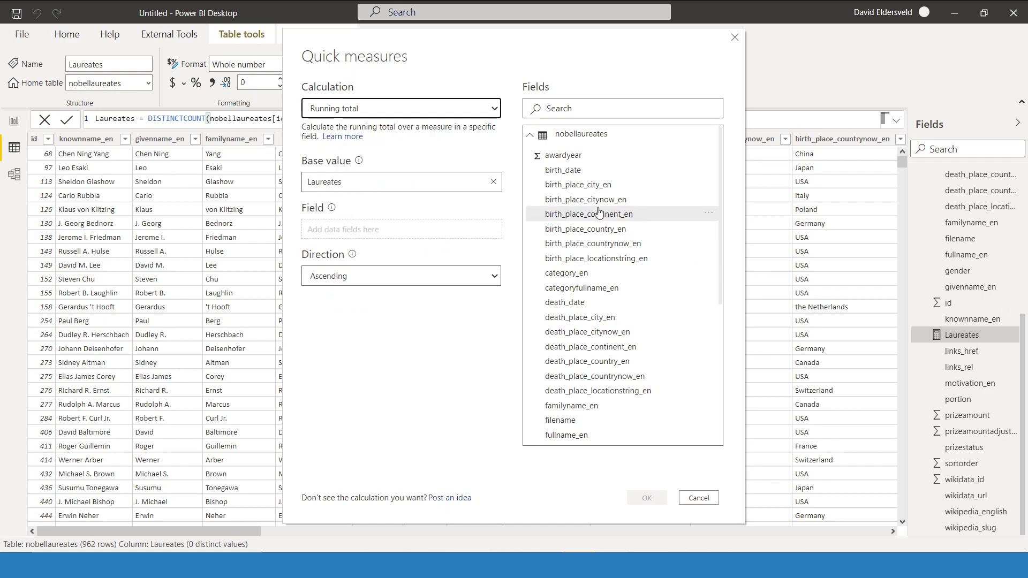
{"action": "left_click_drag", "start_coordinate": [564, 155], "coordinate": [392, 231]}
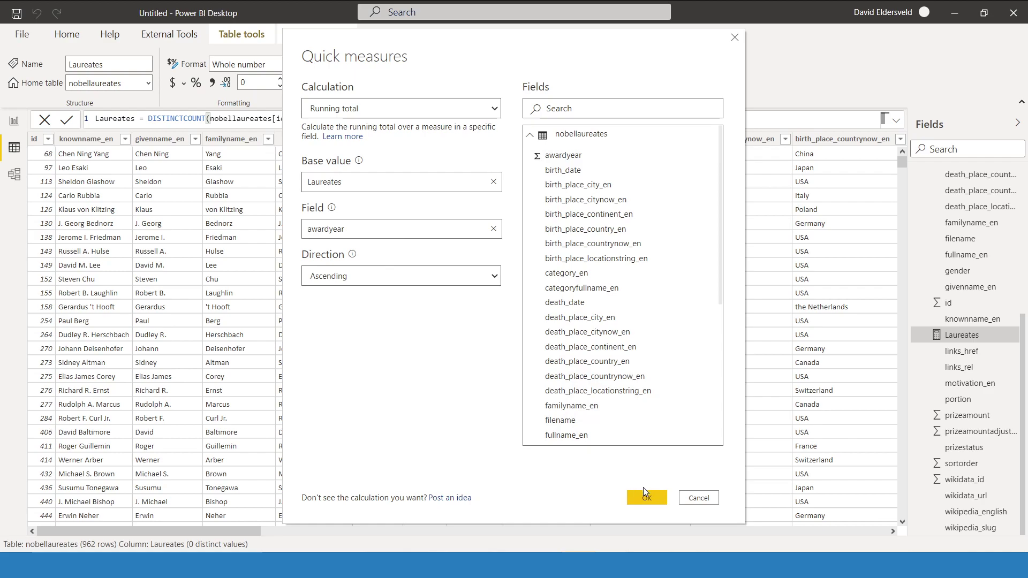
{"action": "left_click", "coordinate": [646, 501]}
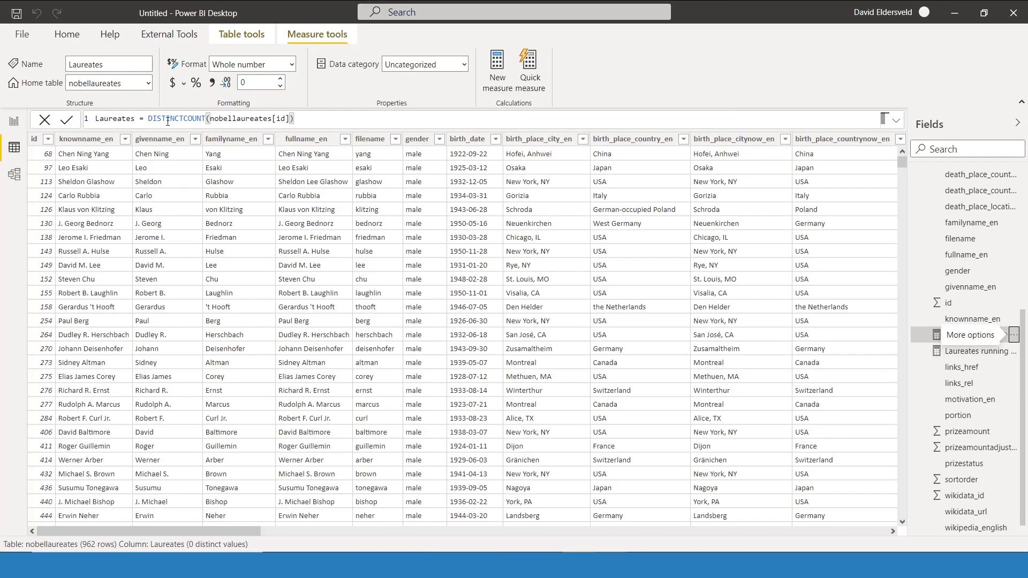
{"action": "left_click", "coordinate": [981, 353]}
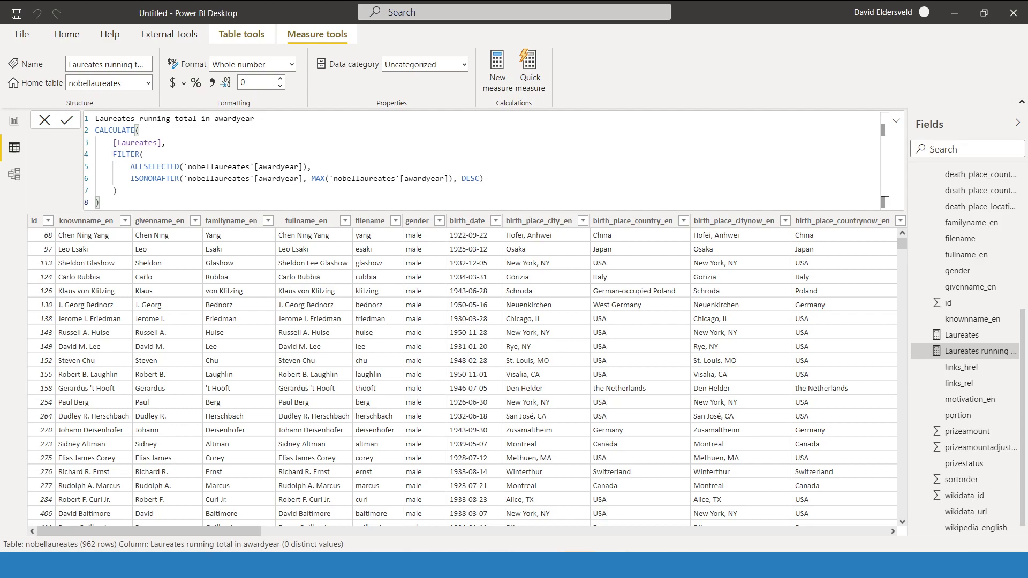
Step: Rename the birth_date column to Birth Date and the awardyear column to Award Year
{"action": "scroll", "coordinate": [985, 256], "scroll_direction": "up", "scroll_amount": 5}
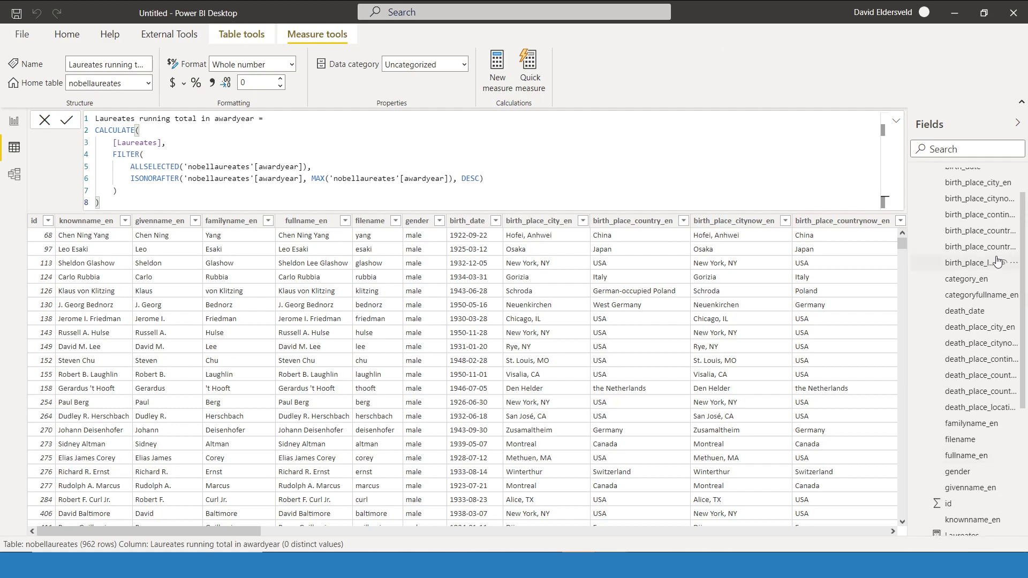
{"action": "double_click", "coordinate": [964, 208]}
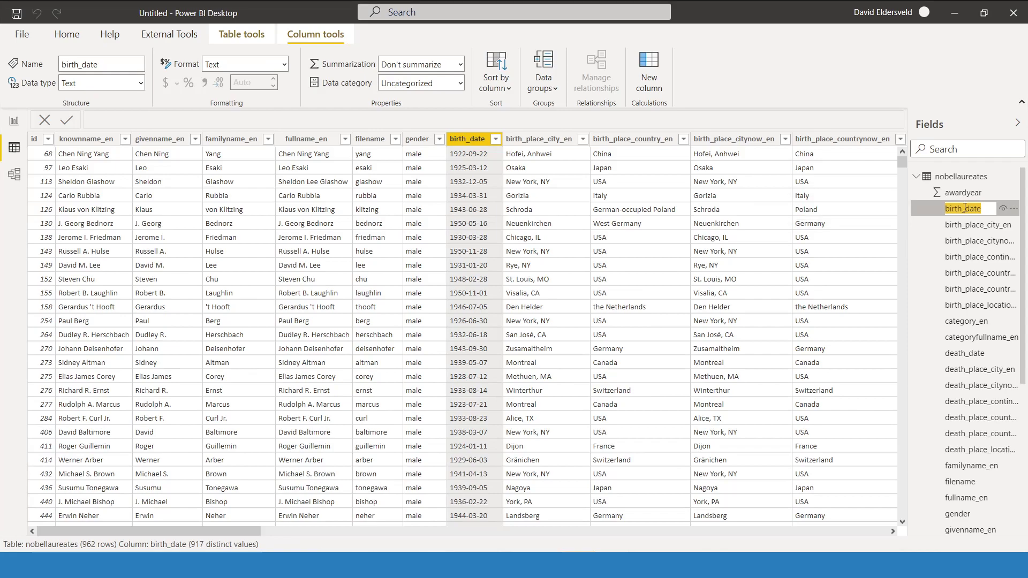
{"action": "type", "text": "Birth Date"}
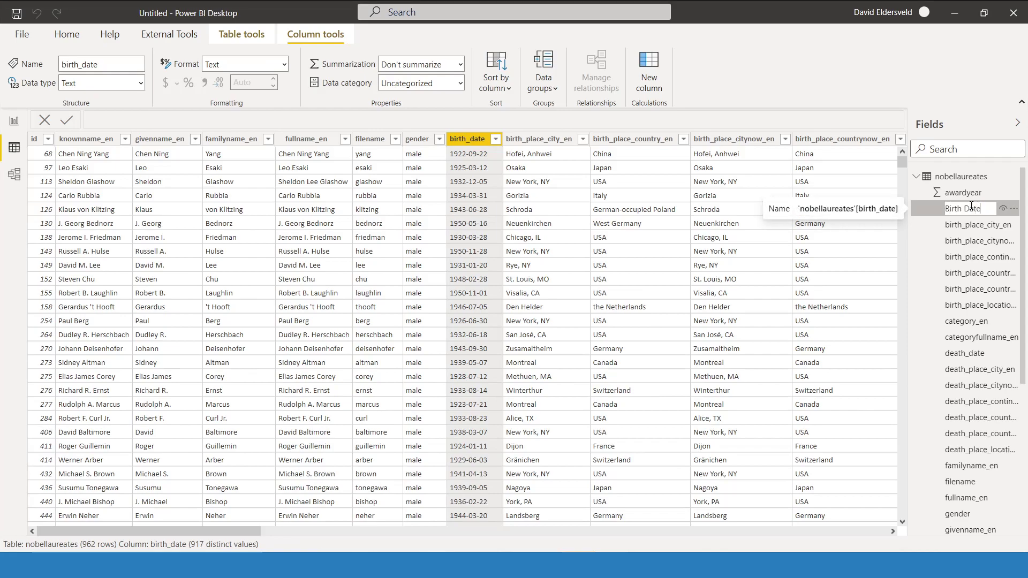
{"action": "key", "text": "Return"}
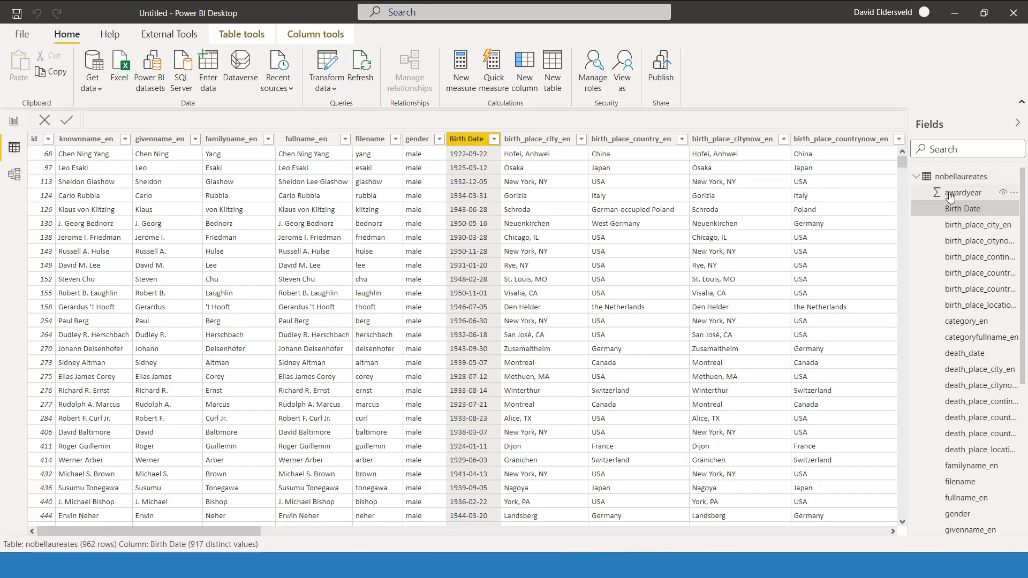
{"action": "double_click", "coordinate": [958, 193]}
{"action": "type", "text": "Award"}
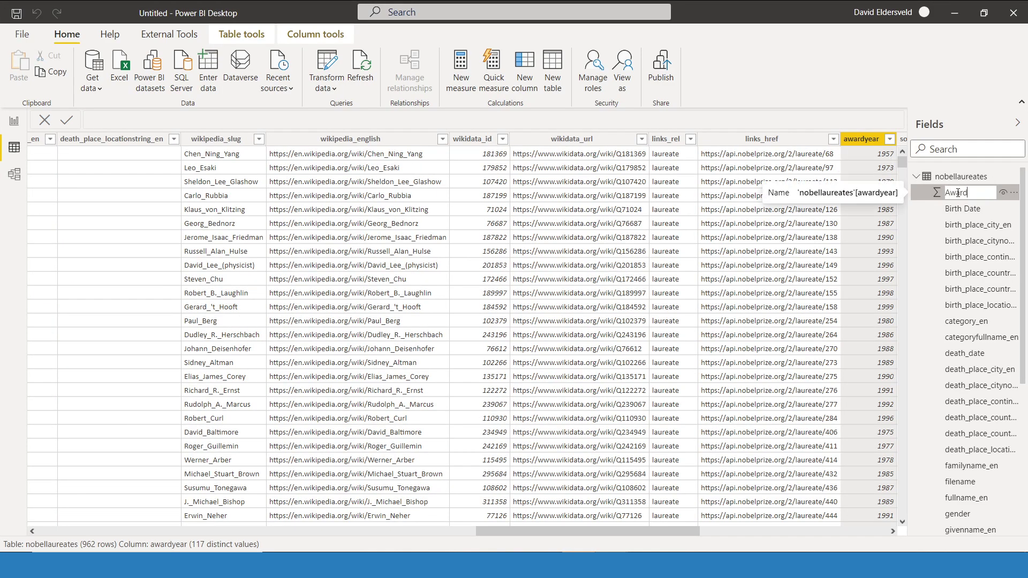
{"action": "type", "text": " Year"}
{"action": "key", "text": "Return"}
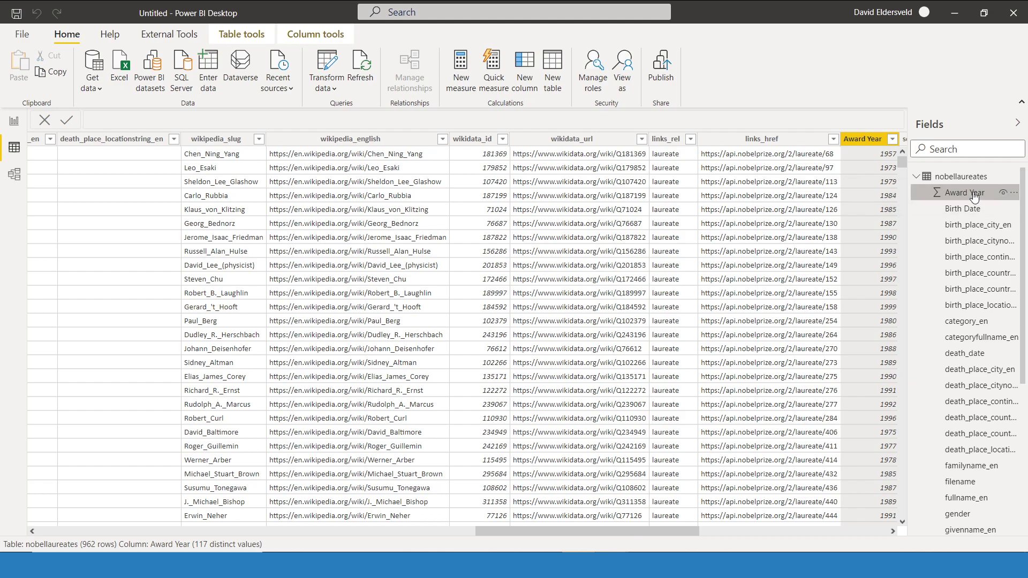
Step: Check how the running total measure's formula references the renamed Award Year column
{"action": "scroll", "coordinate": [969, 220], "scroll_direction": "down", "scroll_amount": 1}
{"action": "scroll", "coordinate": [970, 223], "scroll_direction": "down", "scroll_amount": 4}
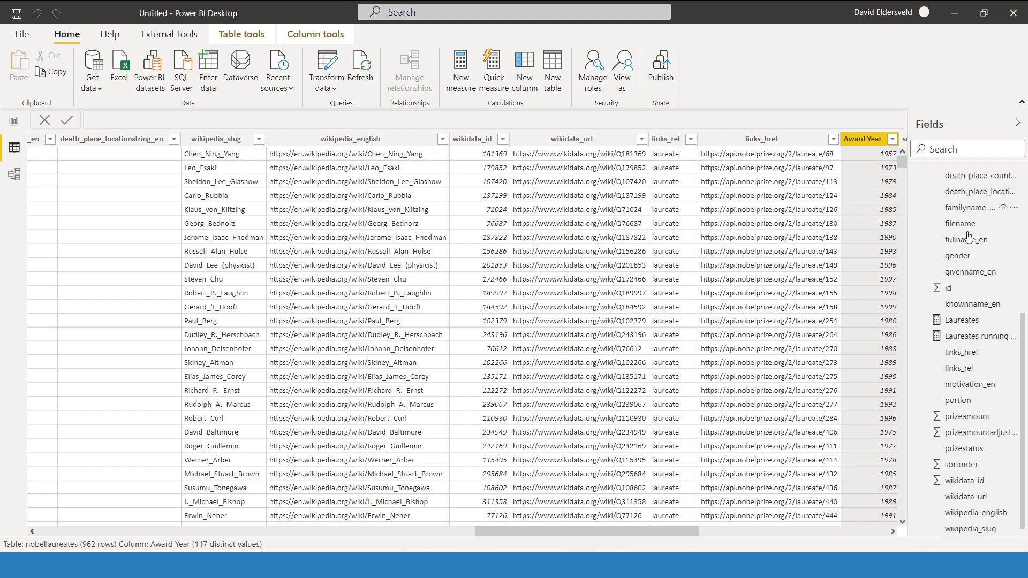
{"action": "left_click", "coordinate": [965, 339]}
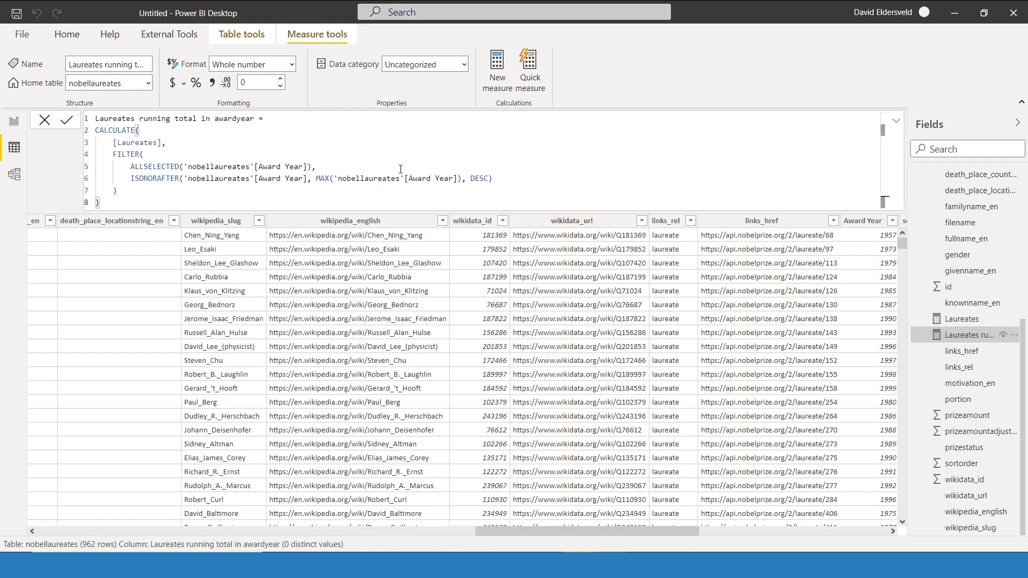
{"action": "left_click_drag", "start_coordinate": [405, 179], "coordinate": [459, 178]}
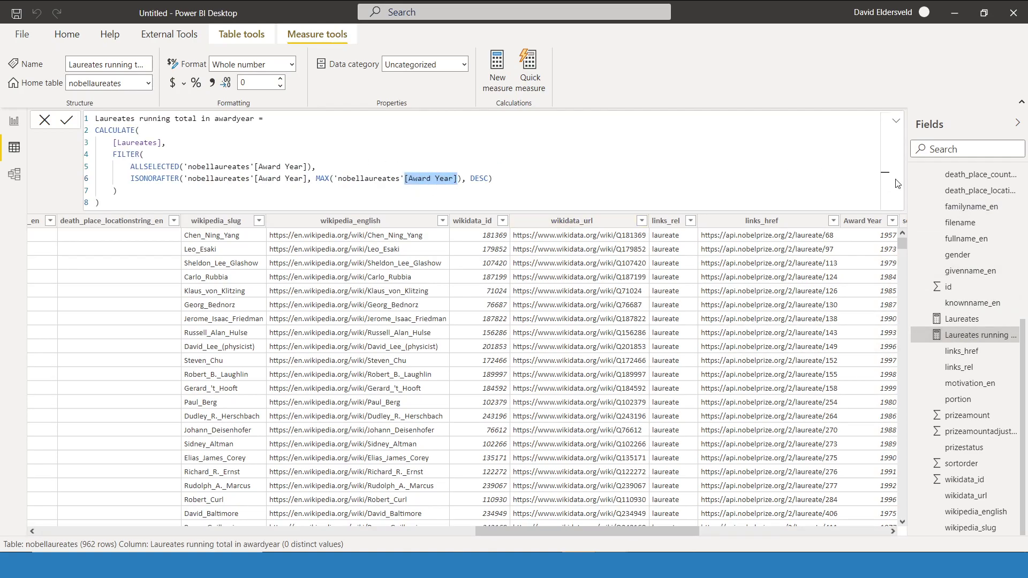
Step: Write a new nobellaureates measure: Age When Awarded = AVERAGEX(nobellaureates,nobellaureates[Award Year] - YEAR(nobellaureates[Birth Date]))
{"action": "scroll", "coordinate": [989, 212], "scroll_direction": "up", "scroll_amount": 5}
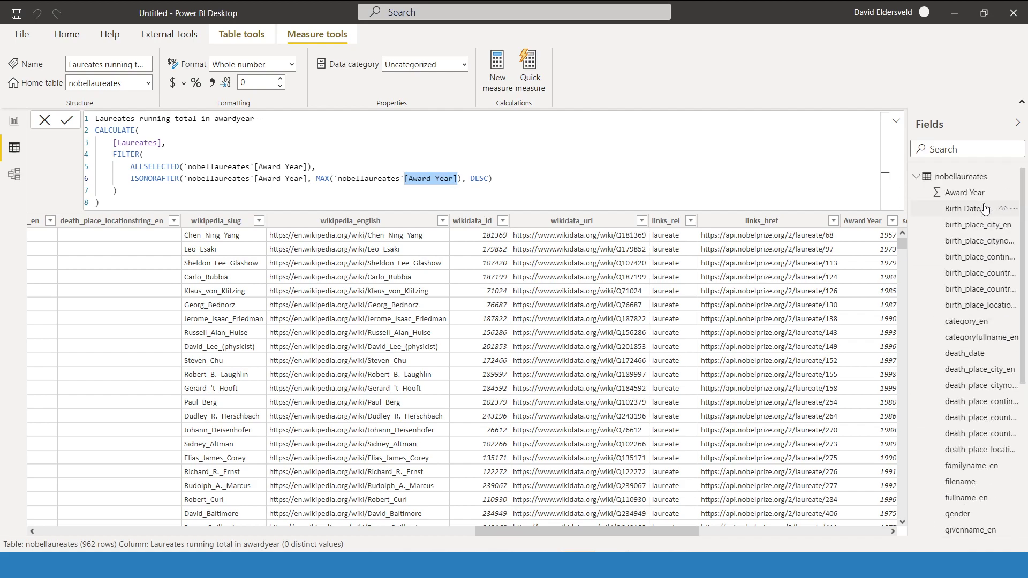
{"action": "left_click", "coordinate": [979, 194]}
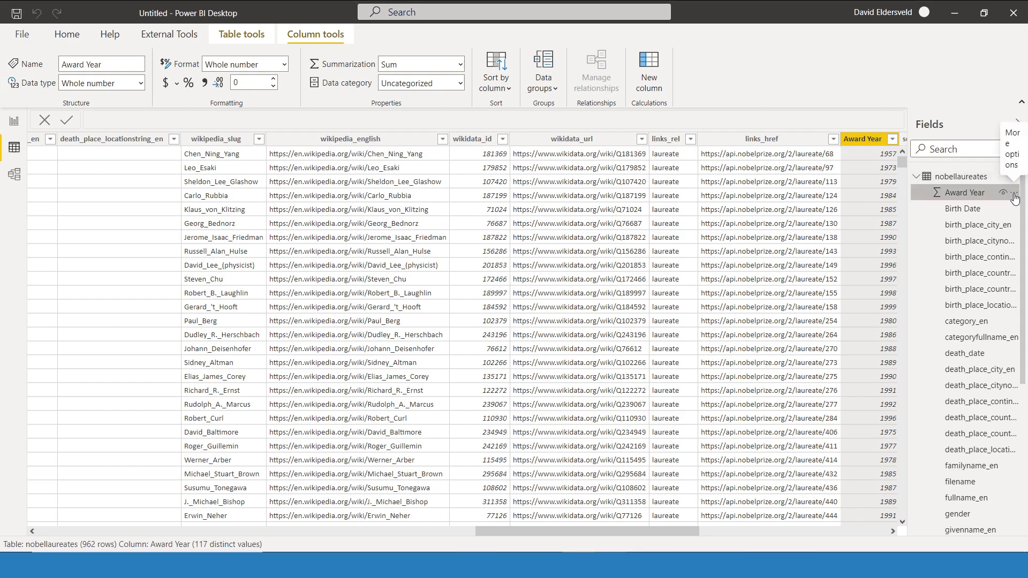
{"action": "left_click", "coordinate": [1014, 197]}
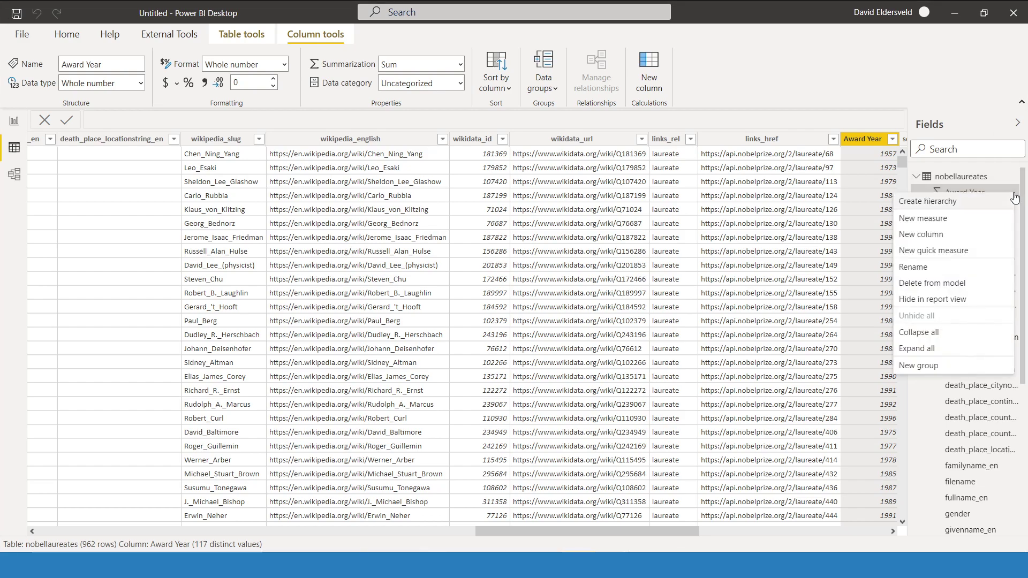
{"action": "key", "text": "Escape"}
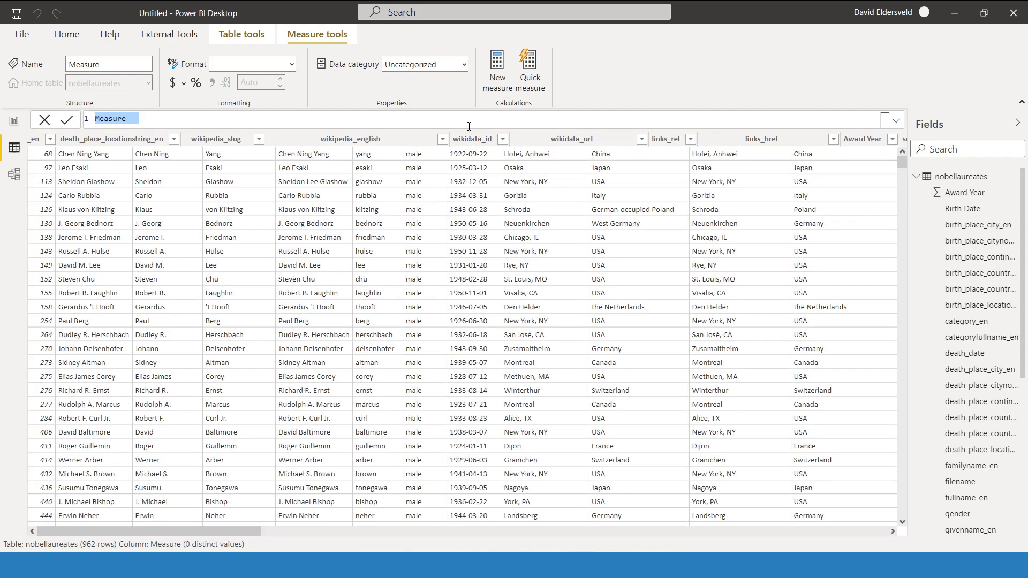
{"action": "left_click", "coordinate": [438, 121]}
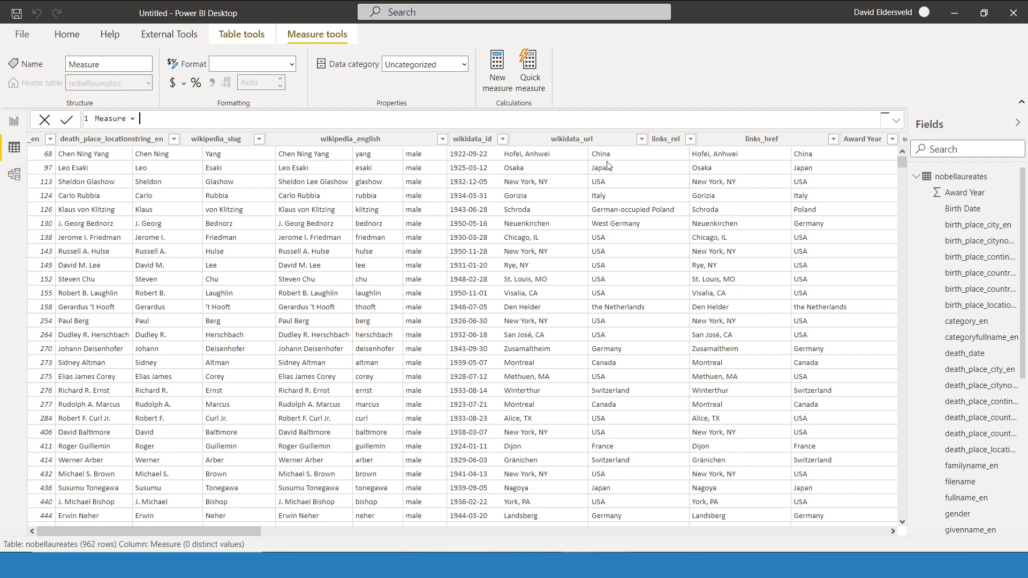
{"action": "left_click_drag", "start_coordinate": [141, 120], "coordinate": [84, 121]}
{"action": "type", "text": "AVERAGEX(nobellaureates,nobellaureates[Award Year] - YEAR(nobellaureates[Birth Date]))"}
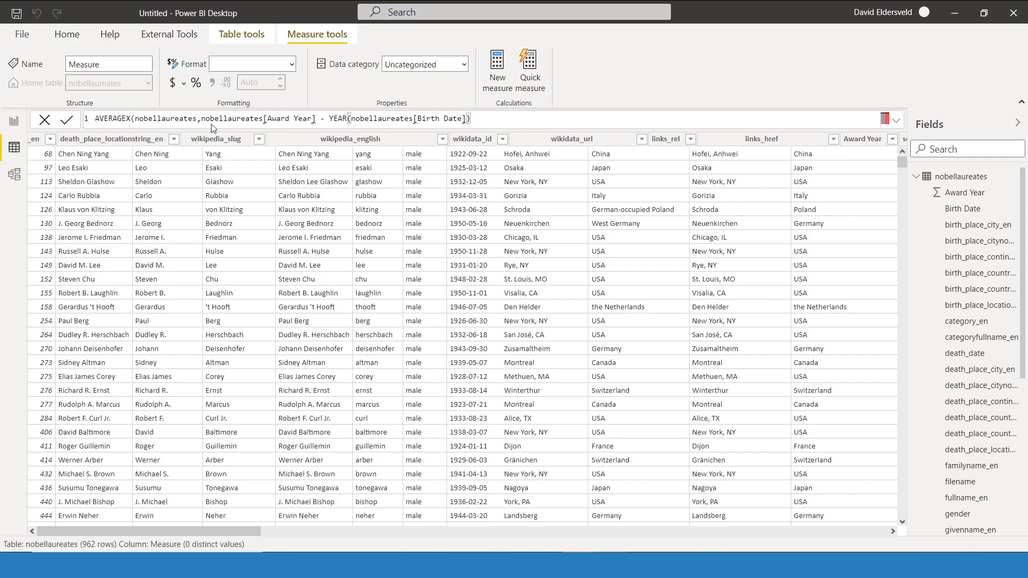
{"action": "type", "text": "Age "}
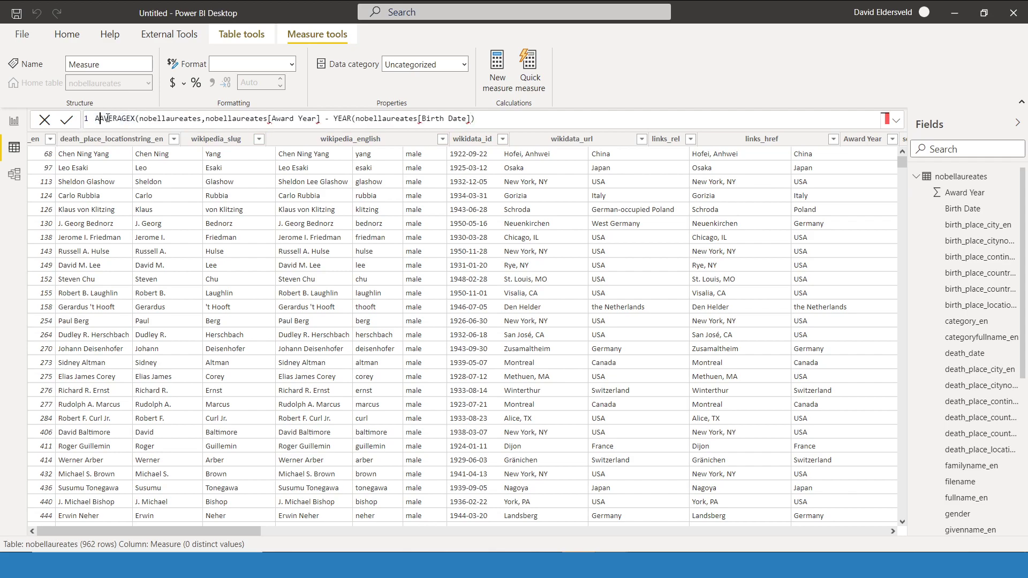
{"action": "type", "text": "When Award"}
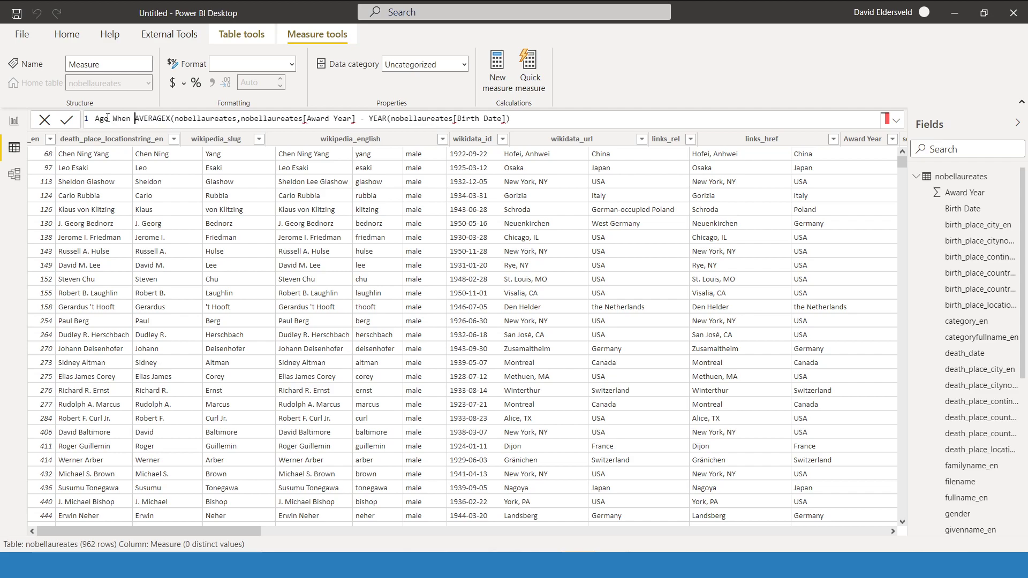
{"action": "type", "text": "ed ="}
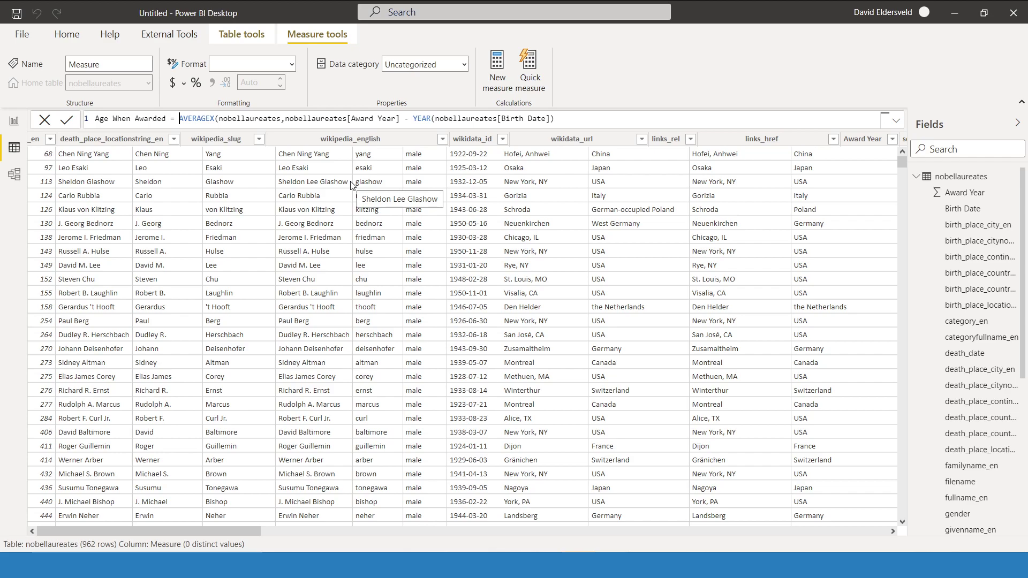
{"action": "left_click", "coordinate": [575, 122]}
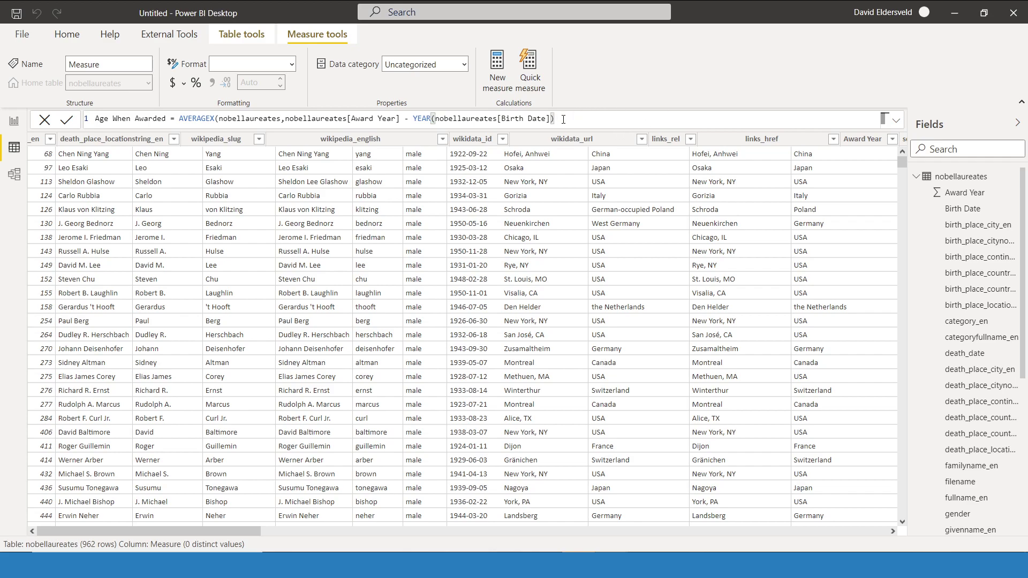
{"action": "type", "text": ")"}
Step: Review the AVERAGEX function, its table argument and the YEAR expression in the Age When Awarded formula
{"action": "left_click_drag", "start_coordinate": [179, 118], "coordinate": [220, 118]}
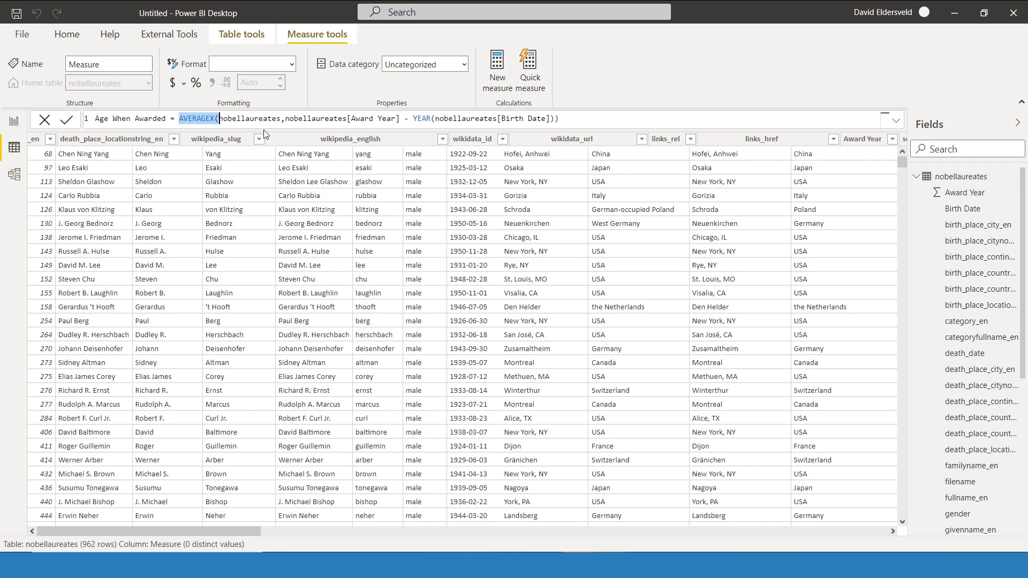
{"action": "left_click", "coordinate": [286, 119]}
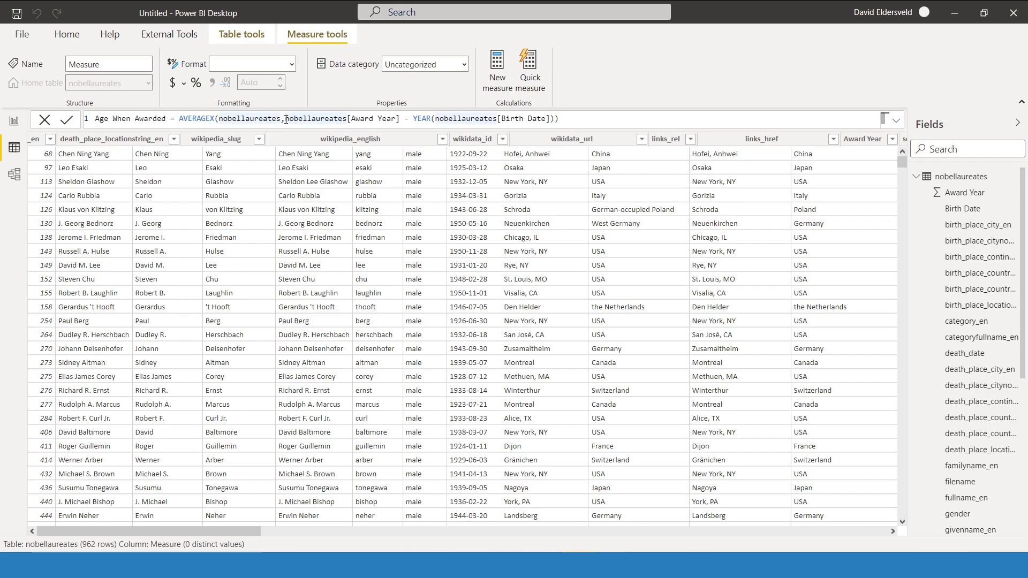
{"action": "left_click_drag", "start_coordinate": [413, 118], "coordinate": [566, 119]}
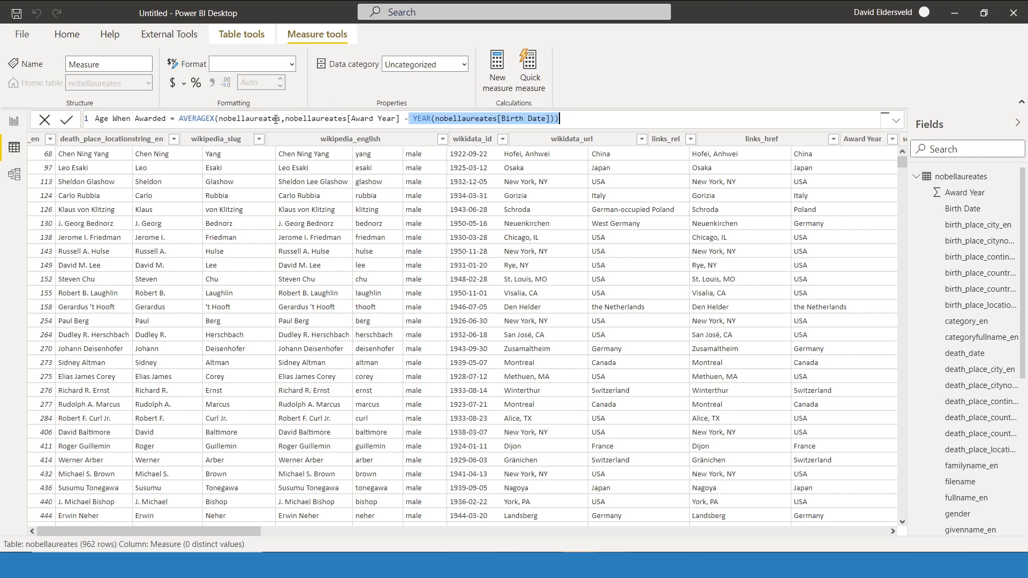
{"action": "left_click", "coordinate": [585, 117]}
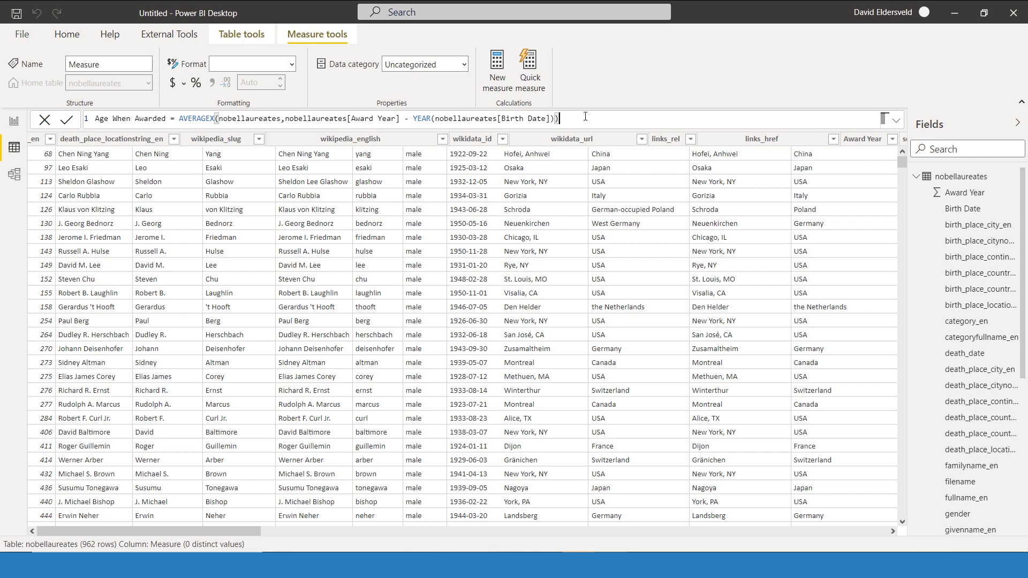
{"action": "left_click_drag", "start_coordinate": [215, 119], "coordinate": [184, 119]}
{"action": "left_click", "coordinate": [185, 119]}
{"action": "left_click", "coordinate": [590, 119]}
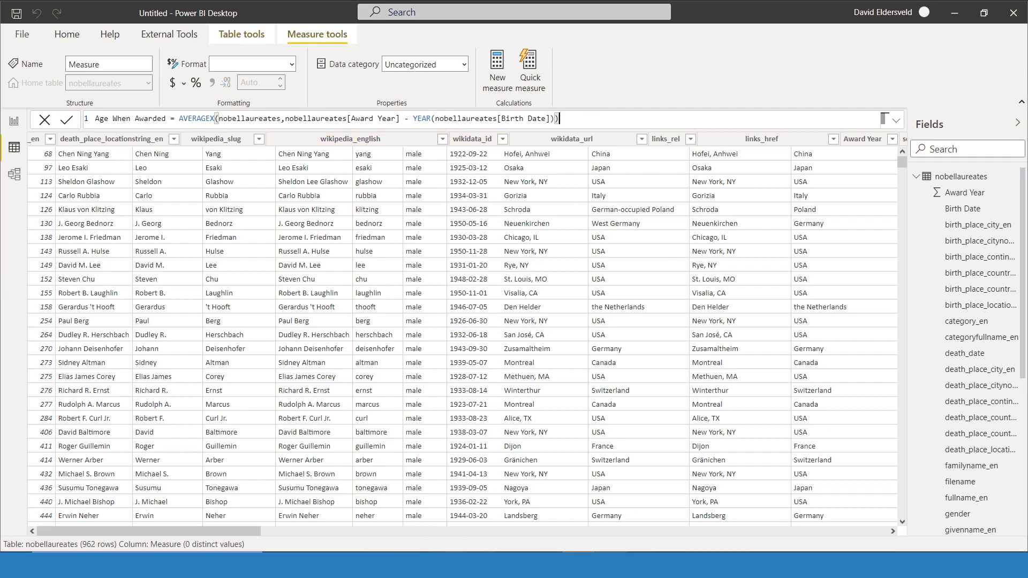
Step: Switch to the browser's Workout Wednesday page and check the requirement for the 2020 winner without a birth date against the sample report's tooltip table
{"action": "left_click", "coordinate": [462, 522]}
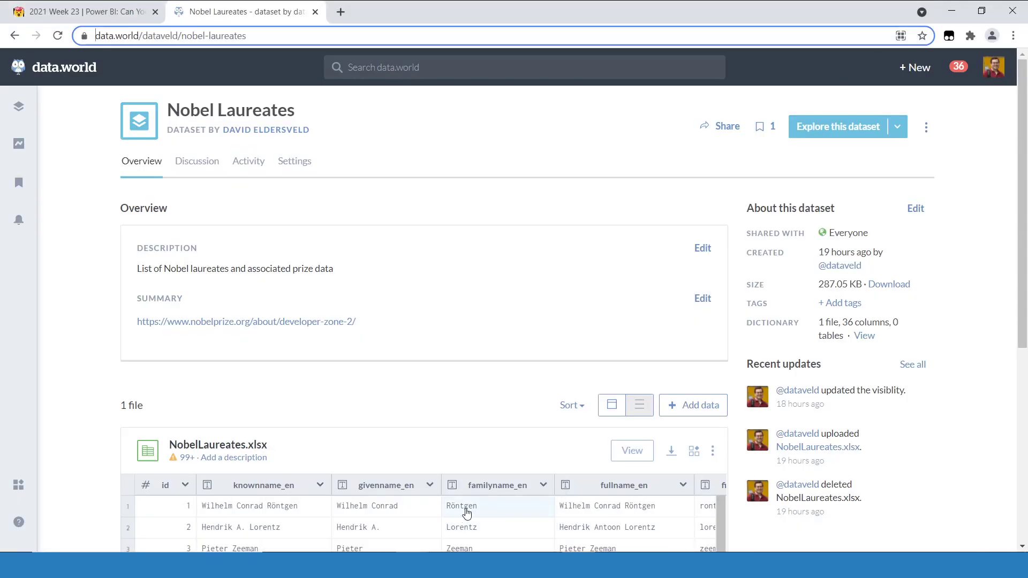
{"action": "scroll", "coordinate": [506, 409], "scroll_direction": "down", "scroll_amount": 2}
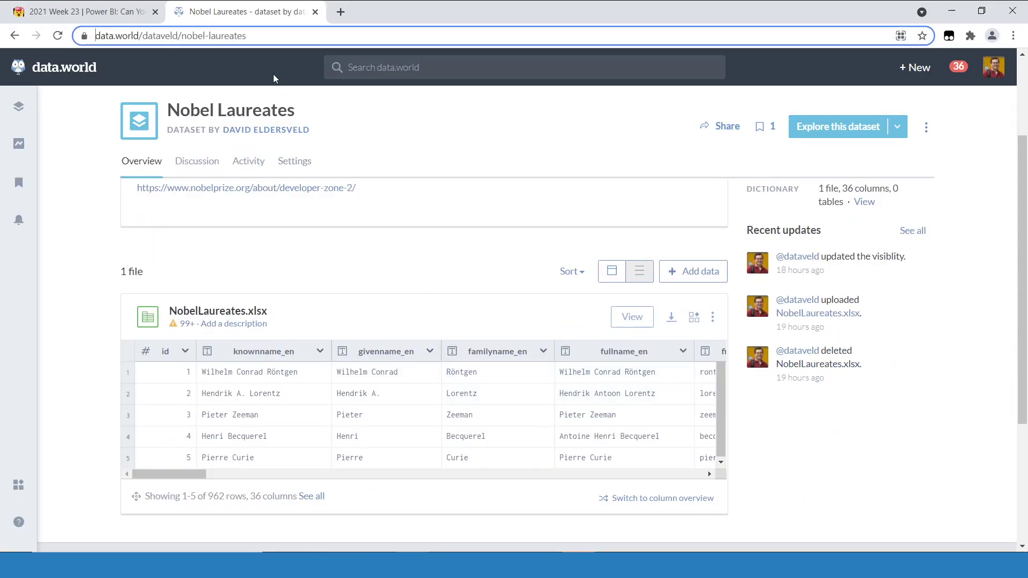
{"action": "left_click", "coordinate": [94, 16]}
{"action": "left_click_drag", "start_coordinate": [287, 397], "coordinate": [375, 411]}
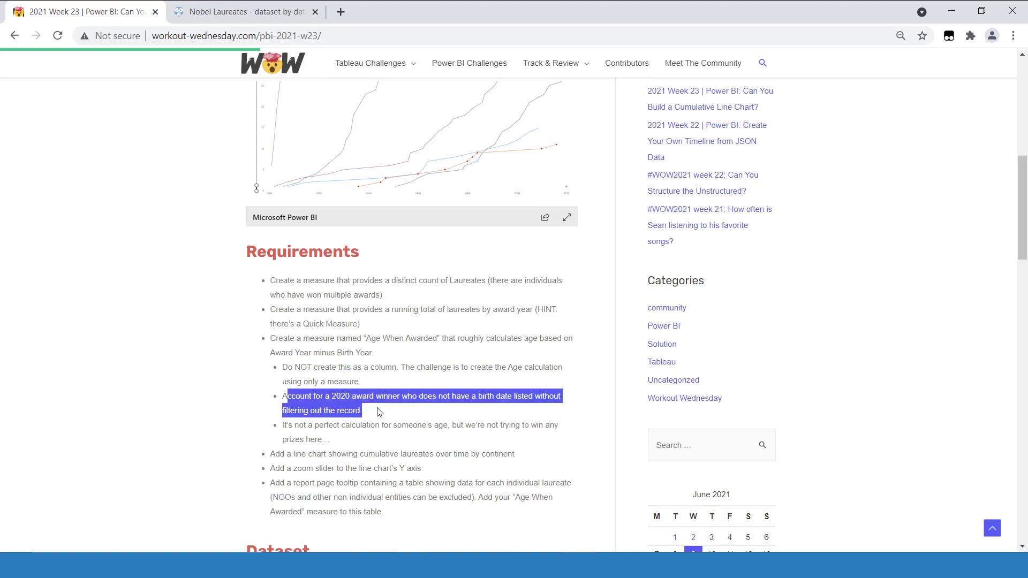
{"action": "left_click", "coordinate": [380, 411]}
{"action": "scroll", "coordinate": [518, 318], "scroll_direction": "up", "scroll_amount": 2}
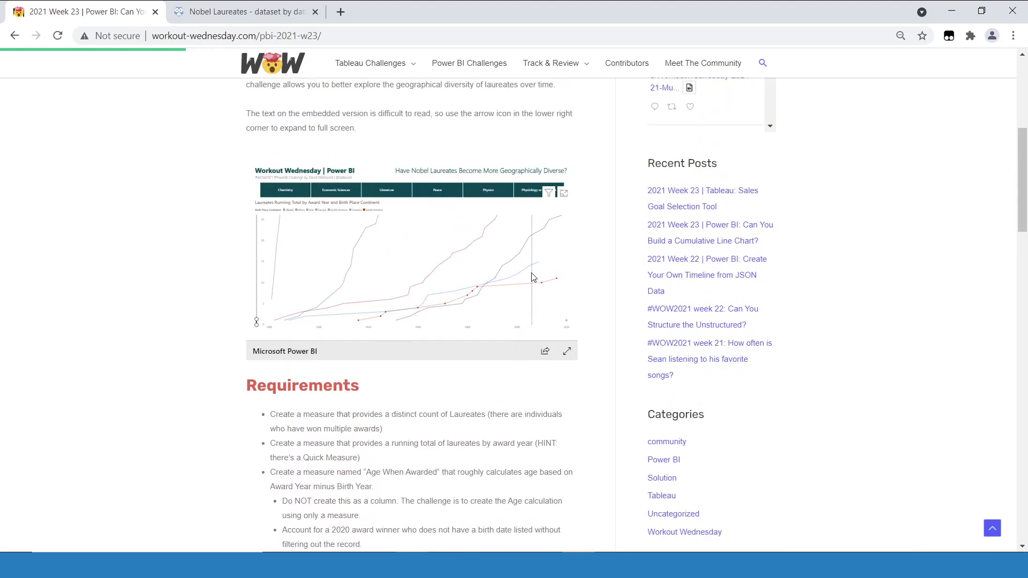
{"action": "mouse_move", "coordinate": [570, 309]}
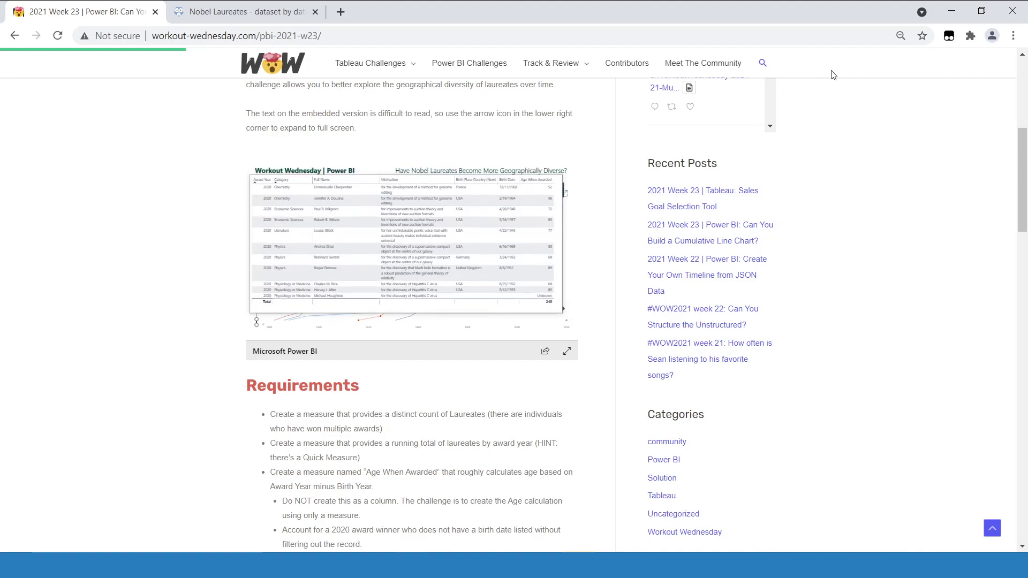
Step: Switch back to Power BI Desktop and wrap the Age When Awarded AVERAGEX expression in IF with the test ISBLANK(MIN(nobellaureates[Birth Date]))
{"action": "left_click", "coordinate": [612, 565]}
{"action": "left_click", "coordinate": [719, 517]}
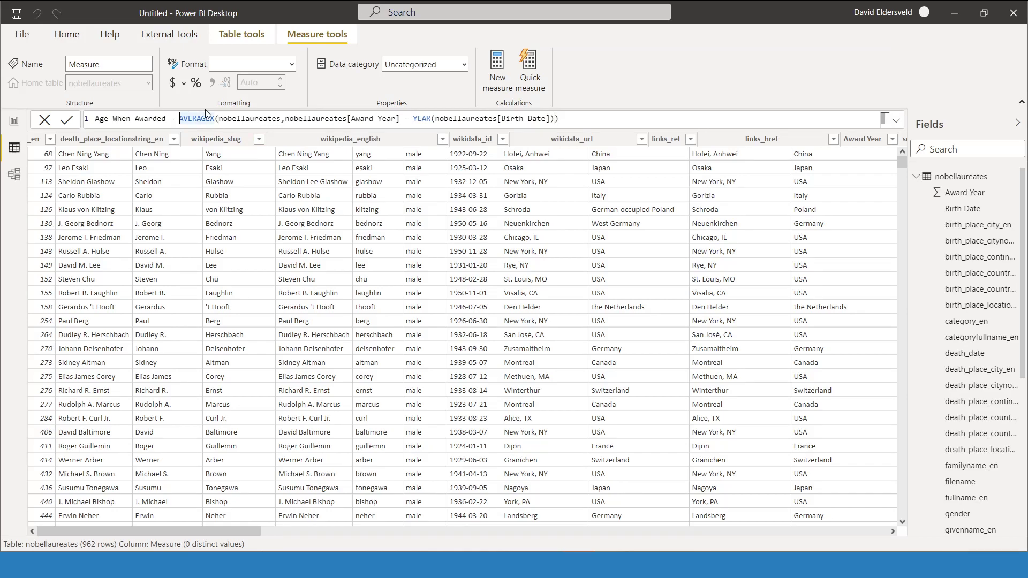
{"action": "type", "text": "IF("}
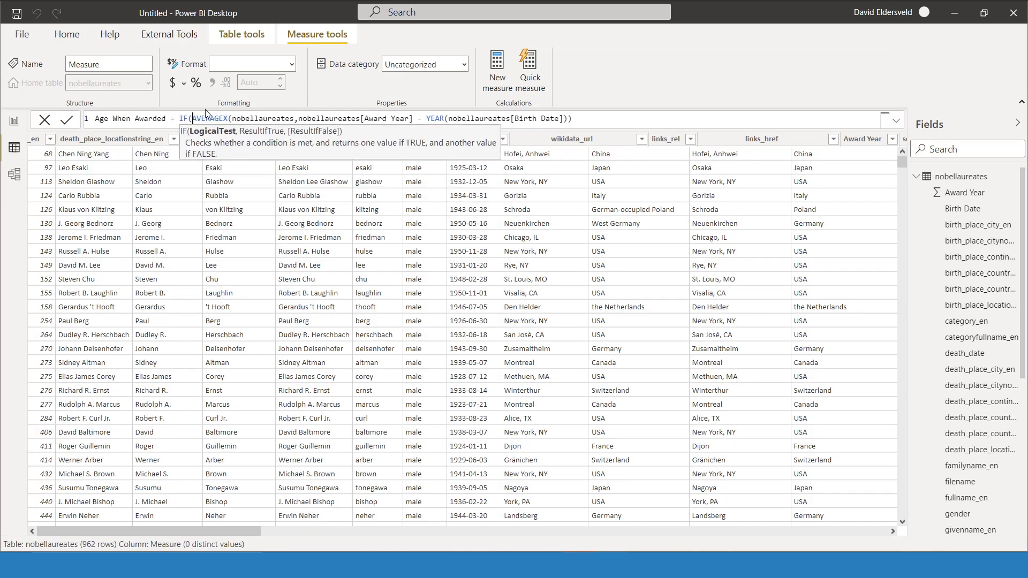
{"action": "type", "text": "ISBLANK("}
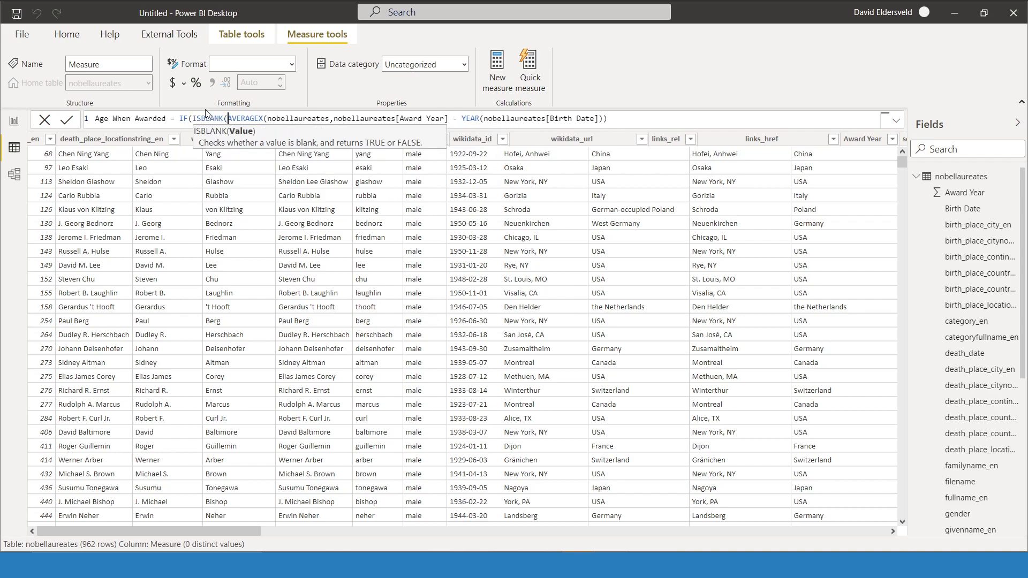
{"action": "type", "text": "MIN("}
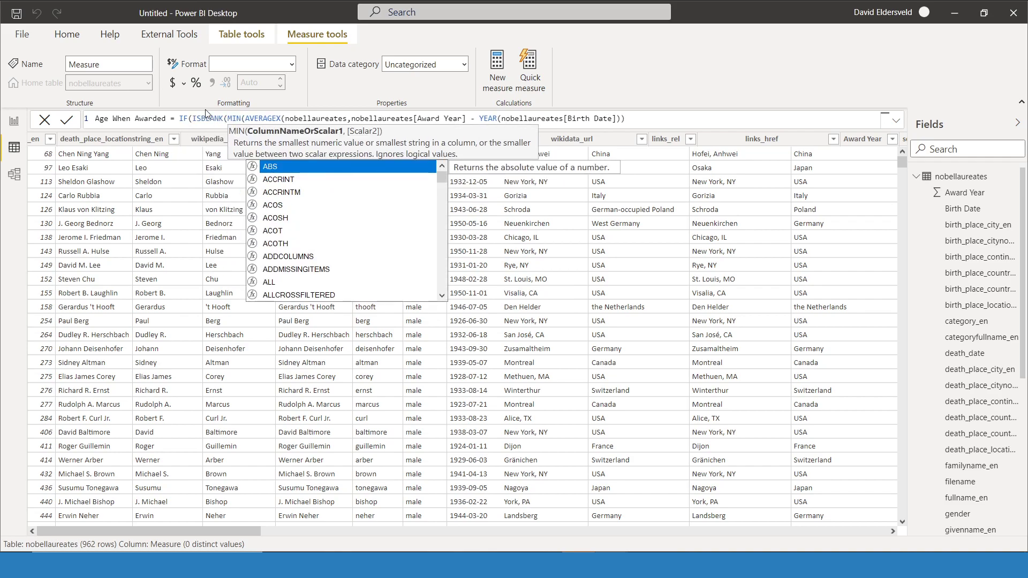
{"action": "type", "text": "bir"}
{"action": "key", "text": "Tab"}
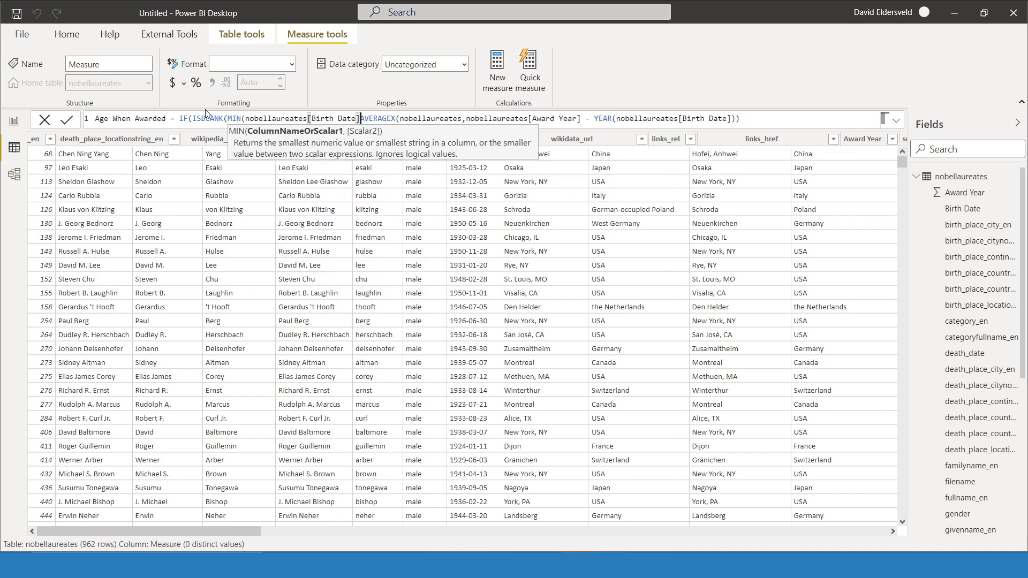
{"action": "type", "text": ")),"}
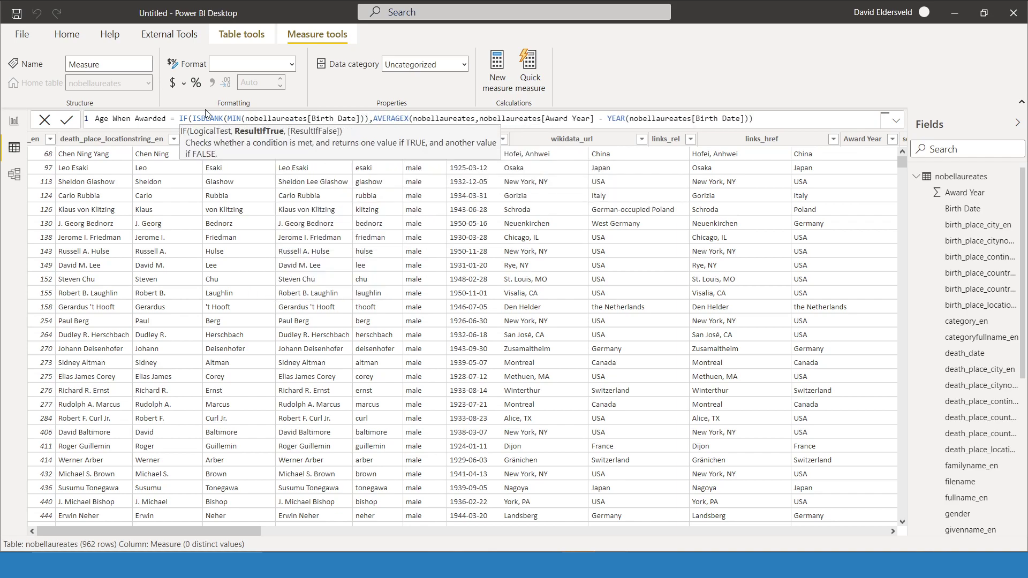
Step: Make the IF return "Unknown" for a blank birth date, close the function before committing the Age When Awarded measure, and review the formula
{"action": "left_click_drag", "start_coordinate": [246, 119], "coordinate": [371, 118]}
{"action": "left_click", "coordinate": [374, 119]}
{"action": "type", "text": "\"Unknown\","}
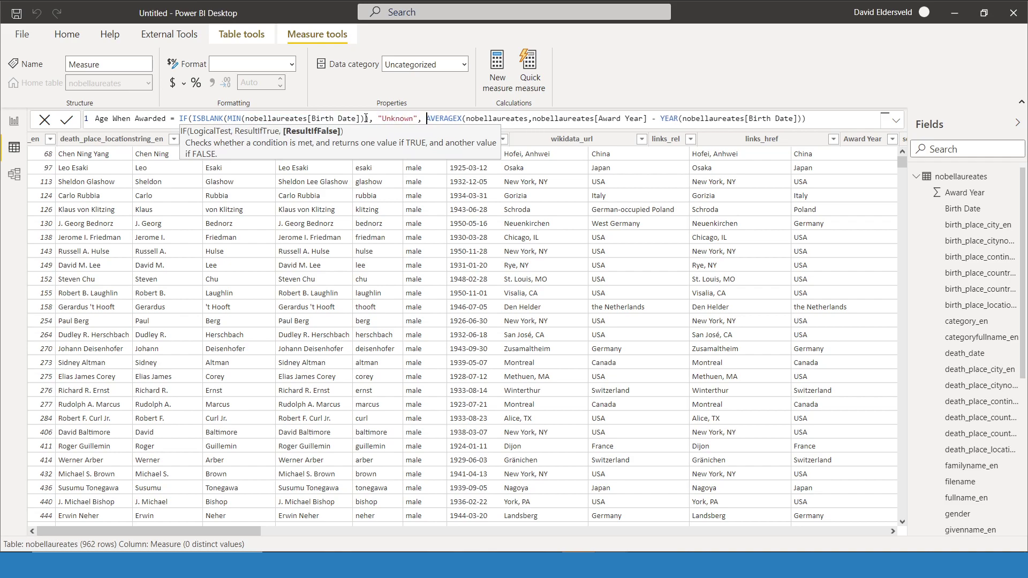
{"action": "left_click_drag", "start_coordinate": [377, 118], "coordinate": [420, 118]}
{"action": "left_click", "coordinate": [423, 119]}
{"action": "left_click", "coordinate": [817, 118]}
{"action": "type", "text": ")"}
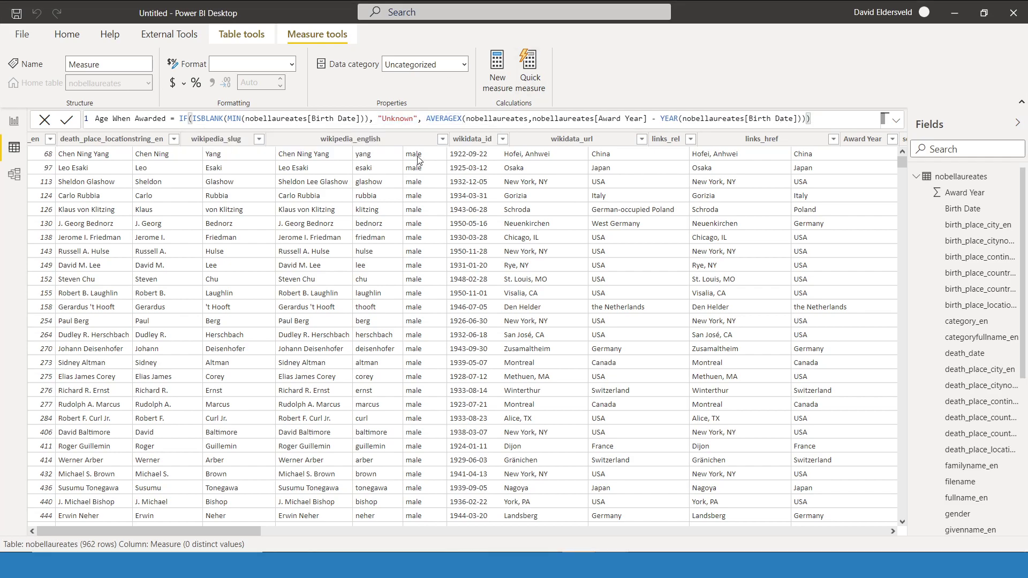
{"action": "left_click_drag", "start_coordinate": [590, 119], "coordinate": [648, 119]}
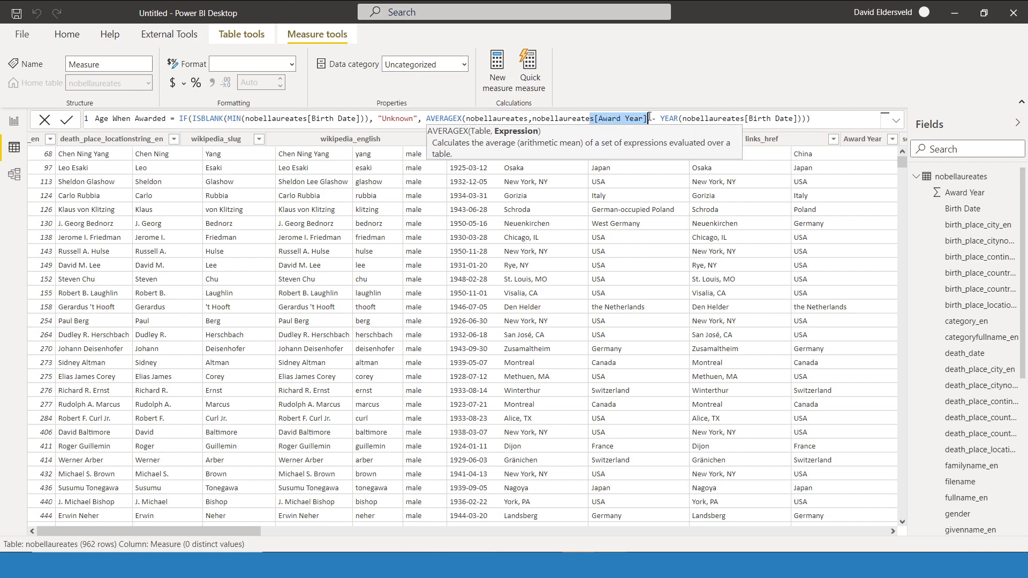
{"action": "key", "text": "Return"}
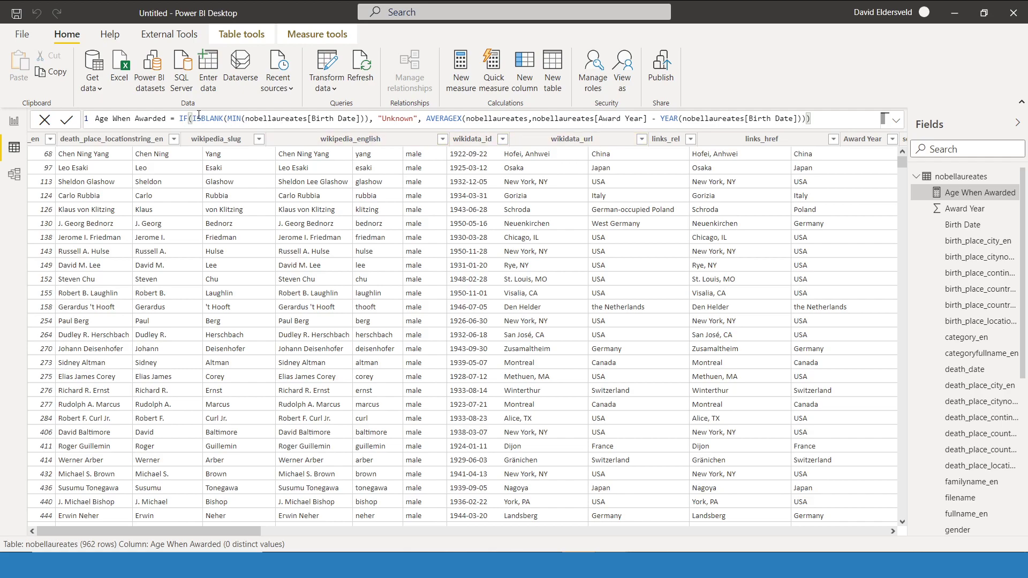
{"action": "left_click_drag", "start_coordinate": [193, 118], "coordinate": [814, 118]}
{"action": "left_click", "coordinate": [824, 116]}
Step: Add a line chart to the blank report page, enlarge it to fill most of the page and use Award Year as its axis
{"action": "left_click", "coordinate": [15, 123]}
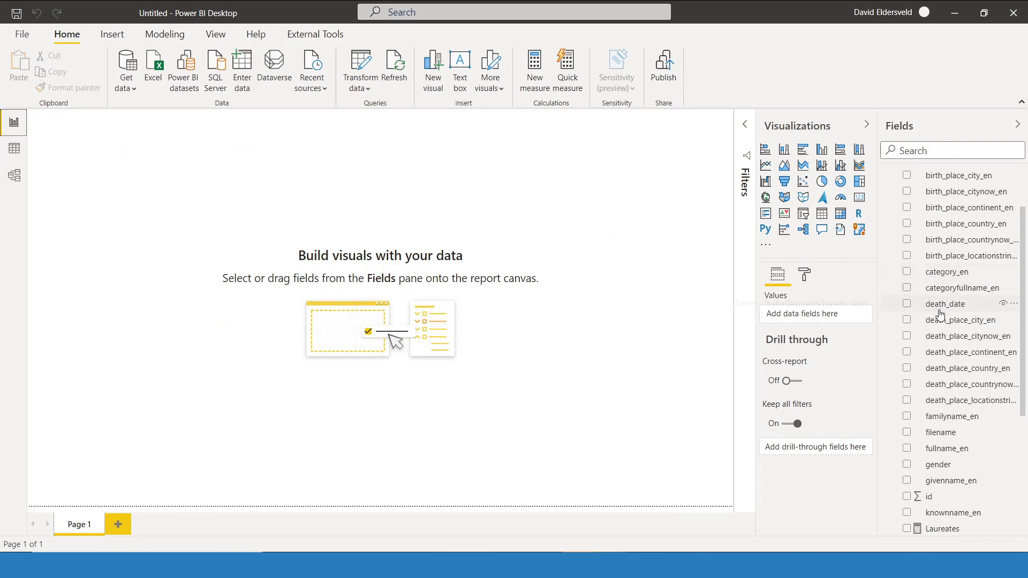
{"action": "left_click", "coordinate": [766, 166]}
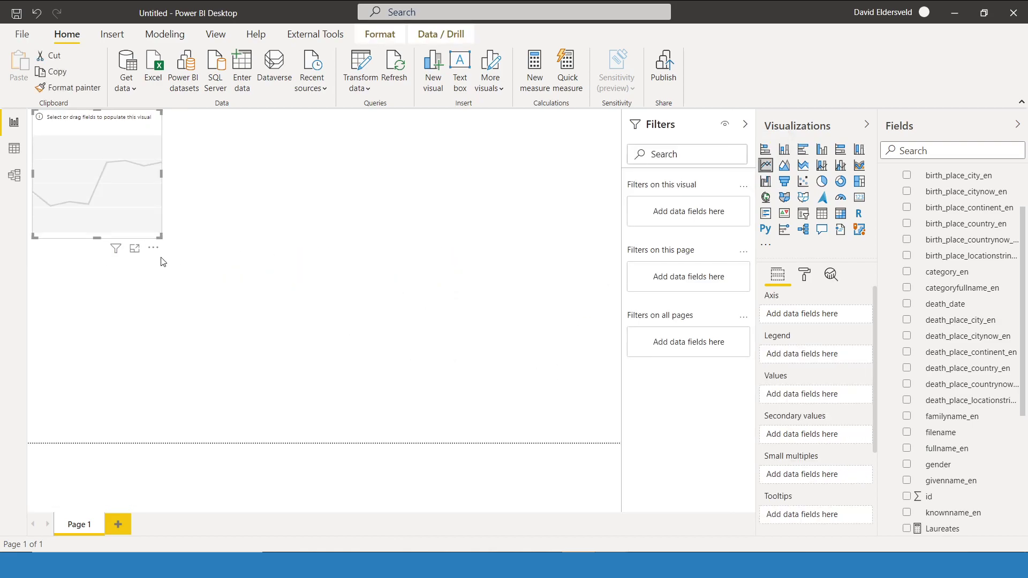
{"action": "left_click_drag", "start_coordinate": [162, 237], "coordinate": [587, 415]}
{"action": "scroll", "coordinate": [935, 257], "scroll_direction": "up", "scroll_amount": 2}
{"action": "scroll", "coordinate": [934, 258], "scroll_direction": "up", "scroll_amount": 1}
{"action": "left_click_drag", "start_coordinate": [947, 210], "coordinate": [796, 308]}
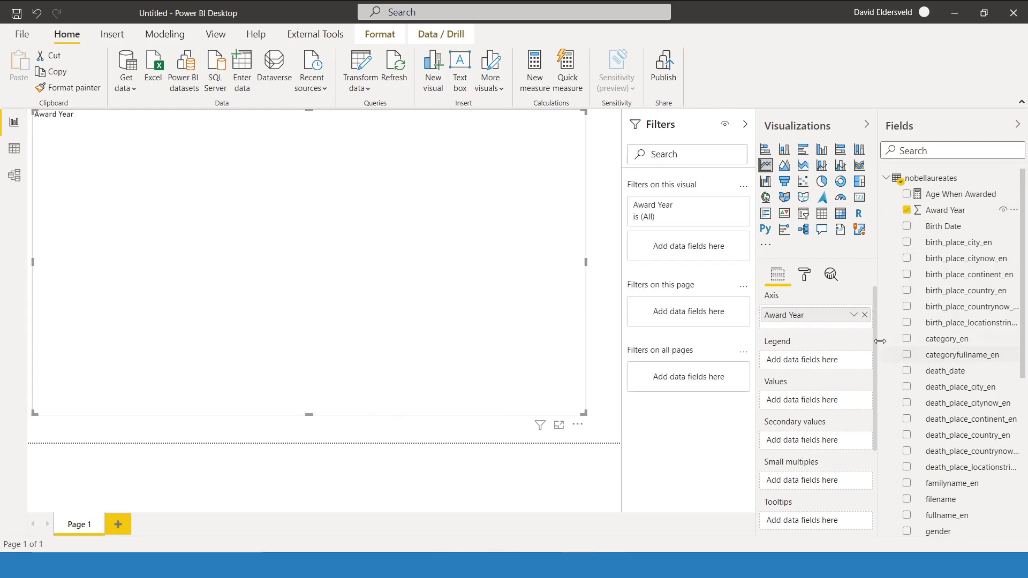
Step: Set the default summarization of the Award Year column to Don't summarize
{"action": "left_click", "coordinate": [927, 216]}
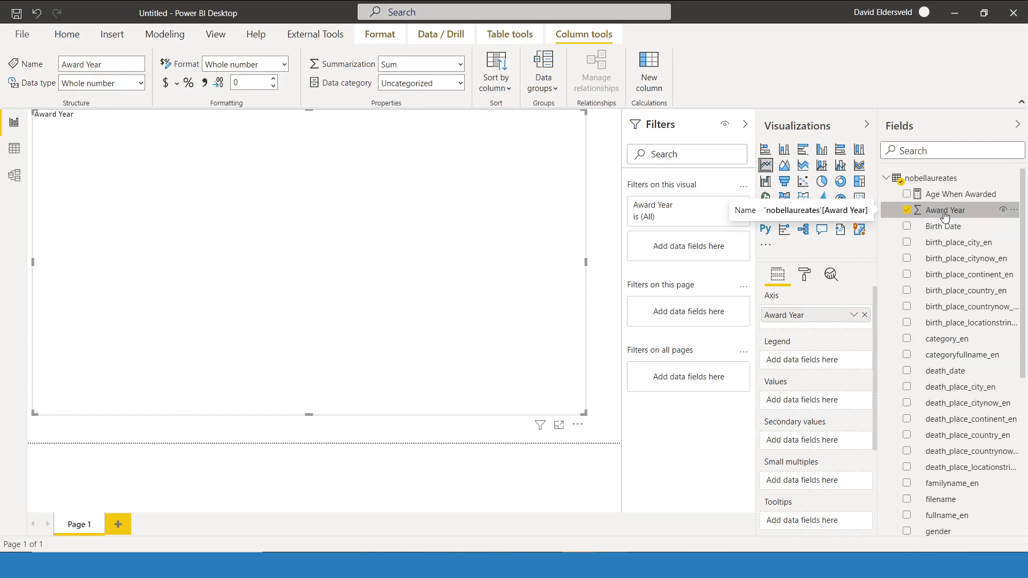
{"action": "left_click", "coordinate": [460, 64]}
{"action": "left_click", "coordinate": [419, 83]}
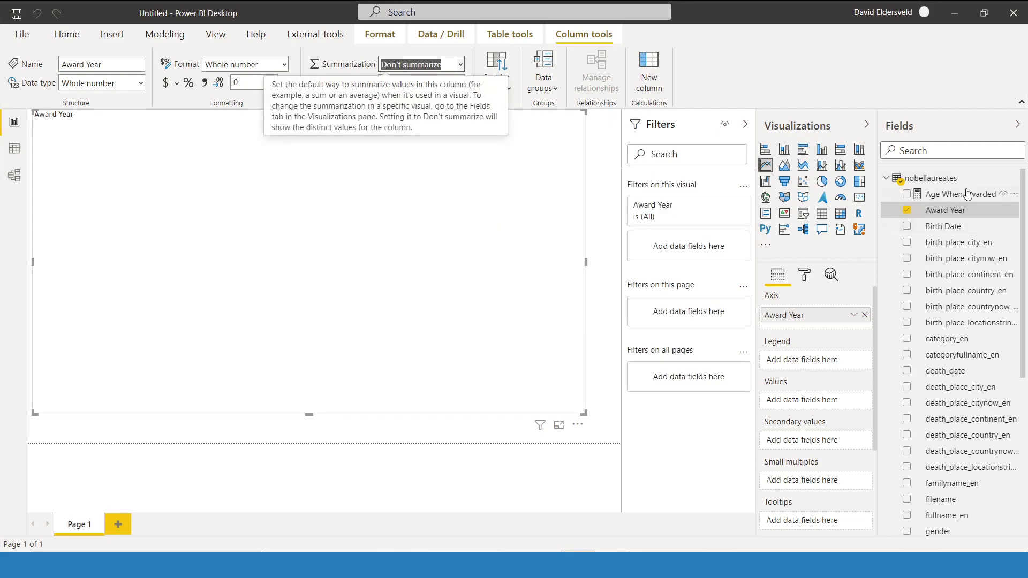
Step: Move the line chart slightly inward from the page corner and plot the Laureates running total measure as its values
{"action": "left_click", "coordinate": [320, 225]}
{"action": "left_click_drag", "start_coordinate": [320, 225], "coordinate": [336, 245]}
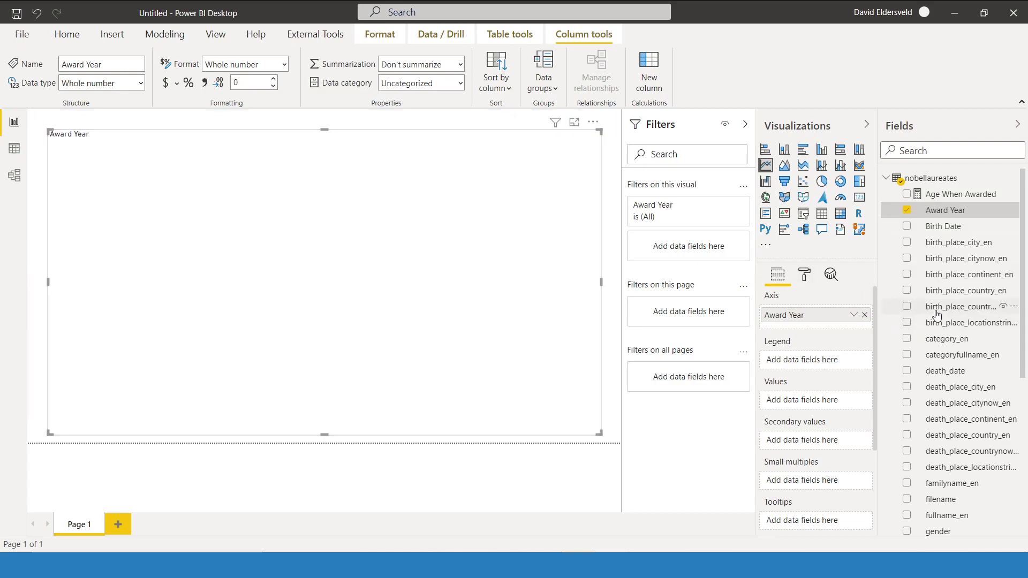
{"action": "scroll", "coordinate": [935, 316], "scroll_direction": "down", "scroll_amount": 3}
{"action": "scroll", "coordinate": [938, 316], "scroll_direction": "down", "scroll_amount": 5}
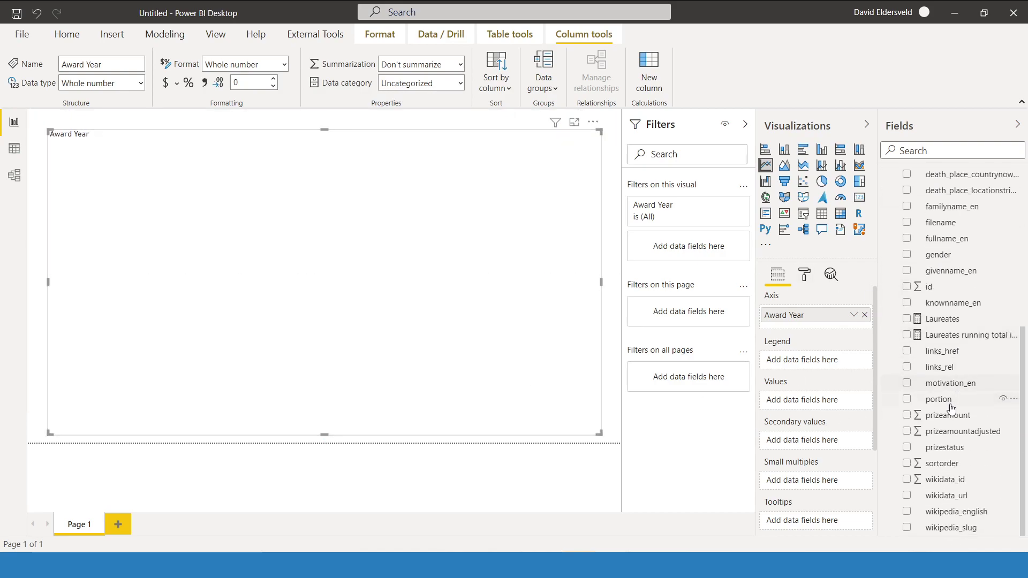
{"action": "left_click_drag", "start_coordinate": [956, 335], "coordinate": [816, 396]}
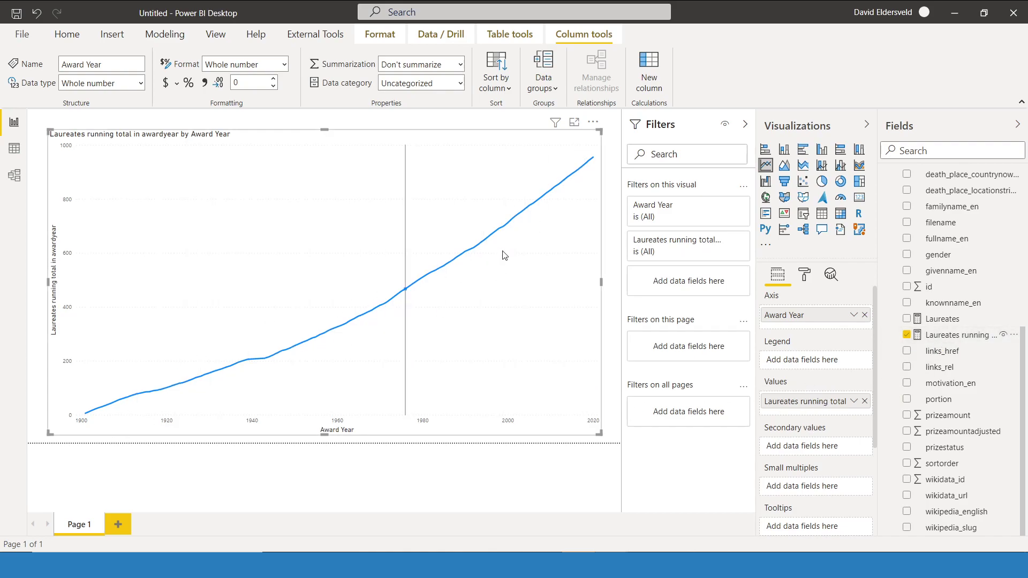
Step: Rename the birth_place_continent_en column to Birth Place Continent and use it as the line chart's legend
{"action": "scroll", "coordinate": [963, 287], "scroll_direction": "up", "scroll_amount": 4}
{"action": "scroll", "coordinate": [958, 273], "scroll_direction": "up", "scroll_amount": 2}
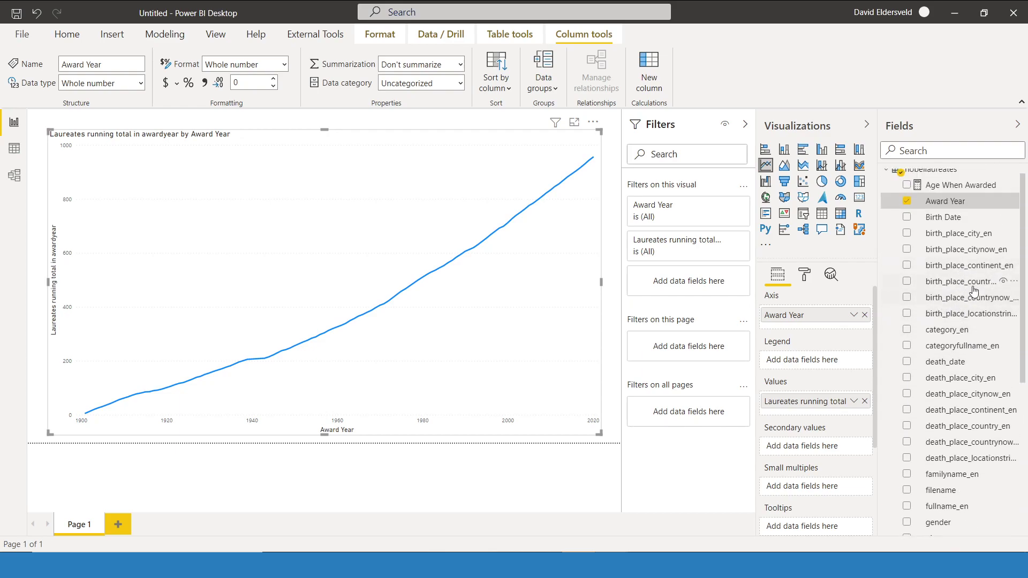
{"action": "double_click", "coordinate": [947, 267]}
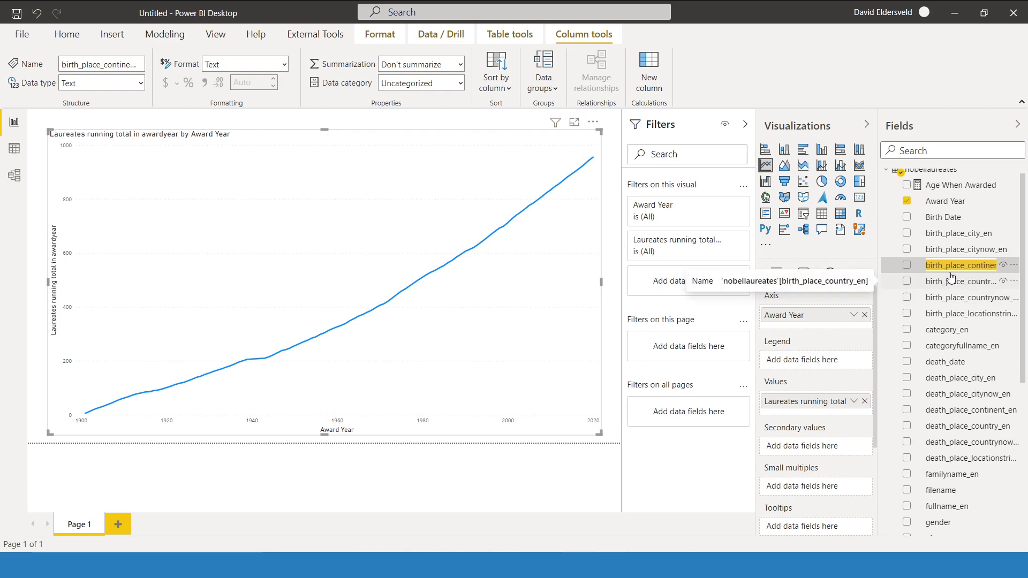
{"action": "key", "text": "Escape"}
{"action": "double_click", "coordinate": [936, 266]}
{"action": "type", "text": "Birth P"}
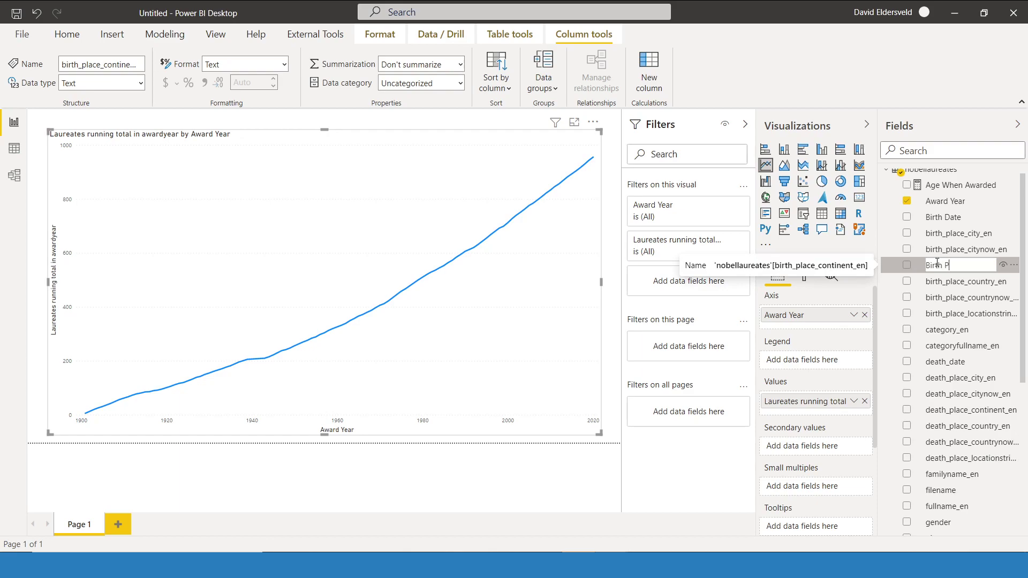
{"action": "type", "text": "lace Continent"}
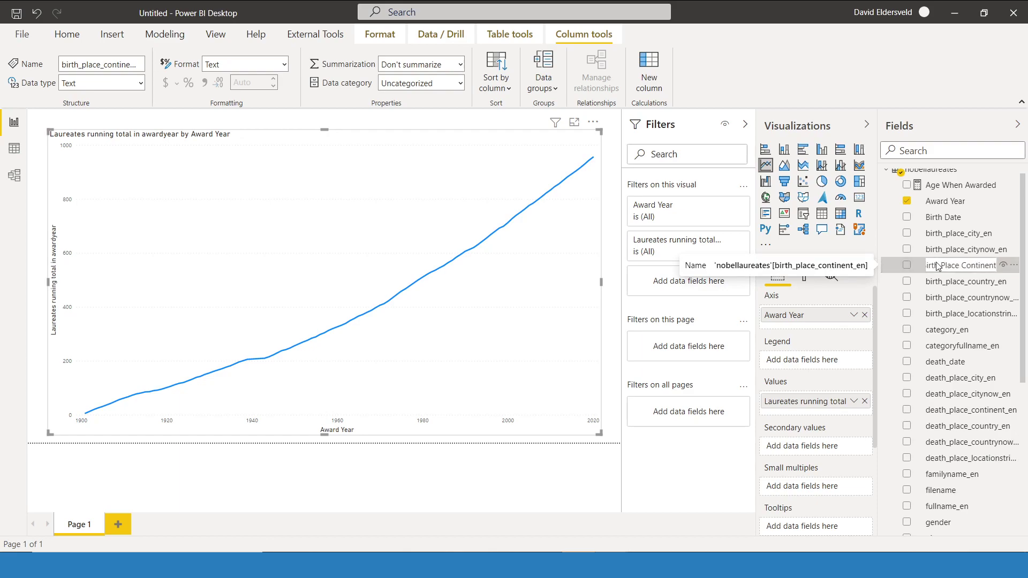
{"action": "key", "text": "Return"}
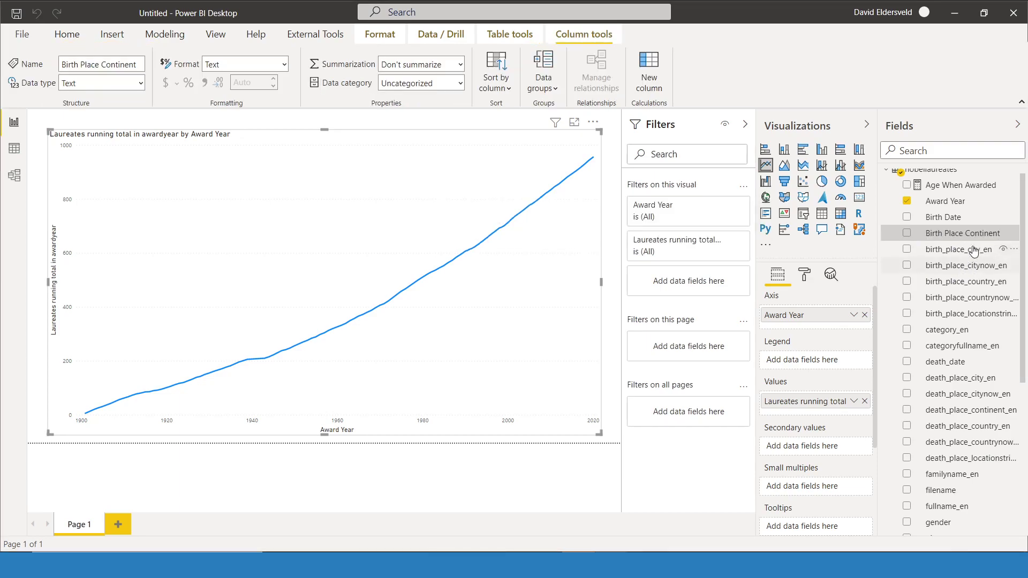
{"action": "left_click_drag", "start_coordinate": [972, 235], "coordinate": [827, 366]}
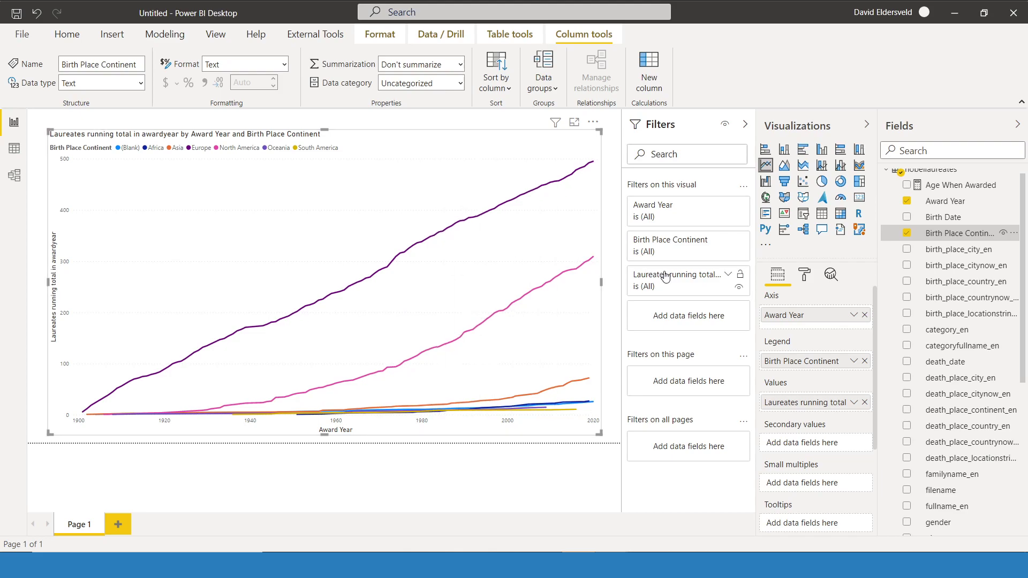
Step: Turn on the line chart's zoom slider for the Y axis only and narrow the visible range to about 0 to 70
{"action": "left_click", "coordinate": [813, 279]}
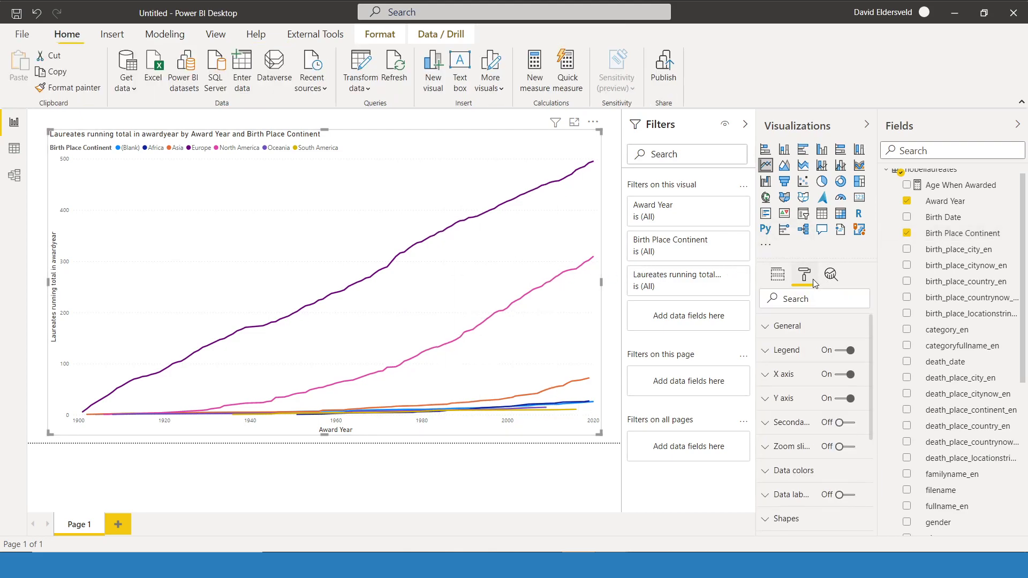
{"action": "left_click", "coordinate": [827, 306]}
{"action": "type", "text": "zoom"}
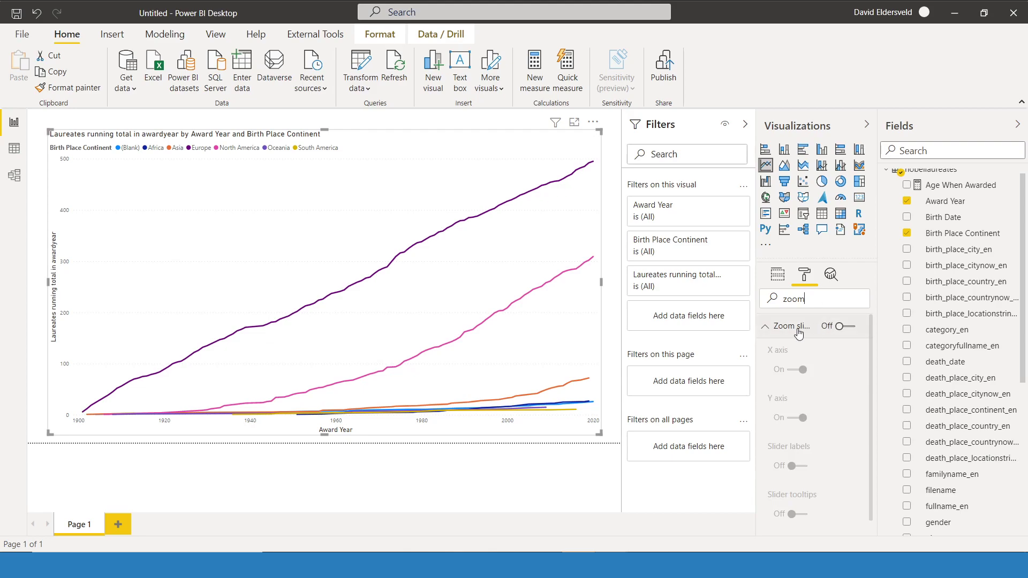
{"action": "left_click", "coordinate": [834, 330]}
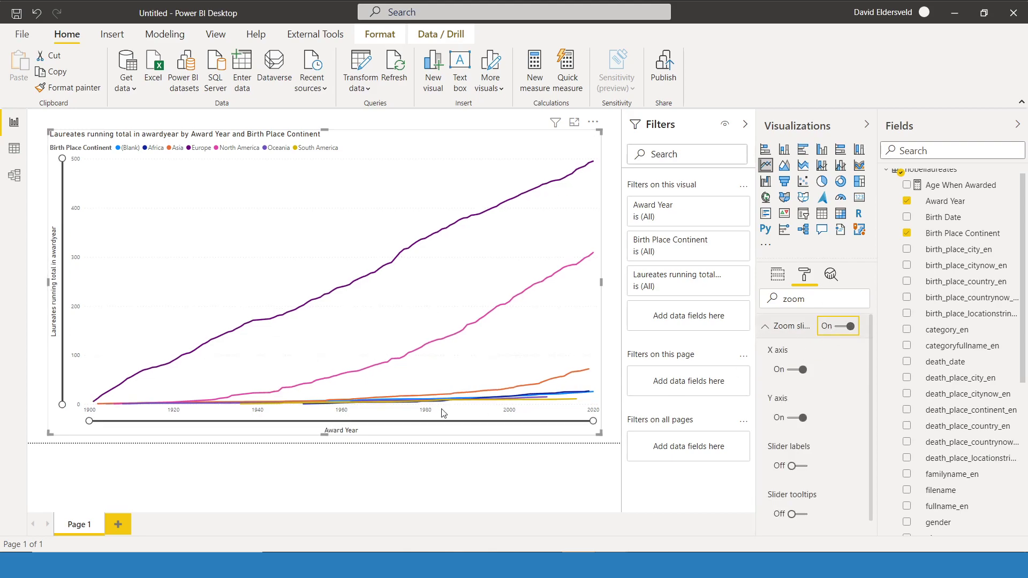
{"action": "left_click", "coordinate": [802, 370]}
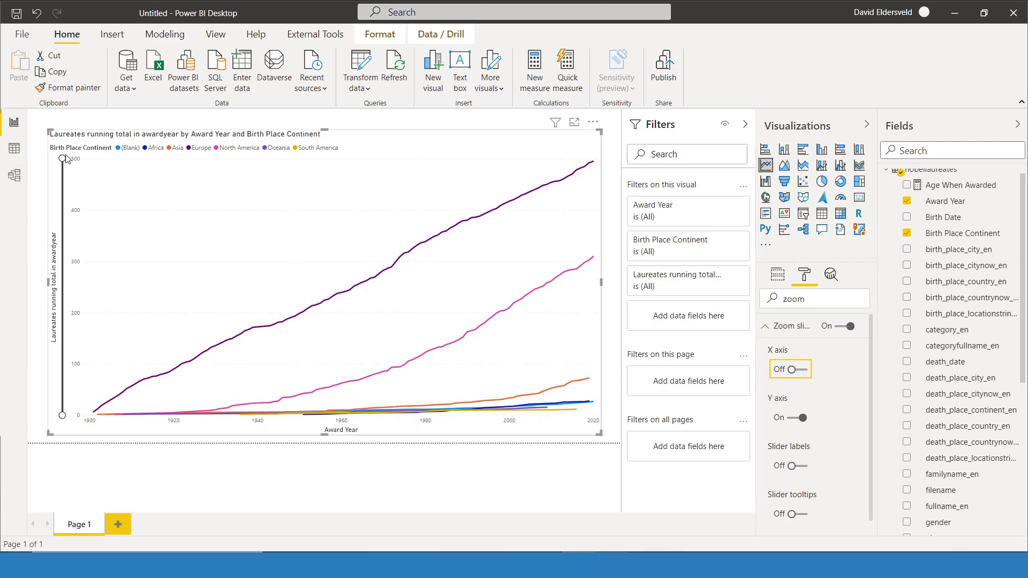
{"action": "left_click_drag", "start_coordinate": [62, 159], "coordinate": [62, 380]}
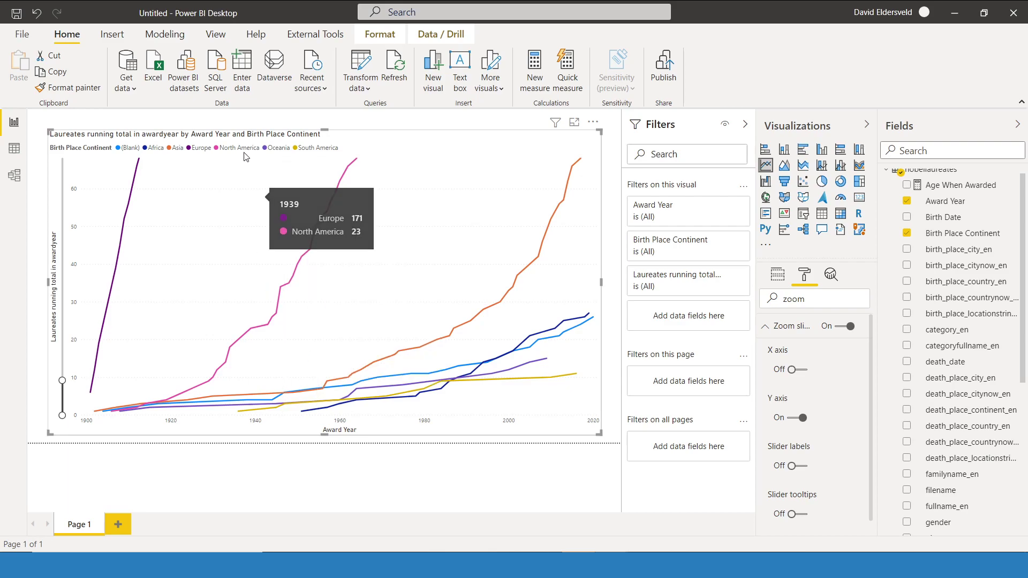
Step: Apply the built-in report theme next to Frontier that has the green, navy and dark red palette
{"action": "left_click", "coordinate": [211, 37]}
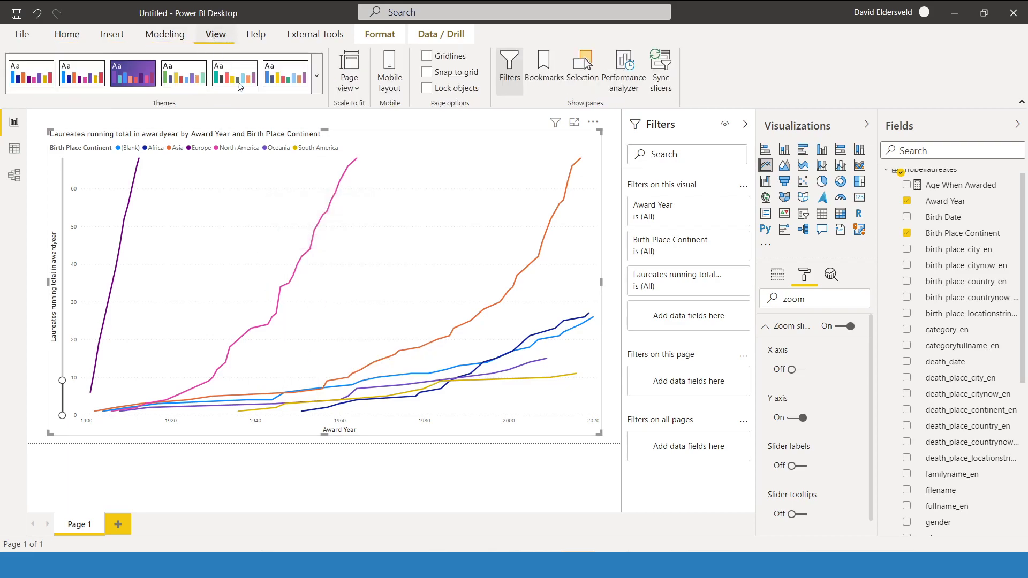
{"action": "left_click", "coordinate": [316, 76]}
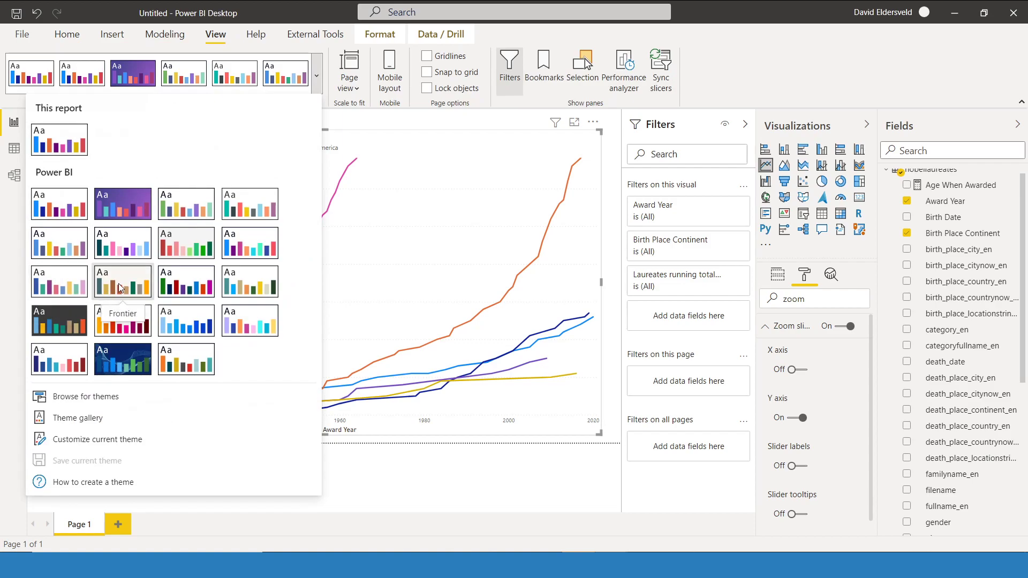
{"action": "left_click", "coordinate": [186, 284]}
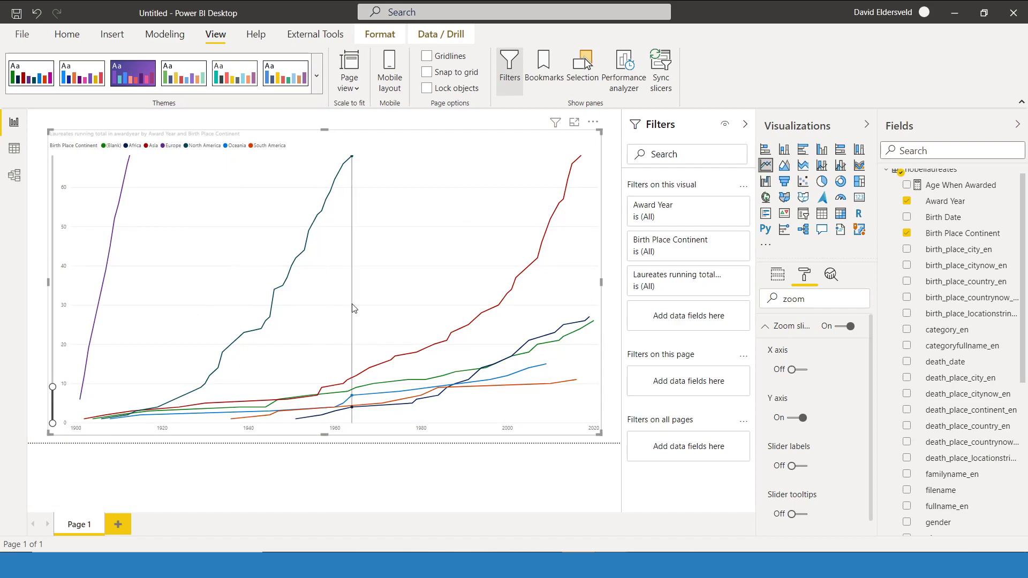
{"action": "mouse_move", "coordinate": [352, 304]}
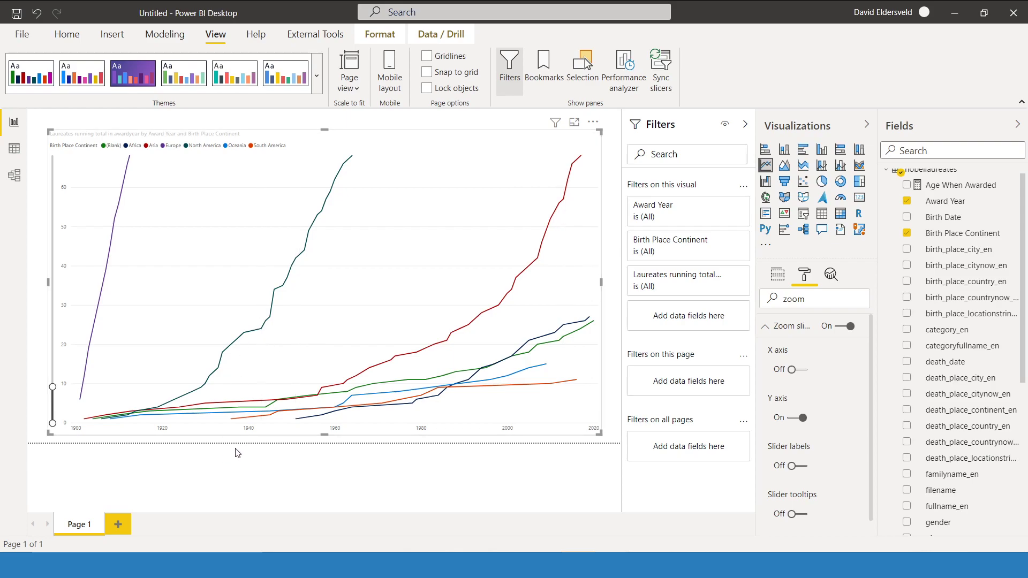
Step: Add a new report page and name it Tooltip
{"action": "left_click", "coordinate": [118, 525]}
{"action": "double_click", "coordinate": [143, 527]}
{"action": "type", "text": "Tooltip"}
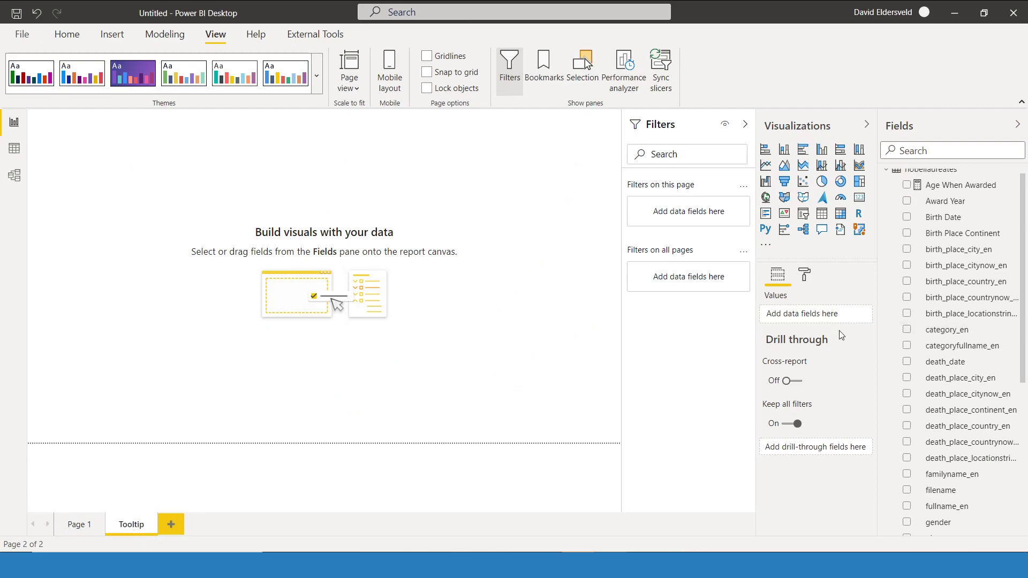
Step: Set the Tooltip page's size to Custom, 950 pixels wide and 420 pixels high
{"action": "left_click", "coordinate": [810, 277]}
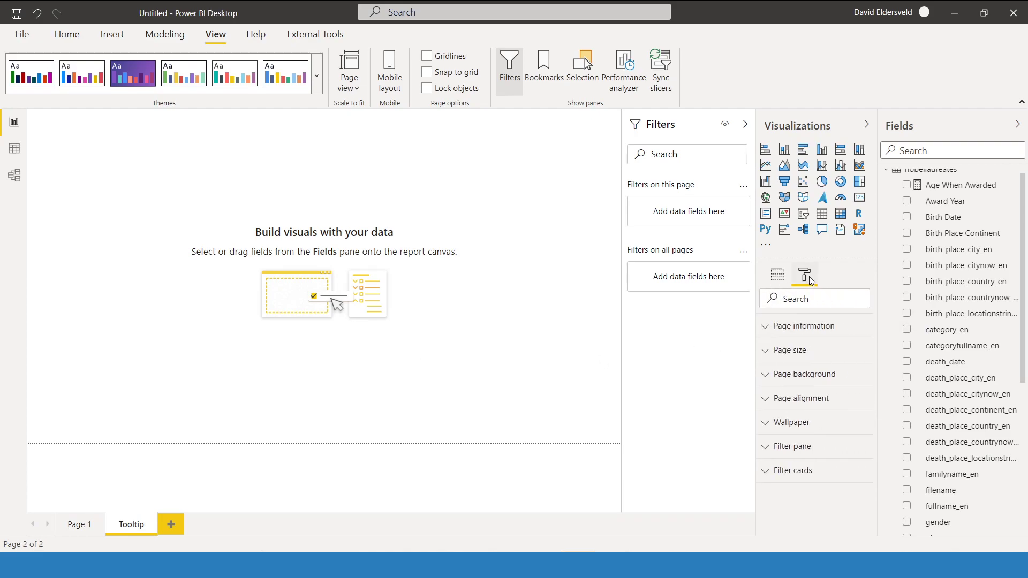
{"action": "left_click", "coordinate": [798, 355]}
{"action": "left_click", "coordinate": [801, 391]}
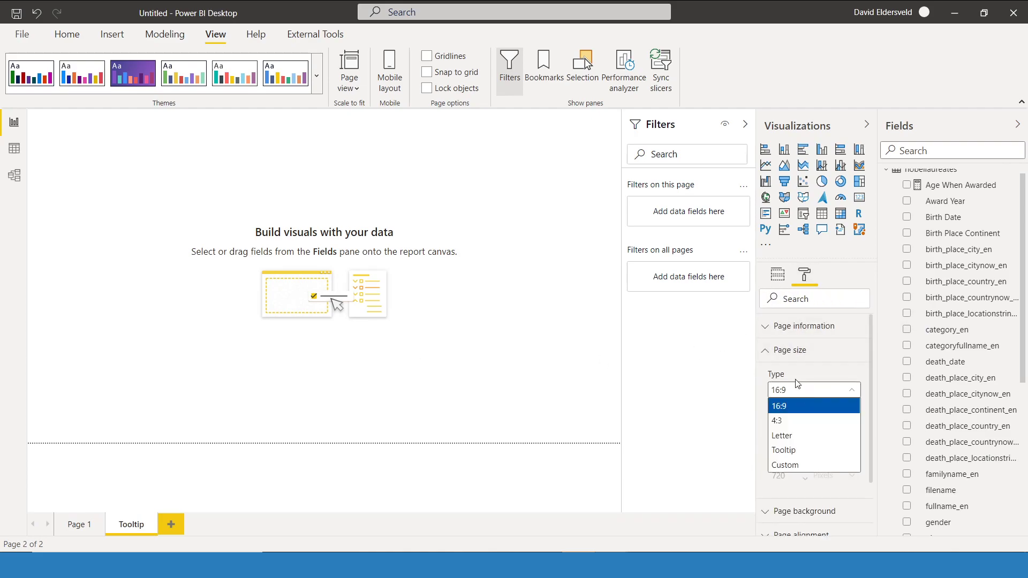
{"action": "left_click", "coordinate": [803, 454]}
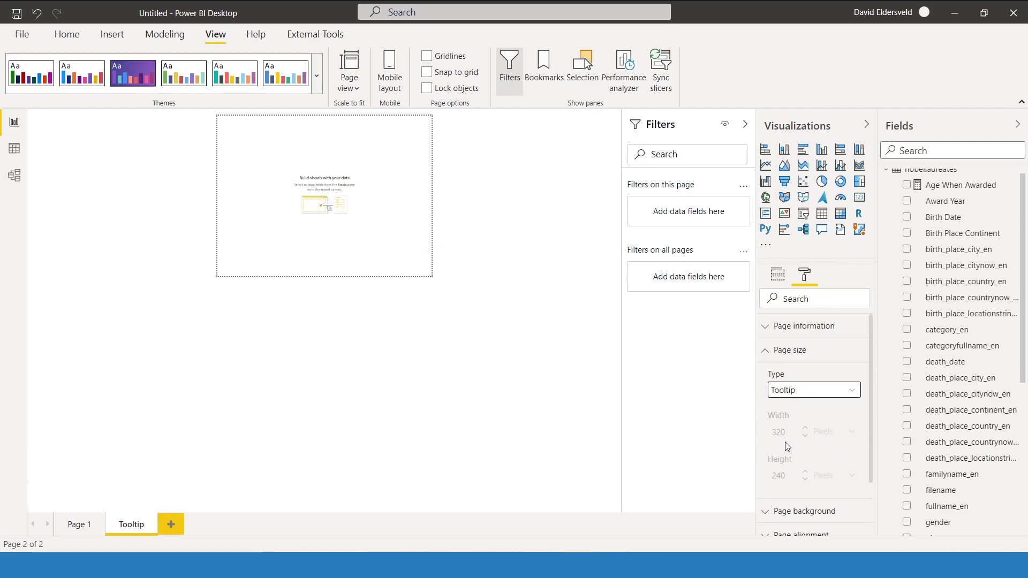
{"action": "left_click", "coordinate": [777, 391]}
{"action": "left_click", "coordinate": [790, 469]}
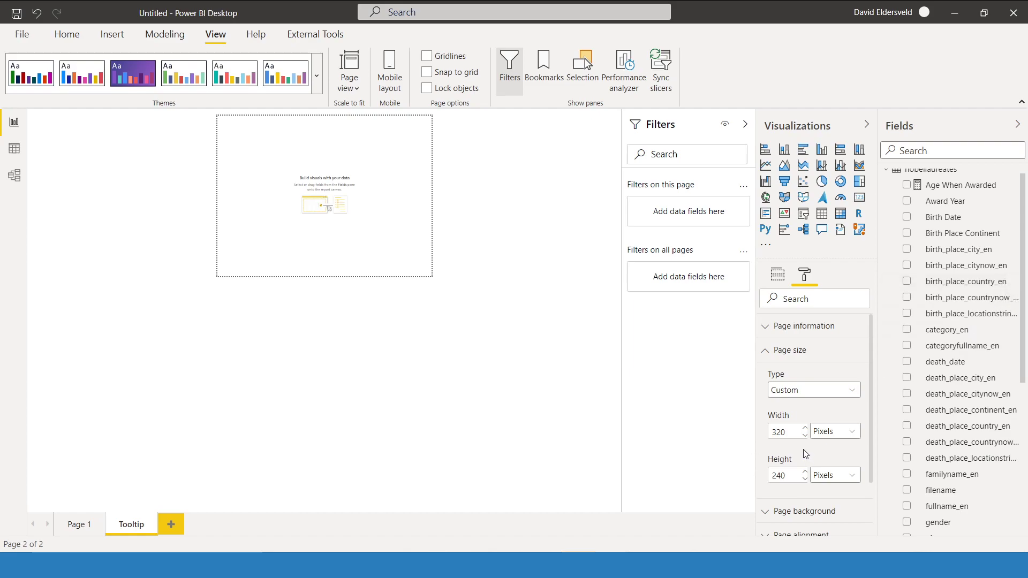
{"action": "double_click", "coordinate": [781, 432]}
{"action": "type", "text": "950"}
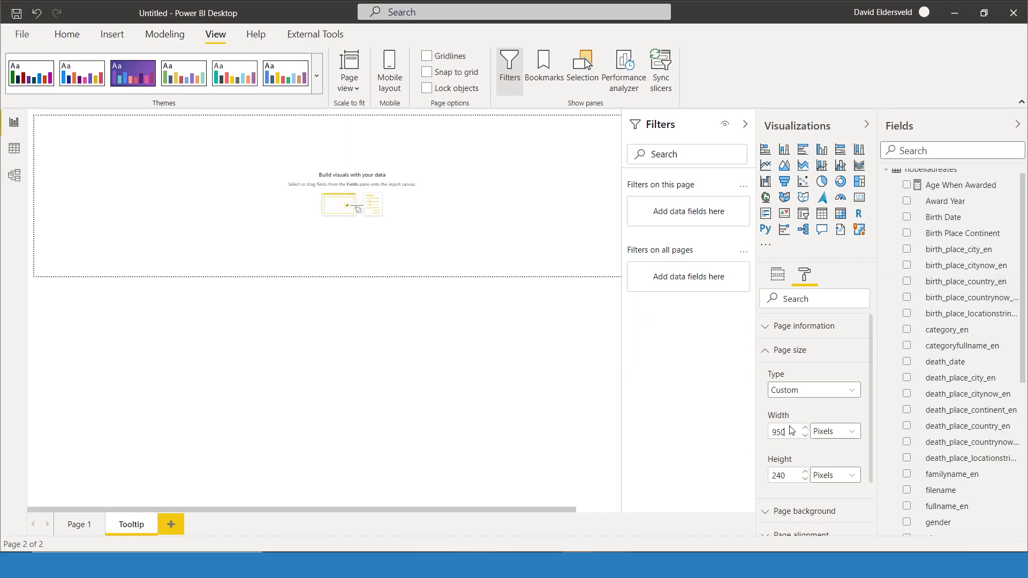
{"action": "double_click", "coordinate": [779, 474]}
{"action": "type", "text": "420"}
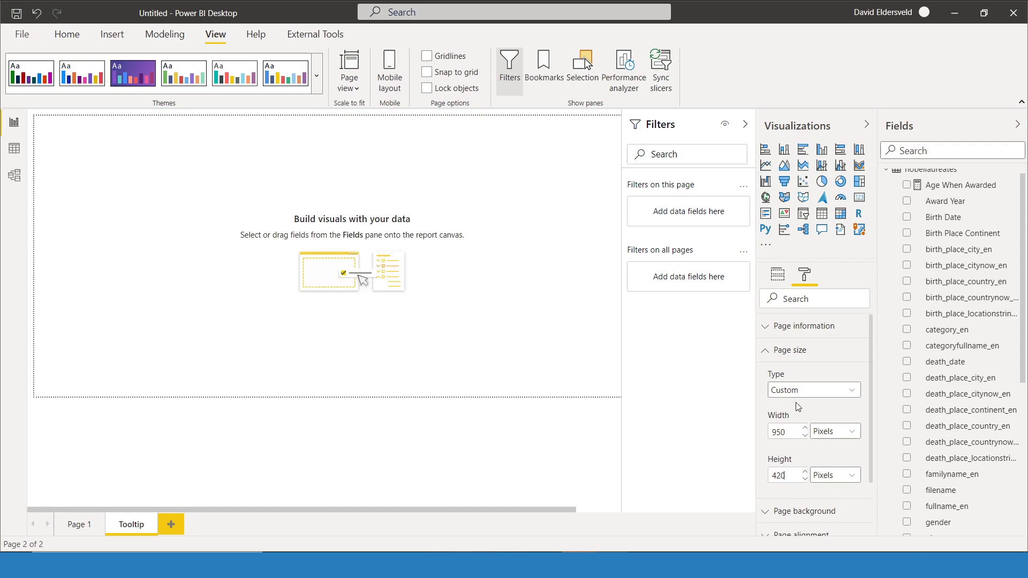
{"action": "left_click", "coordinate": [468, 209]}
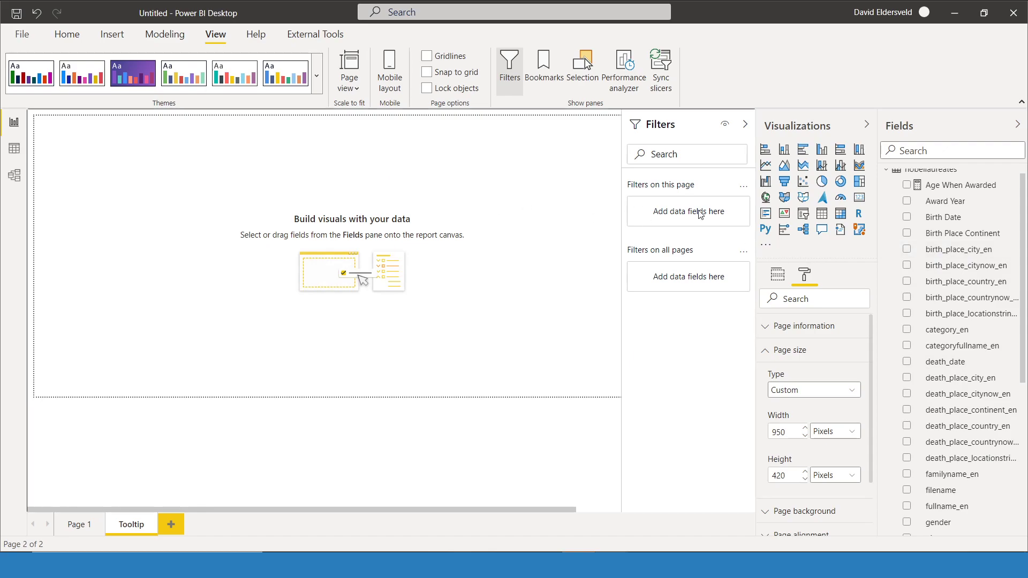
Step: Insert a table visual on the Tooltip page and enlarge it to cover most of the page
{"action": "left_click", "coordinate": [821, 214]}
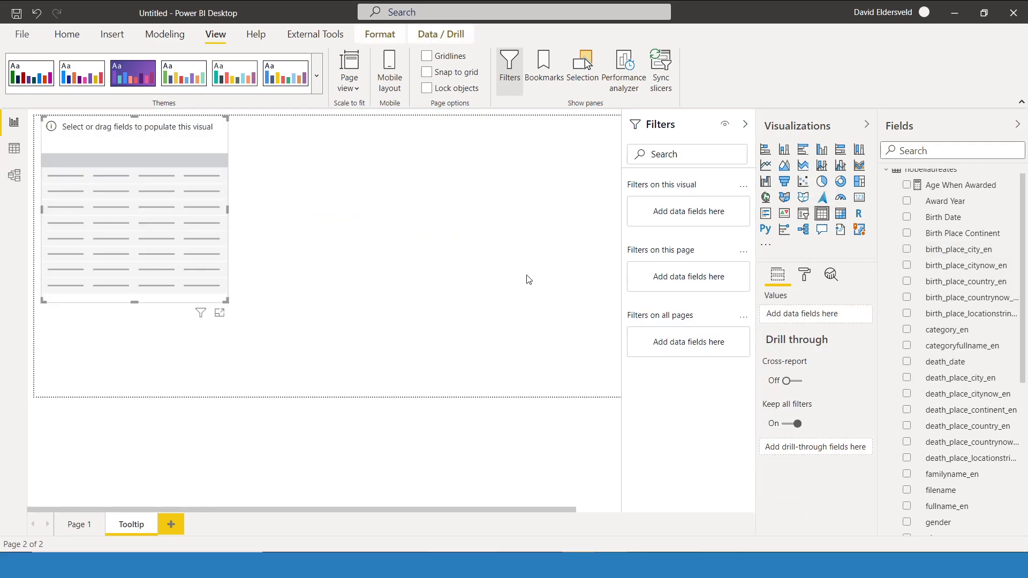
{"action": "left_click_drag", "start_coordinate": [226, 301], "coordinate": [413, 394]}
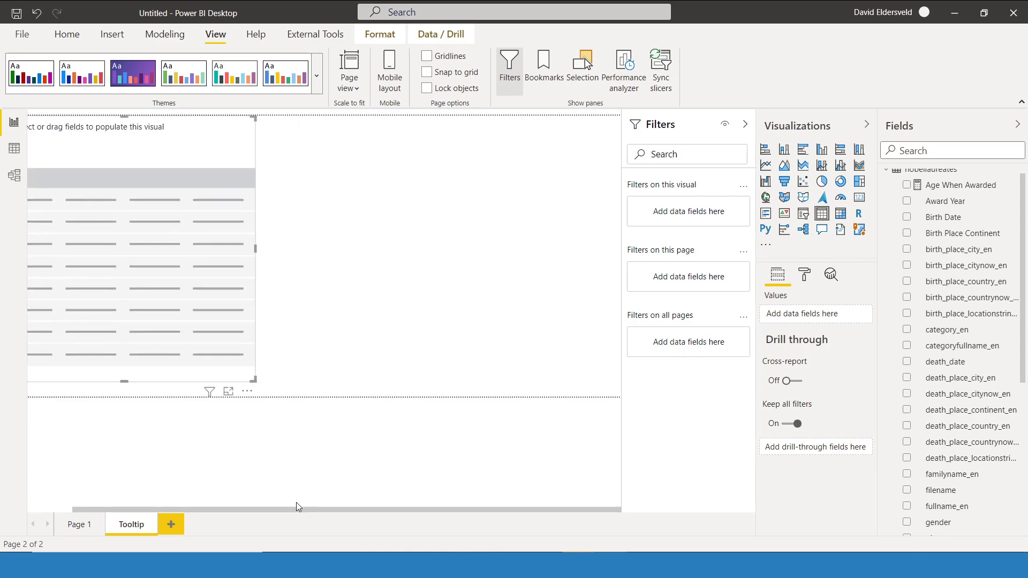
{"action": "left_click_drag", "start_coordinate": [292, 510], "coordinate": [150, 505]}
{"action": "left_click", "coordinate": [284, 353]}
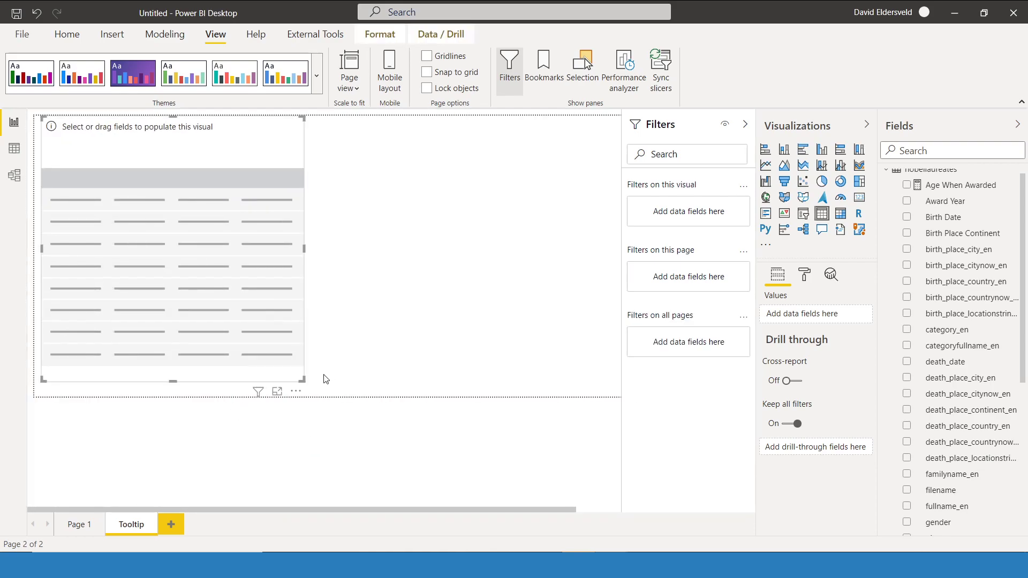
{"action": "left_click_drag", "start_coordinate": [303, 380], "coordinate": [602, 386]}
{"action": "left_click_drag", "start_coordinate": [358, 511], "coordinate": [224, 505]}
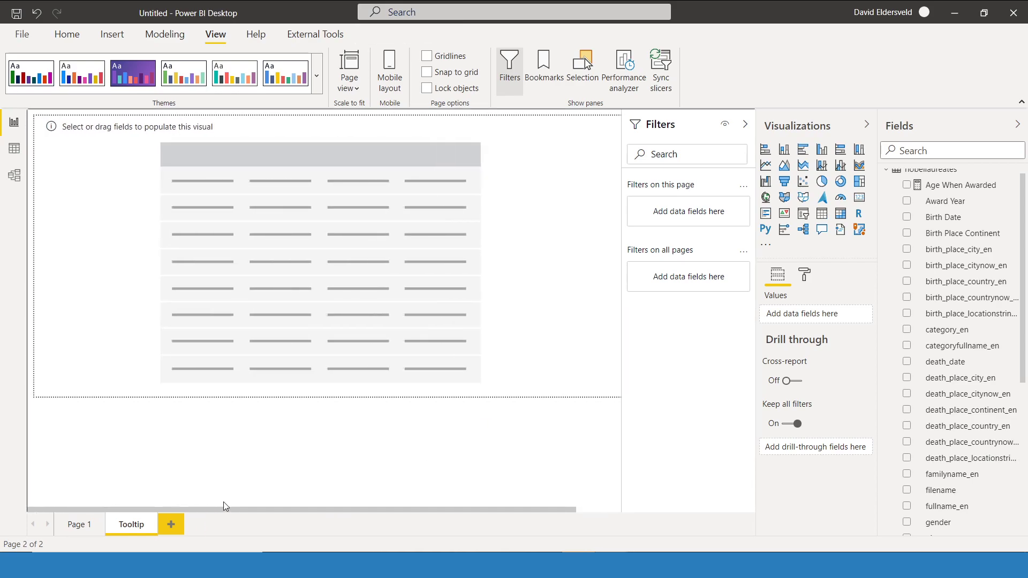
Step: Add the Award Year and category_en fields as the table's first columns
{"action": "left_click", "coordinate": [553, 333]}
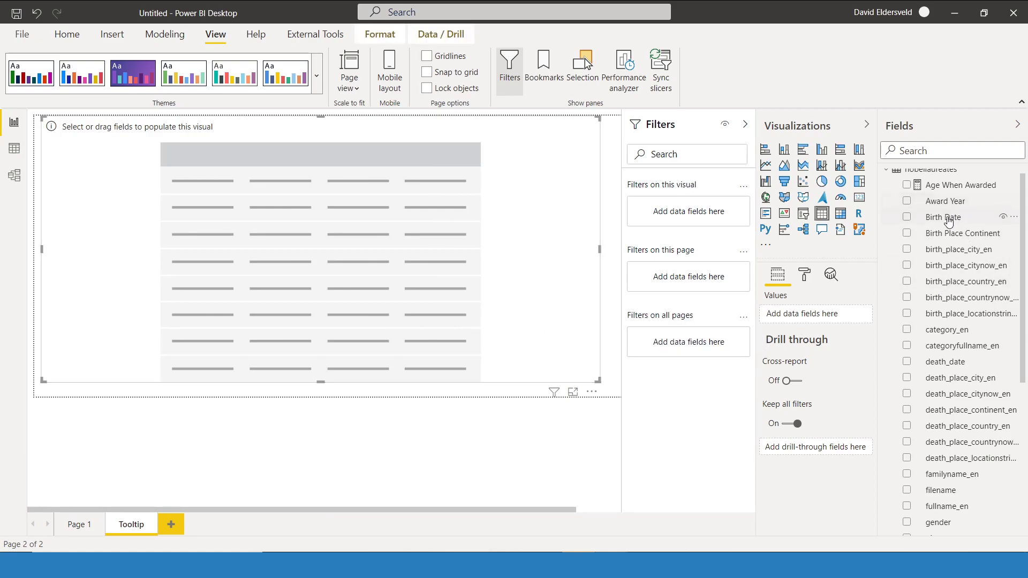
{"action": "scroll", "coordinate": [931, 209], "scroll_direction": "up", "scroll_amount": 1}
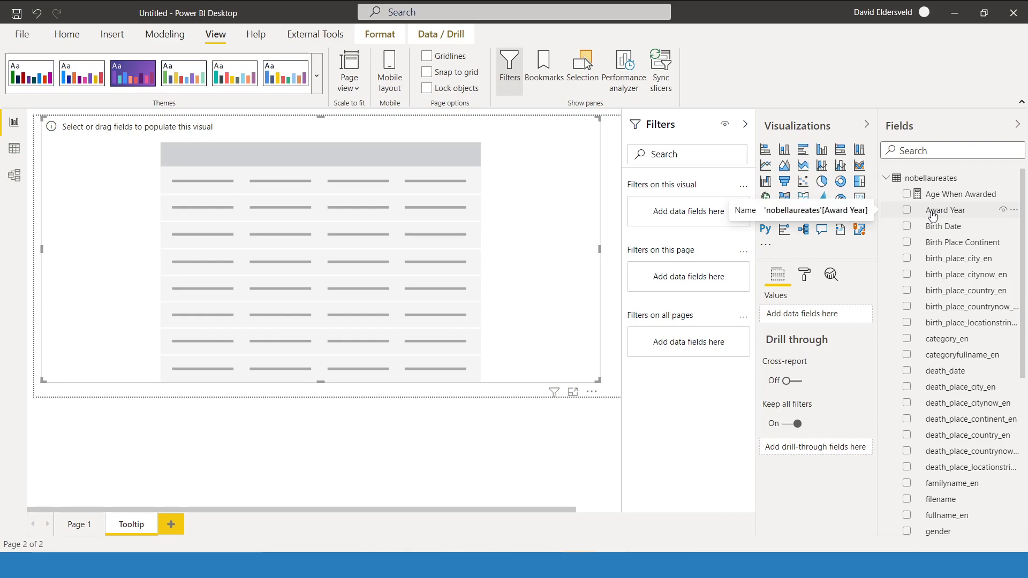
{"action": "left_click_drag", "start_coordinate": [932, 216], "coordinate": [798, 316]}
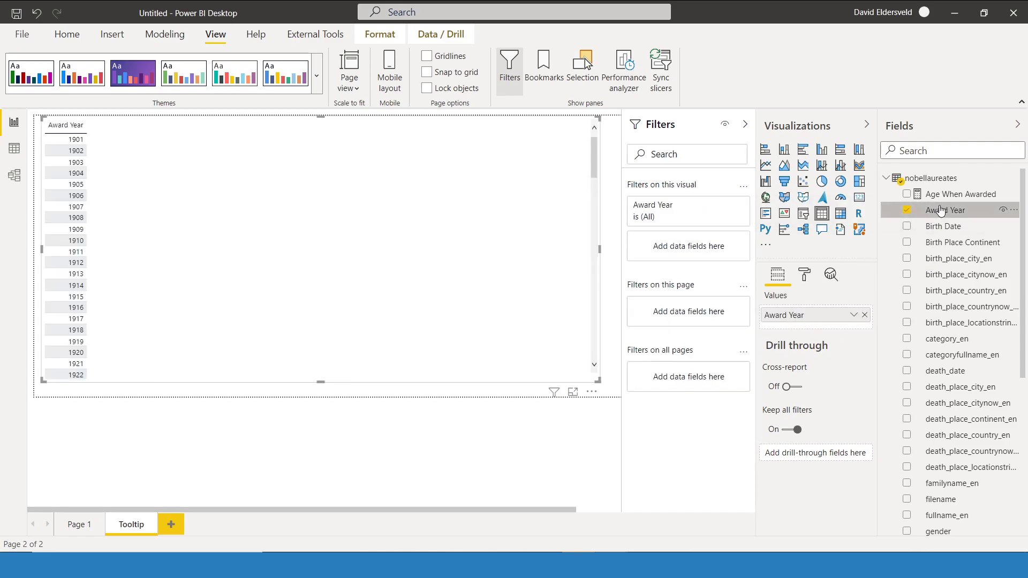
{"action": "left_click_drag", "start_coordinate": [947, 343], "coordinate": [814, 330]}
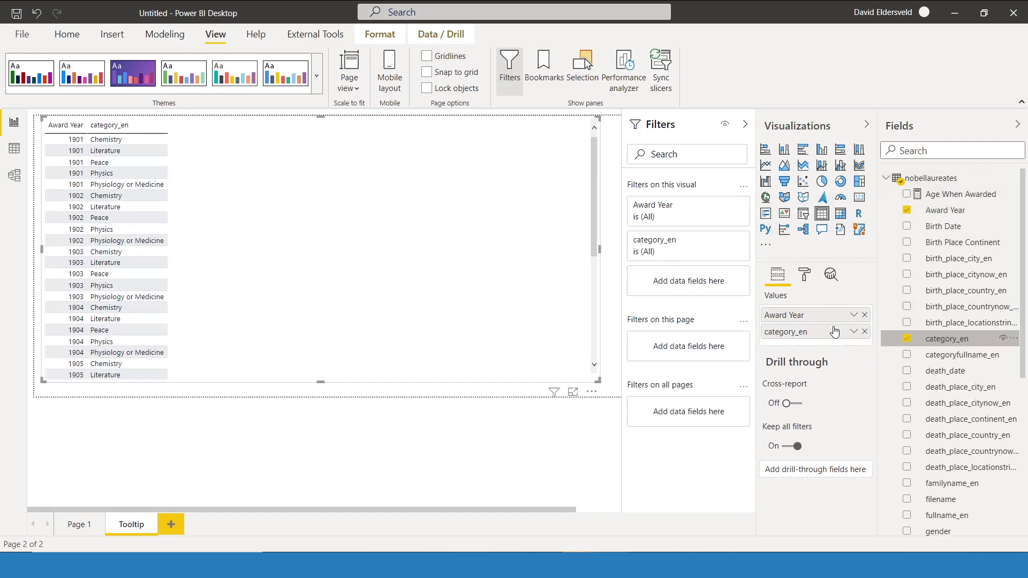
Step: Rename the category_en column to Category
{"action": "double_click", "coordinate": [957, 338]}
{"action": "type", "text": "Cater"}
{"action": "type", "text": "ory"}
{"action": "key", "text": "Return"}
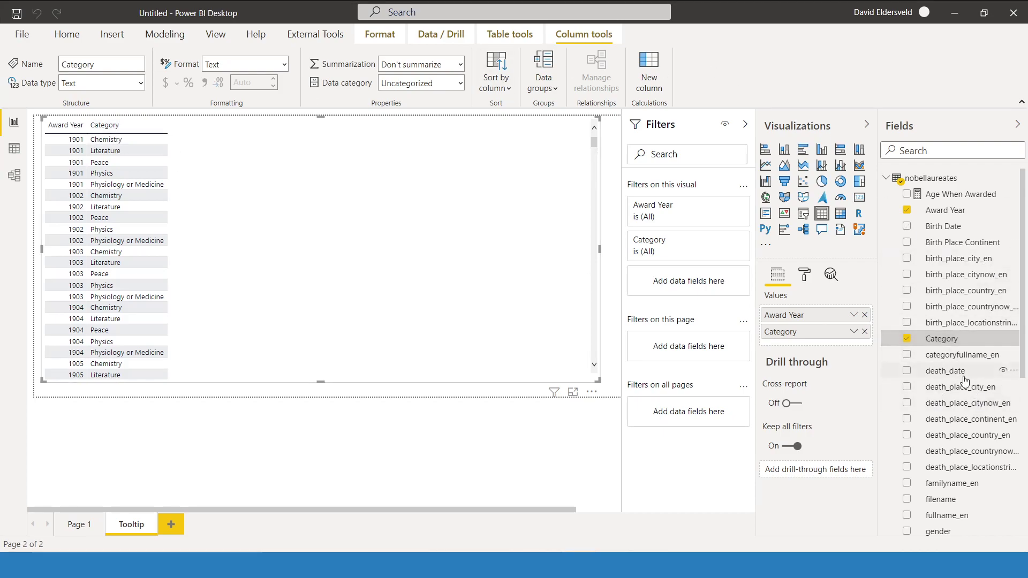
Step: Add fullname_en and motivation_en to the table after Category, and narrow the fullname_en column to just fit the names
{"action": "scroll", "coordinate": [970, 483], "scroll_direction": "down", "scroll_amount": 3}
{"action": "left_click_drag", "start_coordinate": [945, 382], "coordinate": [811, 339]}
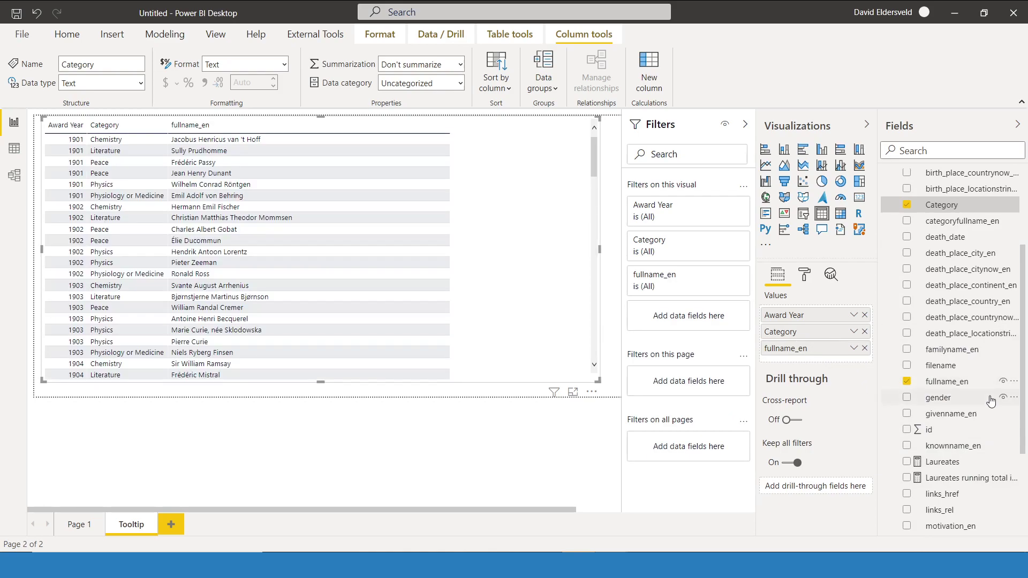
{"action": "scroll", "coordinate": [958, 498], "scroll_direction": "down", "scroll_amount": 2}
{"action": "left_click_drag", "start_coordinate": [945, 460], "coordinate": [828, 361]}
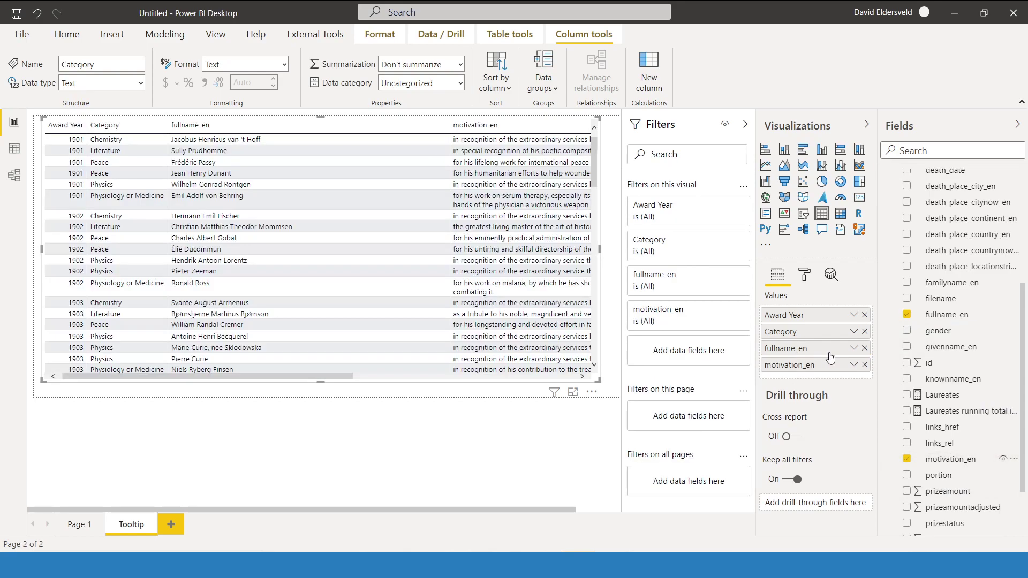
{"action": "left_click_drag", "start_coordinate": [450, 125], "coordinate": [267, 128]}
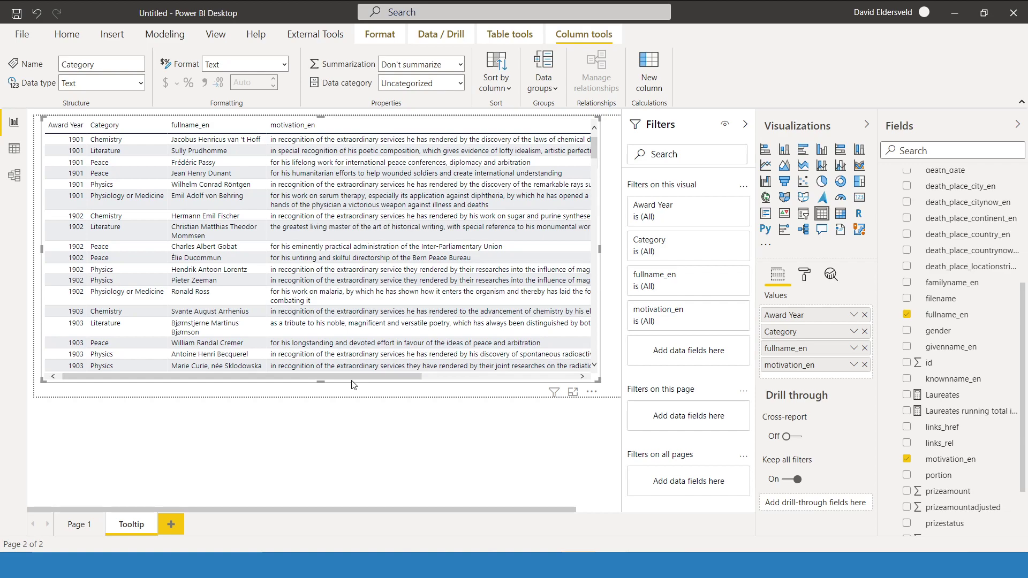
{"action": "left_click_drag", "start_coordinate": [354, 378], "coordinate": [508, 378]}
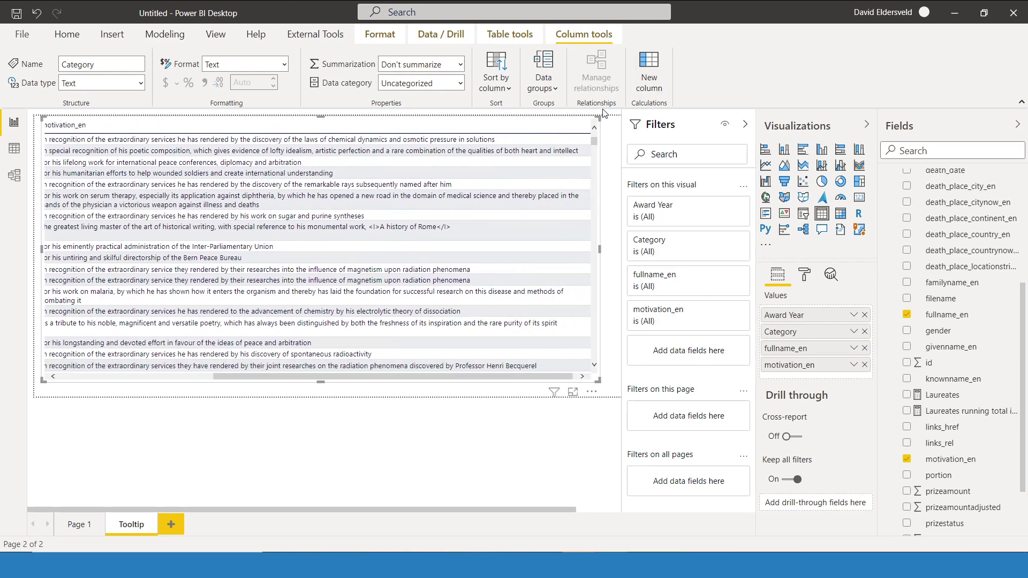
Step: Add the Age When Awarded measure as the table's last column
{"action": "scroll", "coordinate": [964, 214], "scroll_direction": "up", "scroll_amount": 5}
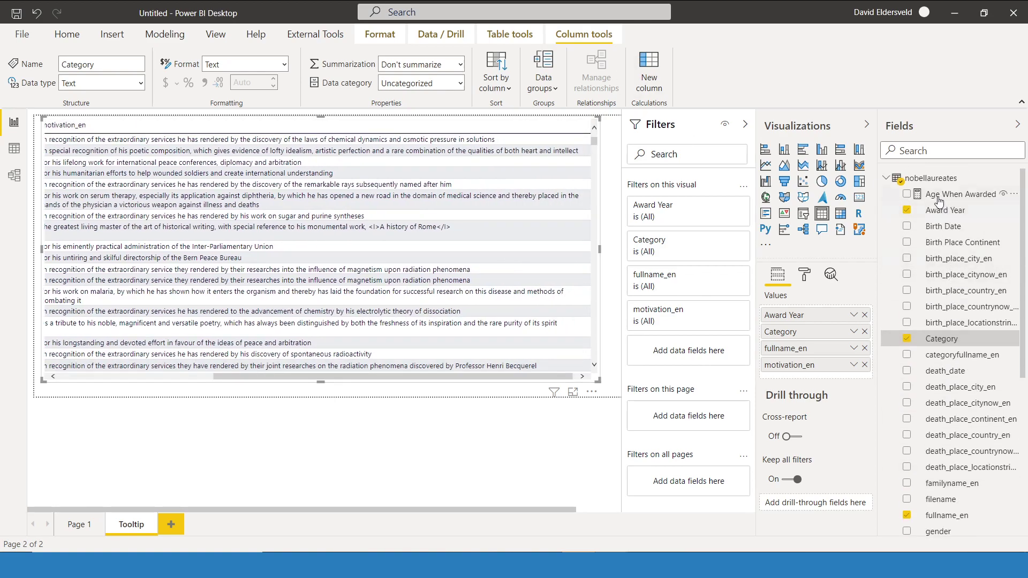
{"action": "left_click_drag", "start_coordinate": [947, 199], "coordinate": [798, 381]}
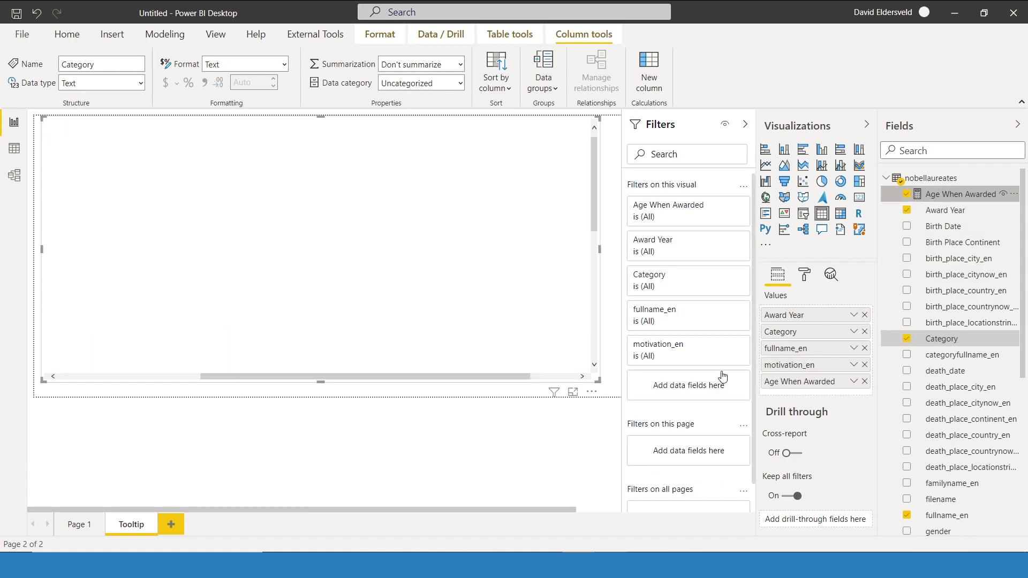
{"action": "left_click", "coordinate": [534, 377]}
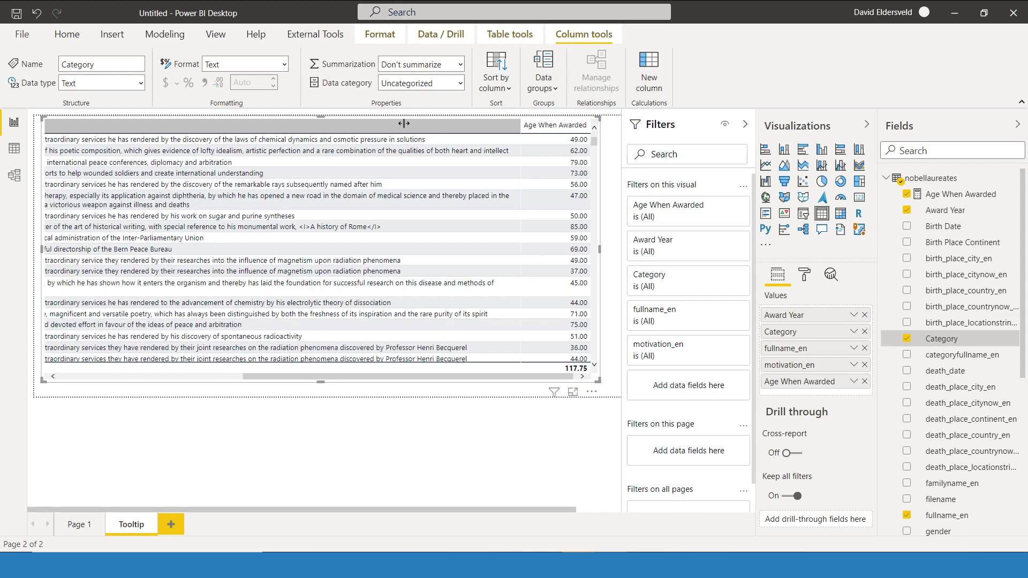
Step: Narrow the motivation_en column so all columns fit within the table, and sort the rows ascending by Award Year and Category
{"action": "scroll", "coordinate": [264, 145], "scroll_direction": "left", "scroll_amount": 5}
{"action": "scroll", "coordinate": [264, 146], "scroll_direction": "left", "scroll_amount": 2}
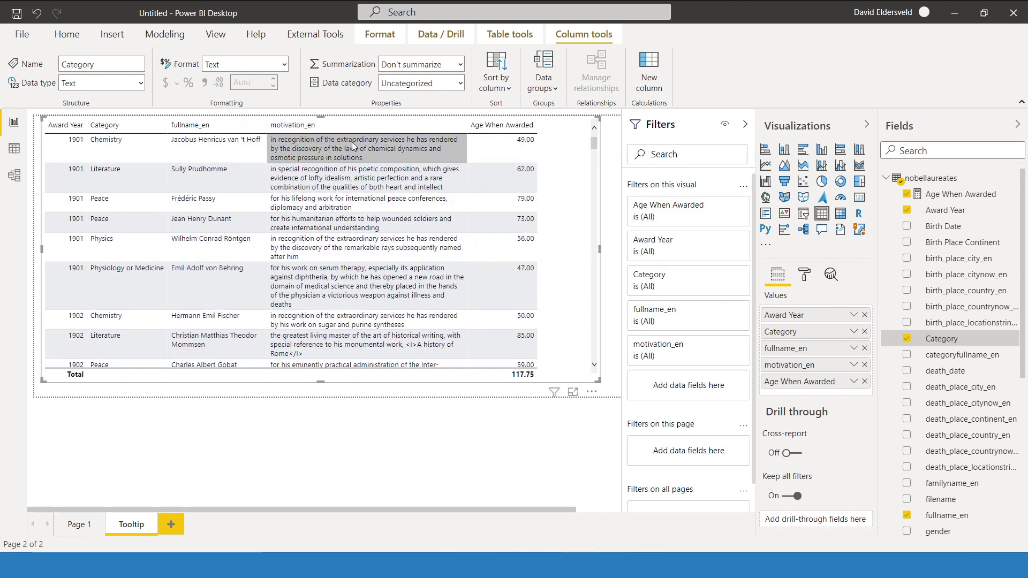
{"action": "left_click", "coordinate": [462, 127]}
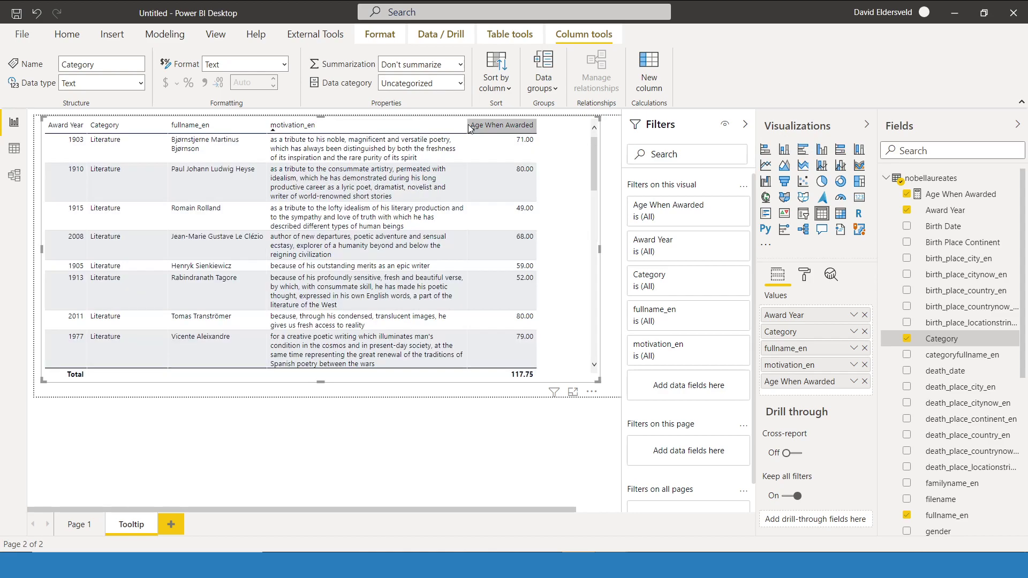
{"action": "left_click_drag", "start_coordinate": [467, 128], "coordinate": [441, 127]}
{"action": "left_click", "coordinate": [75, 126]}
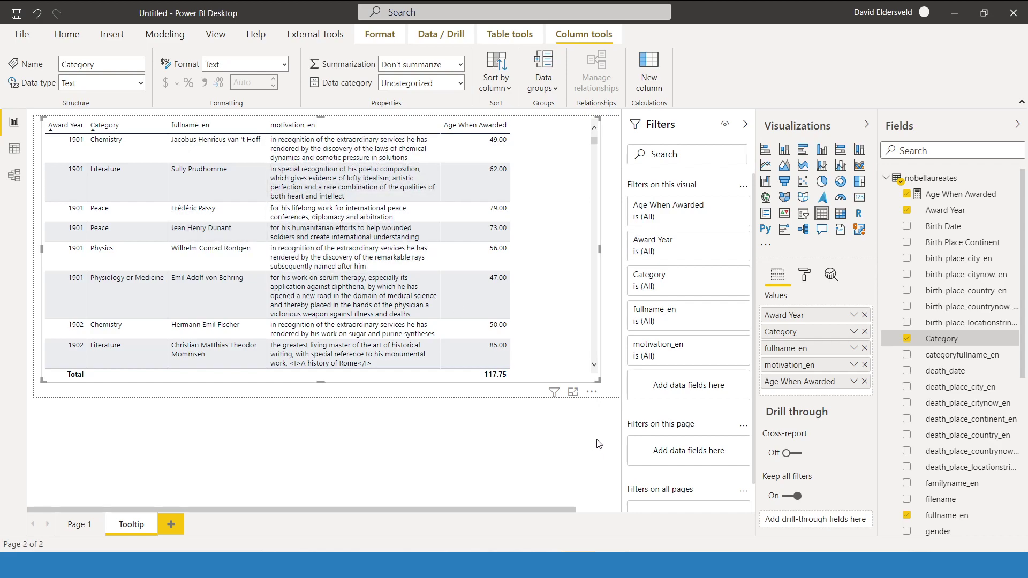
Step: Turn on the Tooltip setting in the Tooltip page's page information
{"action": "left_click", "coordinate": [616, 343]}
{"action": "left_click", "coordinate": [804, 276]}
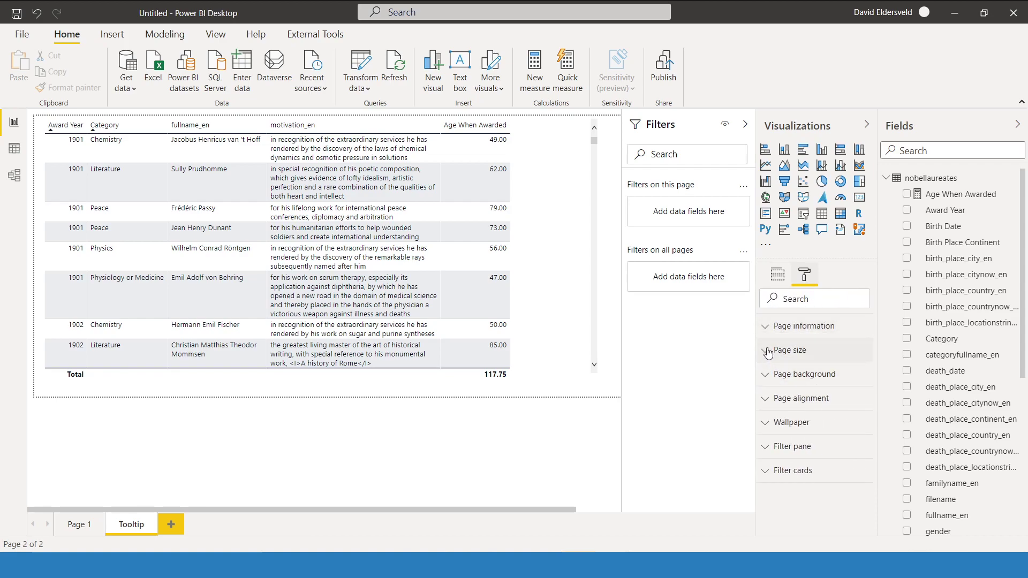
{"action": "left_click", "coordinate": [764, 329]}
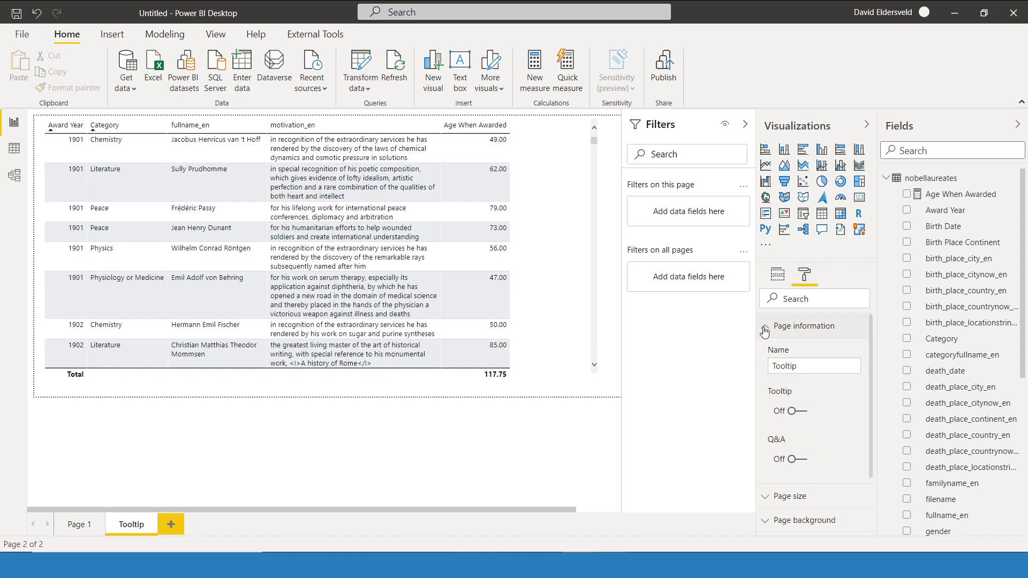
{"action": "left_click", "coordinate": [793, 412]}
Step: Assign the Tooltip report page as the tooltip of the line chart on Page 1
{"action": "left_click", "coordinate": [80, 523]}
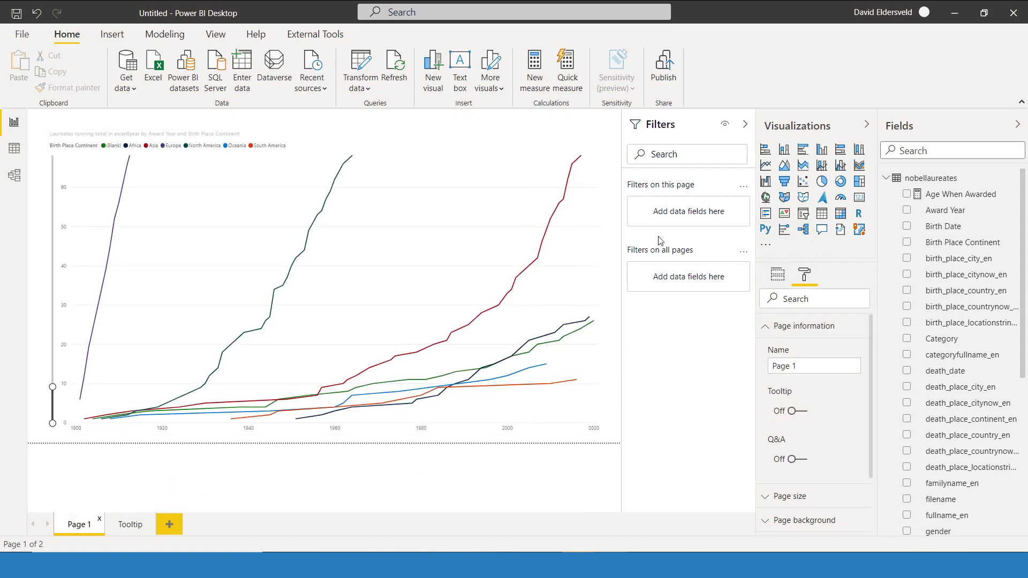
{"action": "left_click", "coordinate": [580, 231]}
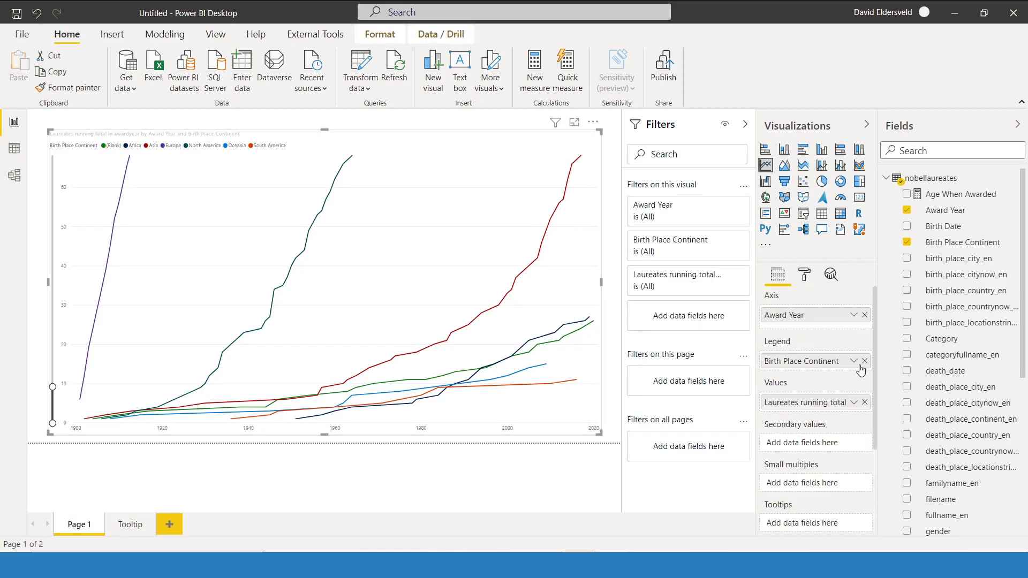
{"action": "left_click", "coordinate": [804, 284]}
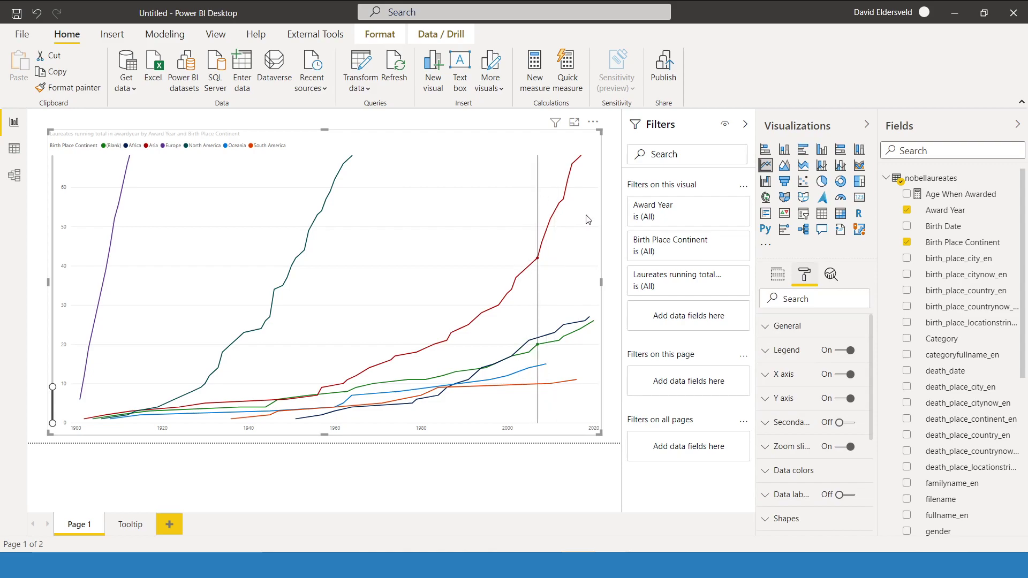
{"action": "scroll", "coordinate": [822, 321], "scroll_direction": "down", "scroll_amount": 3}
{"action": "scroll", "coordinate": [822, 319], "scroll_direction": "down", "scroll_amount": 1}
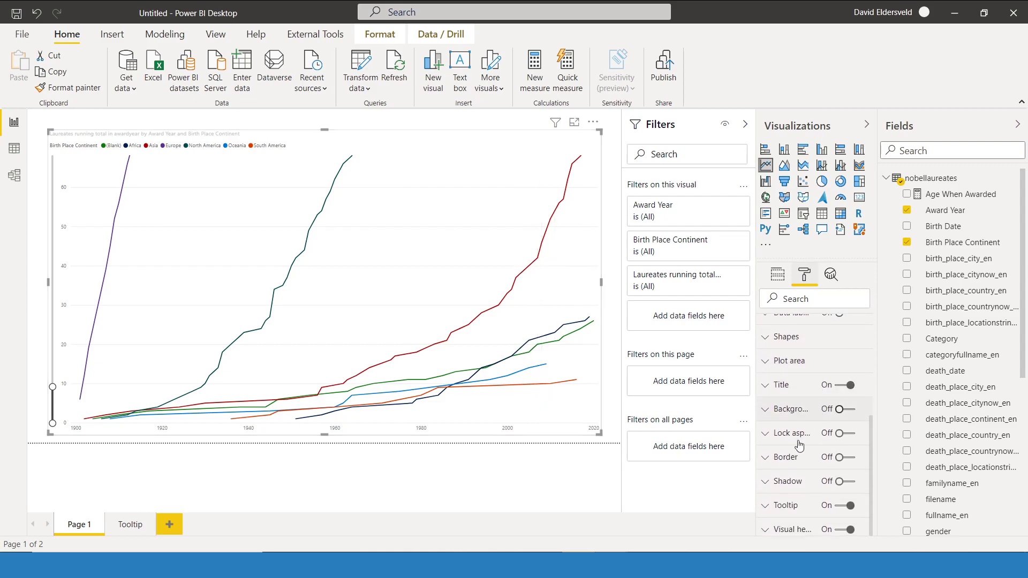
{"action": "left_click", "coordinate": [774, 506]}
{"action": "scroll", "coordinate": [838, 473], "scroll_direction": "down", "scroll_amount": 8}
{"action": "scroll", "coordinate": [796, 418], "scroll_direction": "up", "scroll_amount": 6}
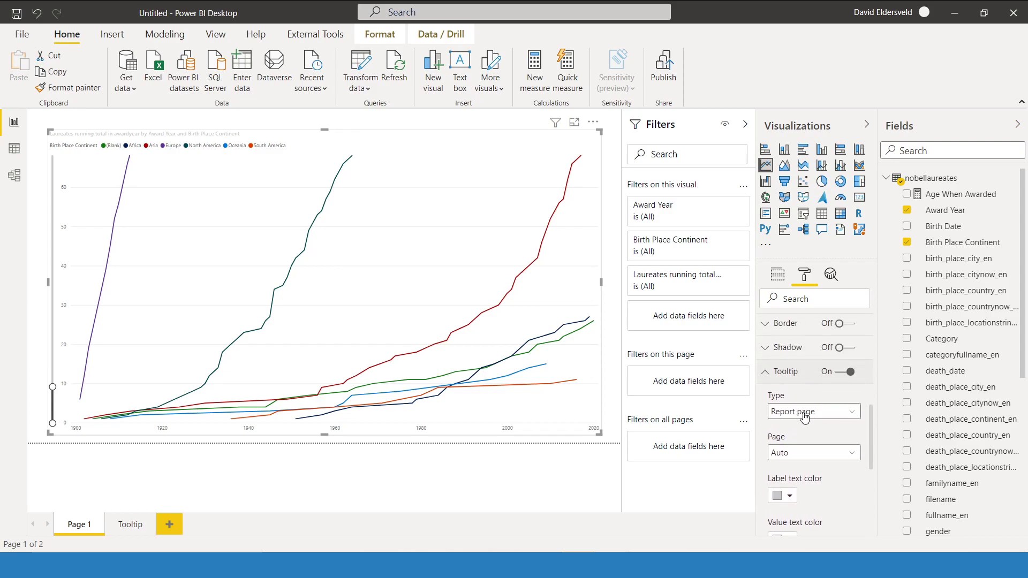
{"action": "left_click", "coordinate": [800, 453]}
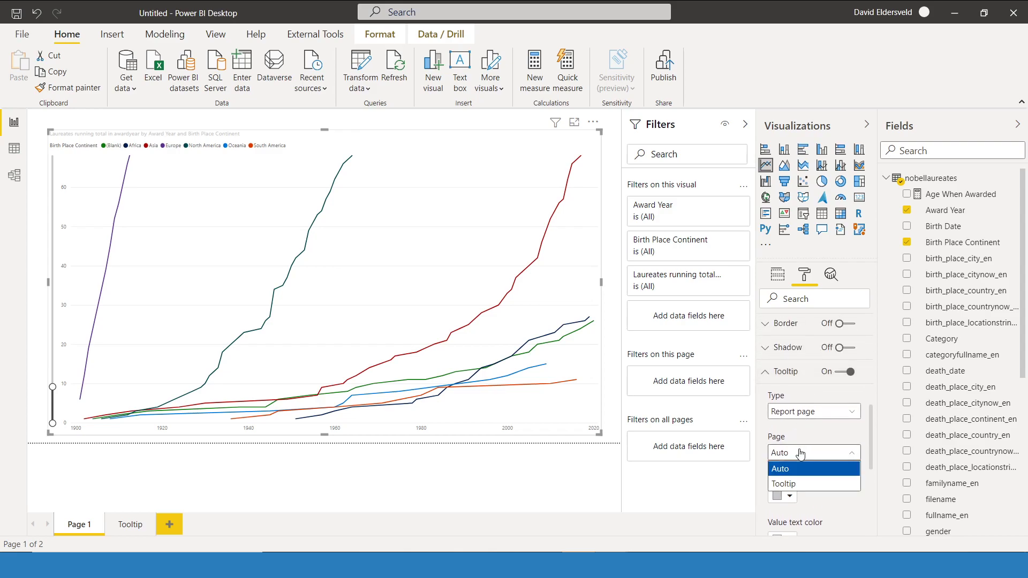
{"action": "left_click", "coordinate": [793, 485]}
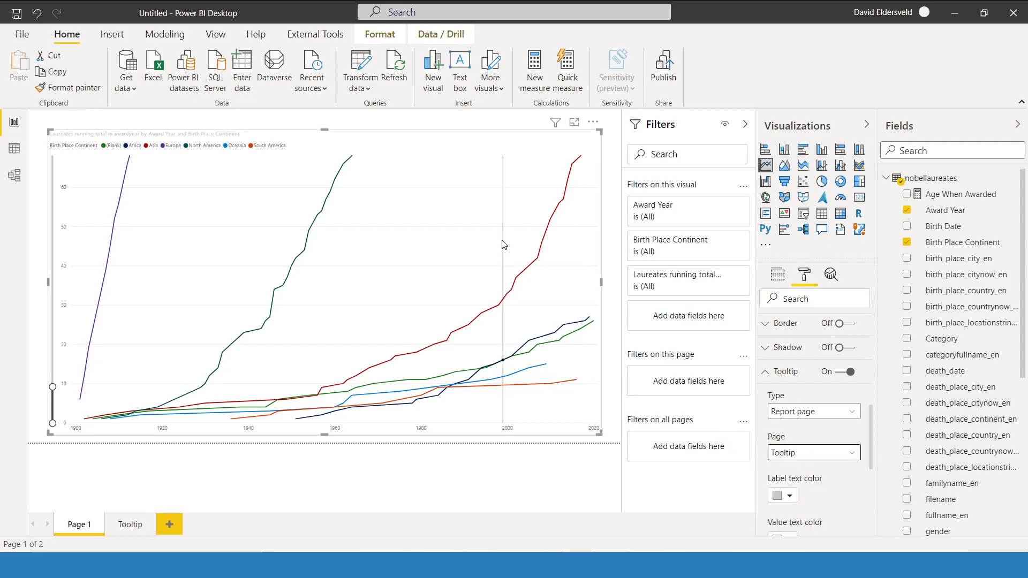
Step: Inspect the laureate table in the line chart's custom tooltip at several award years
{"action": "mouse_move", "coordinate": [504, 245]}
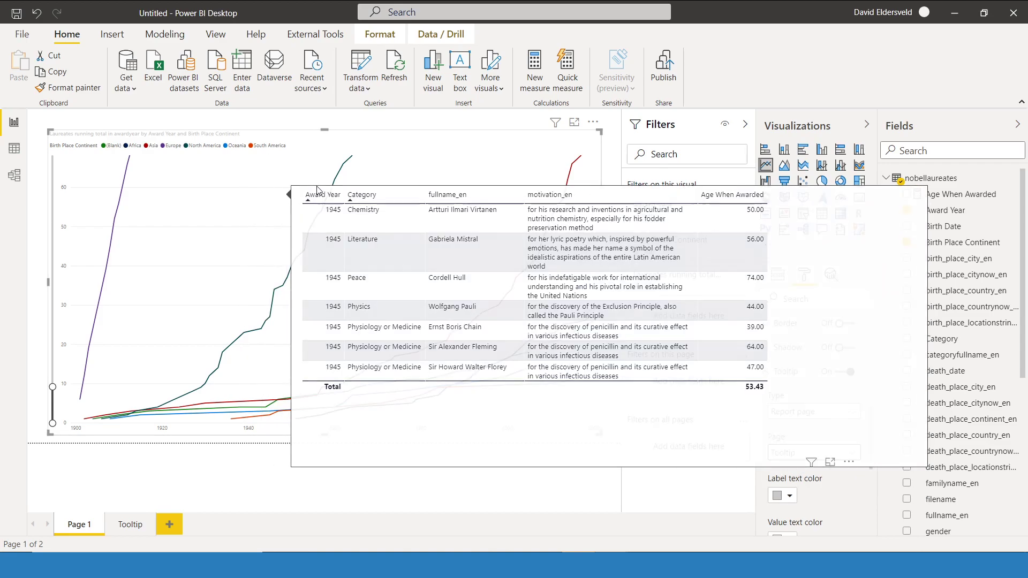
{"action": "mouse_move", "coordinate": [319, 190]}
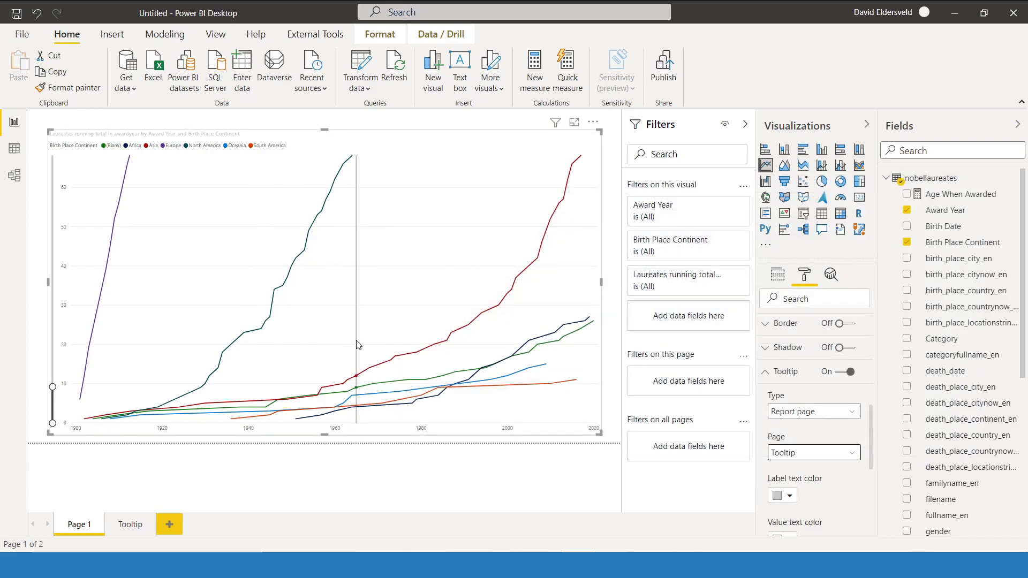
{"action": "mouse_move", "coordinate": [359, 346]}
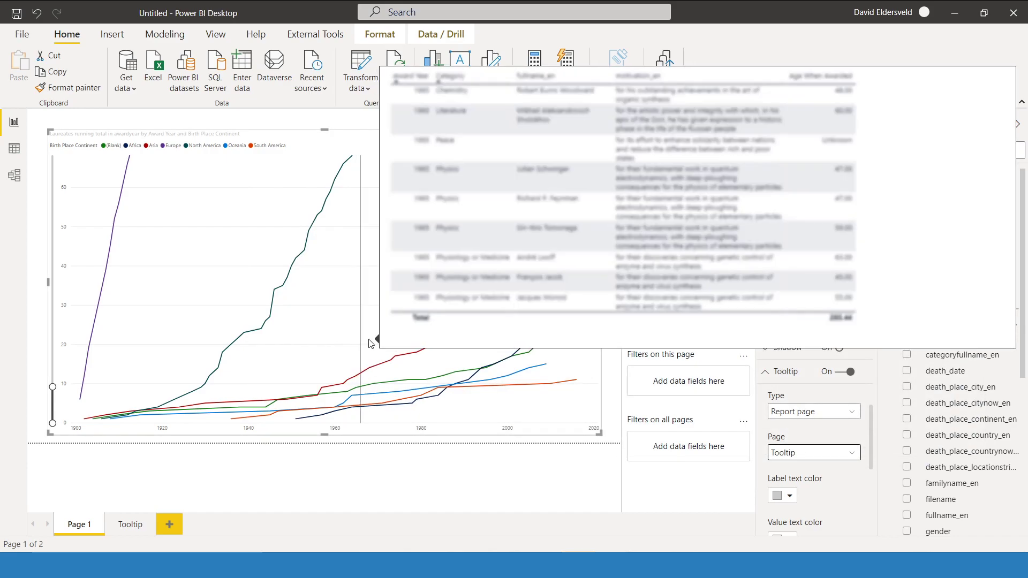
{"action": "mouse_move", "coordinate": [328, 359]}
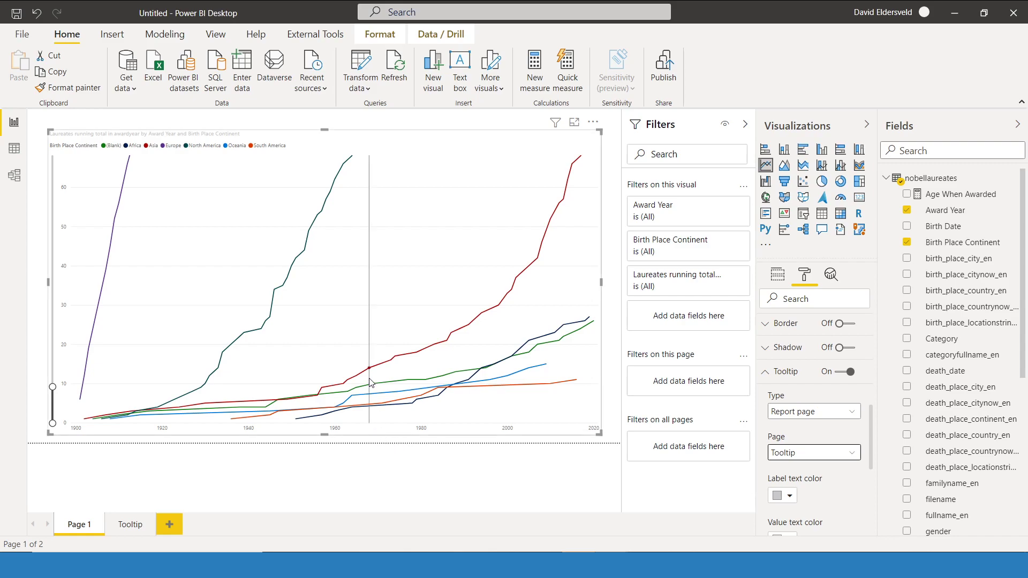
{"action": "mouse_move", "coordinate": [371, 383]}
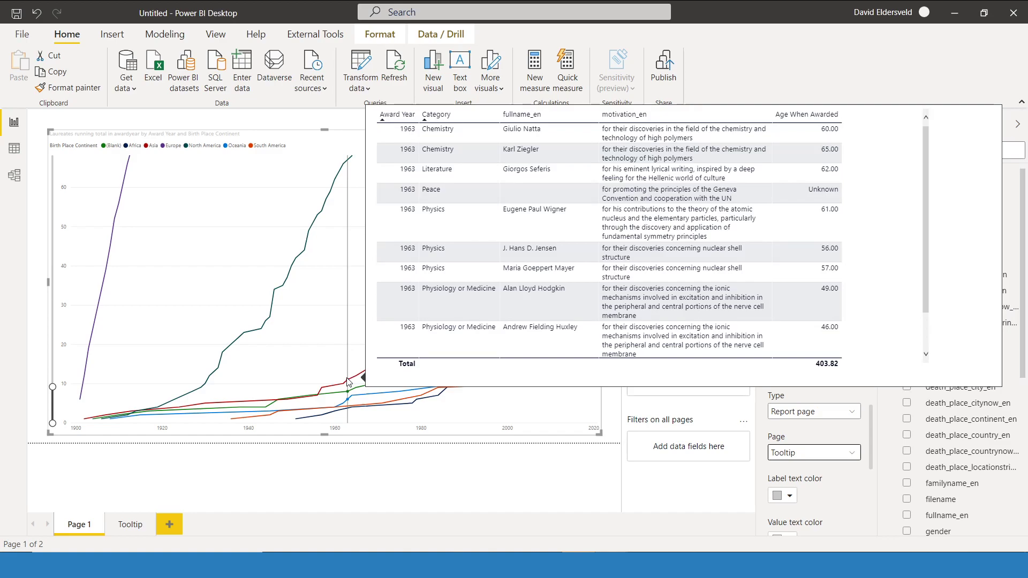
{"action": "mouse_move", "coordinate": [811, 565]}
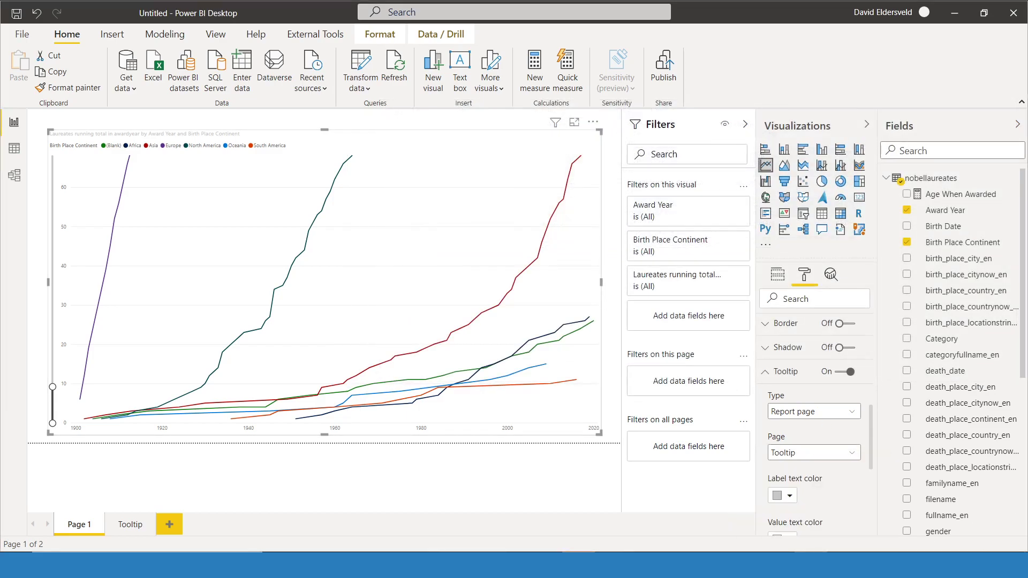